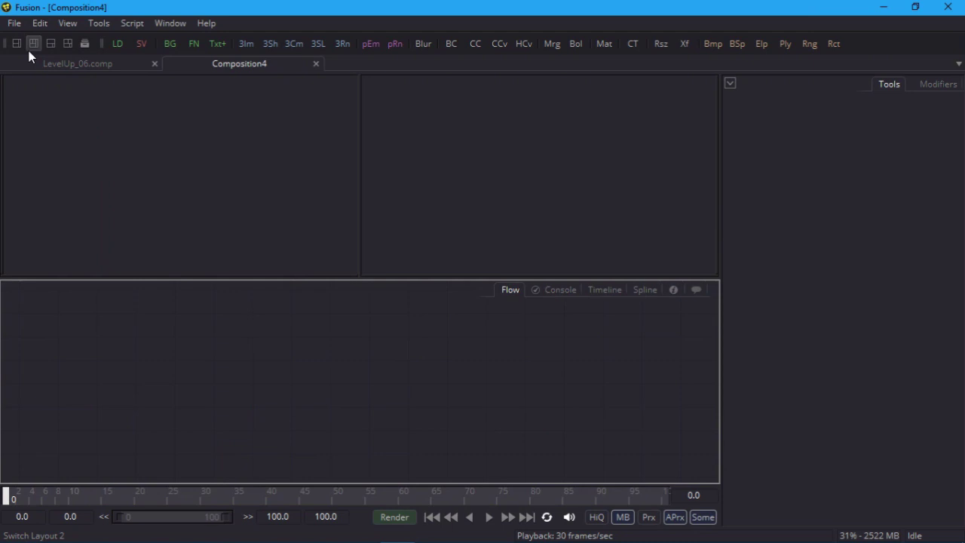
Add a pure white Background sized 2000×500 and fit it in a single wide viewer.
{"action": "left_click", "coordinate": [172, 45]}
{"action": "left_click", "coordinate": [737, 258]}
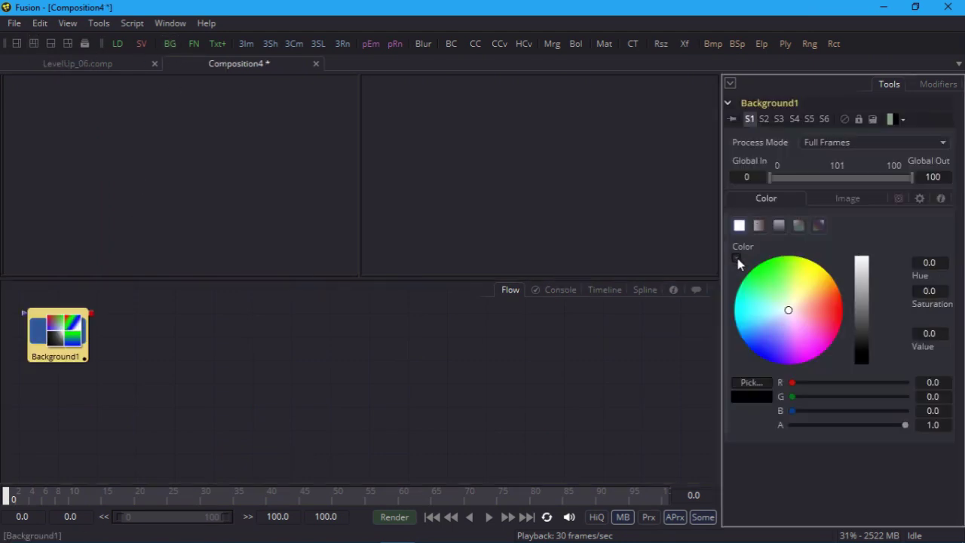
{"action": "left_click_drag", "start_coordinate": [861, 355], "coordinate": [861, 259]}
{"action": "left_click_drag", "start_coordinate": [82, 325], "coordinate": [74, 119]}
{"action": "left_click", "coordinate": [15, 43]}
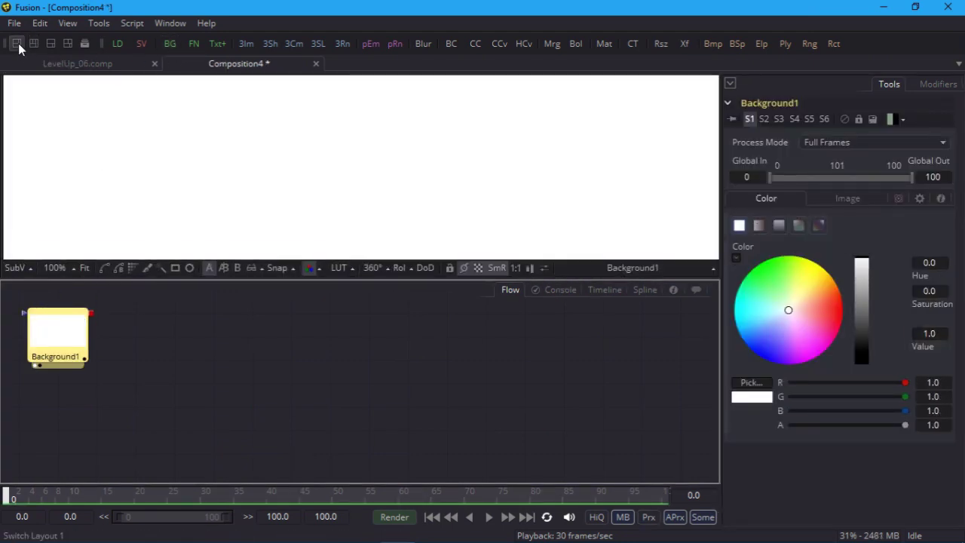
{"action": "left_click", "coordinate": [838, 199]}
{"action": "left_click", "coordinate": [934, 254]}
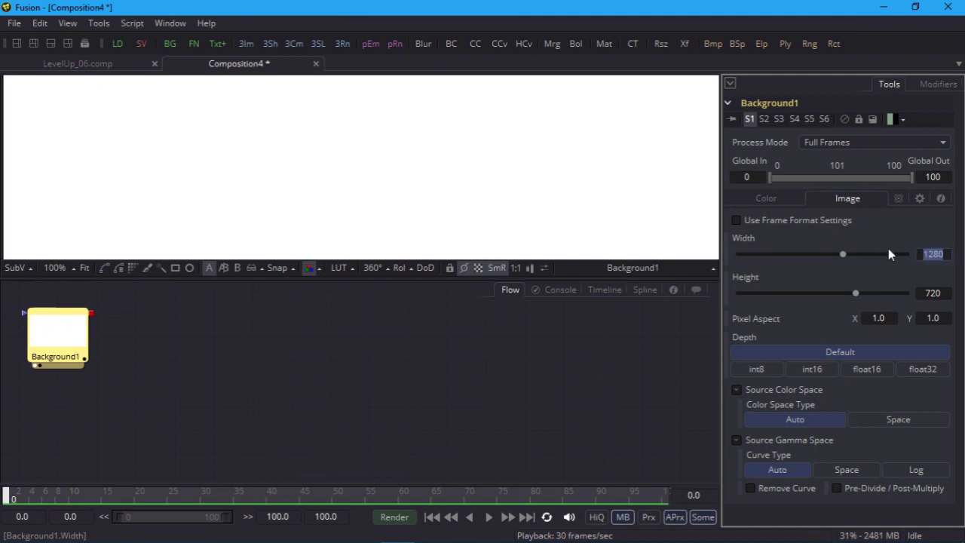
{"action": "type", "text": "2000"}
{"action": "key", "text": "Tab"}
{"action": "type", "text": "500"}
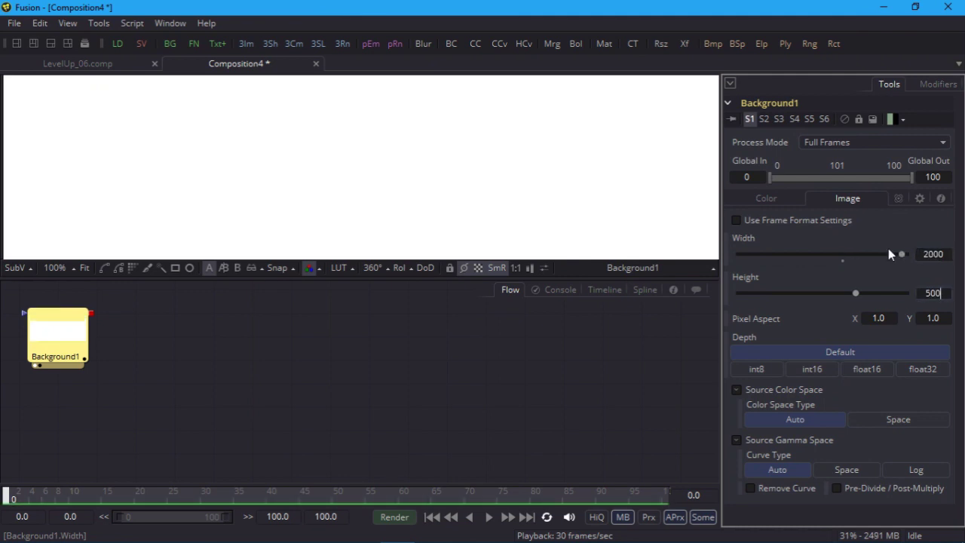
{"action": "key", "text": "Tab"}
{"action": "left_click", "coordinate": [84, 269]}
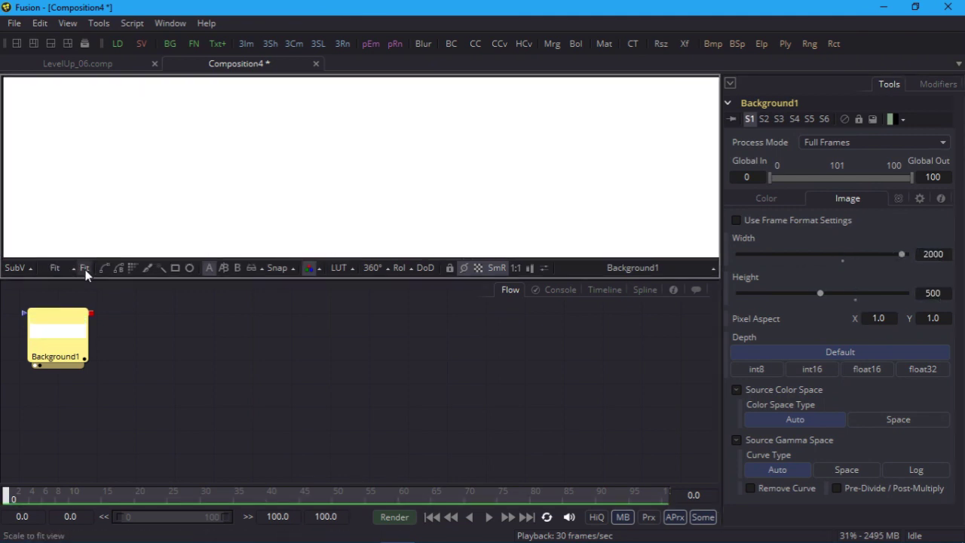
Mask it with an Ellipse whose Height is linked by expression to Width 0.022, with Soft Edge 0.01.
{"action": "left_click", "coordinate": [188, 269]}
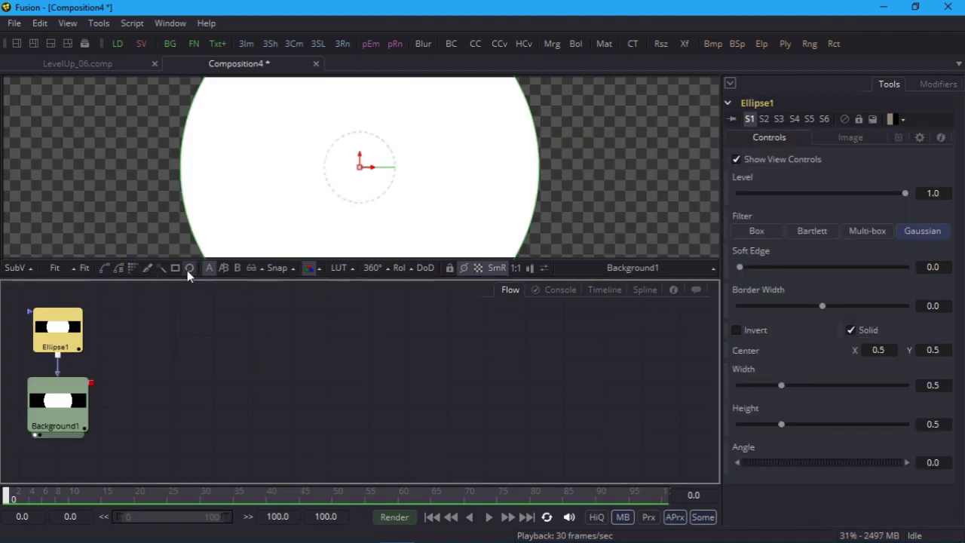
{"action": "right_click", "coordinate": [746, 407]}
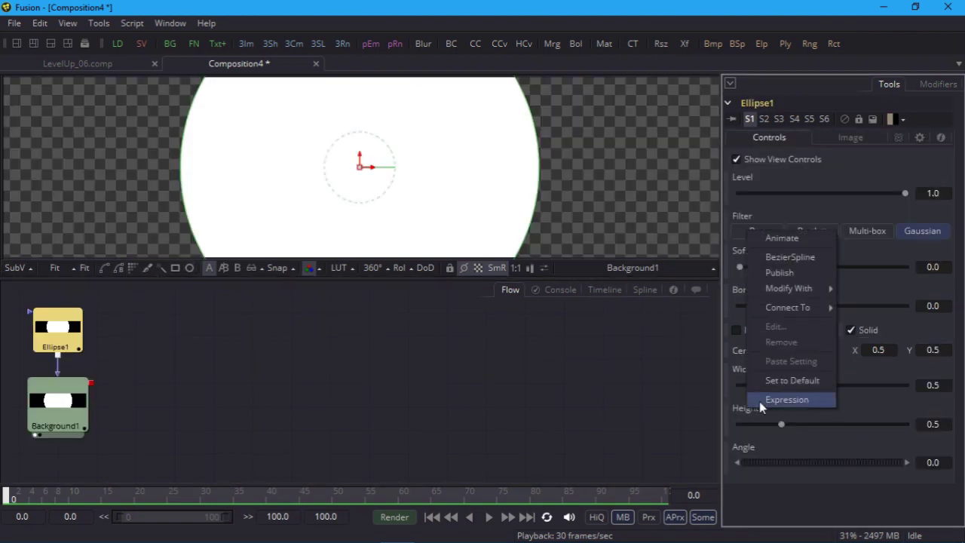
{"action": "left_click", "coordinate": [759, 401]}
{"action": "left_click_drag", "start_coordinate": [755, 446], "coordinate": [746, 387]}
{"action": "double_click", "coordinate": [934, 385]}
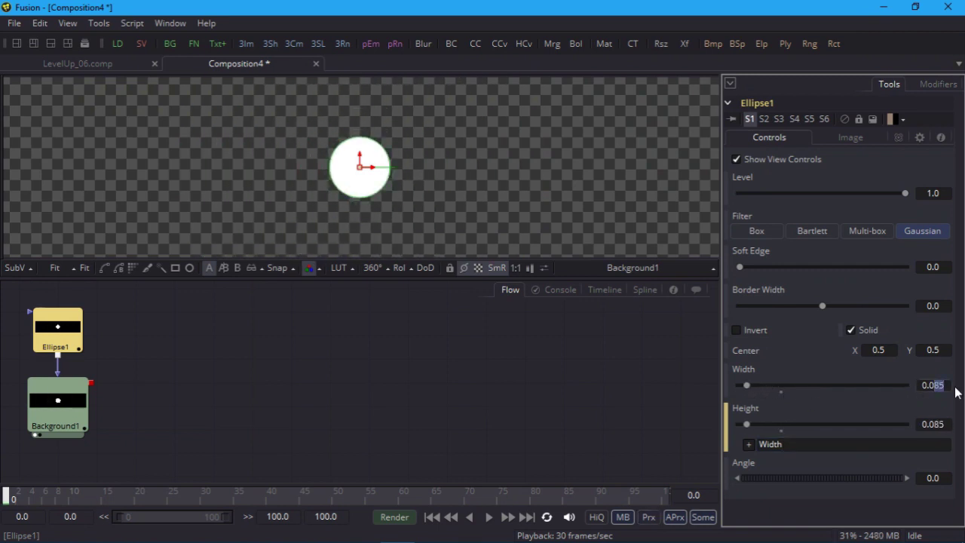
{"action": "type", "text": "0.022"}
{"action": "key", "text": "Tab"}
{"action": "left_click", "coordinate": [932, 267]}
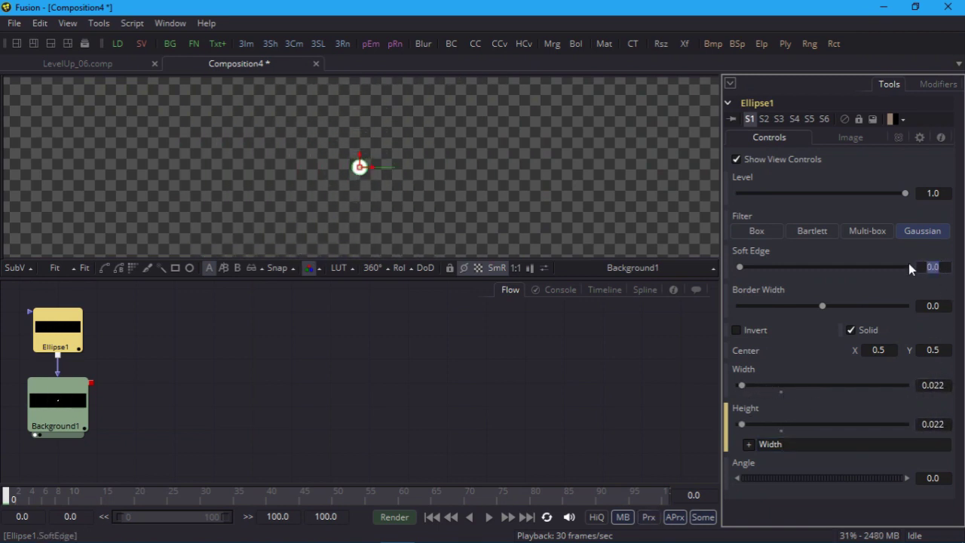
{"action": "type", "text": ".01"}
{"action": "key", "text": "Tab"}
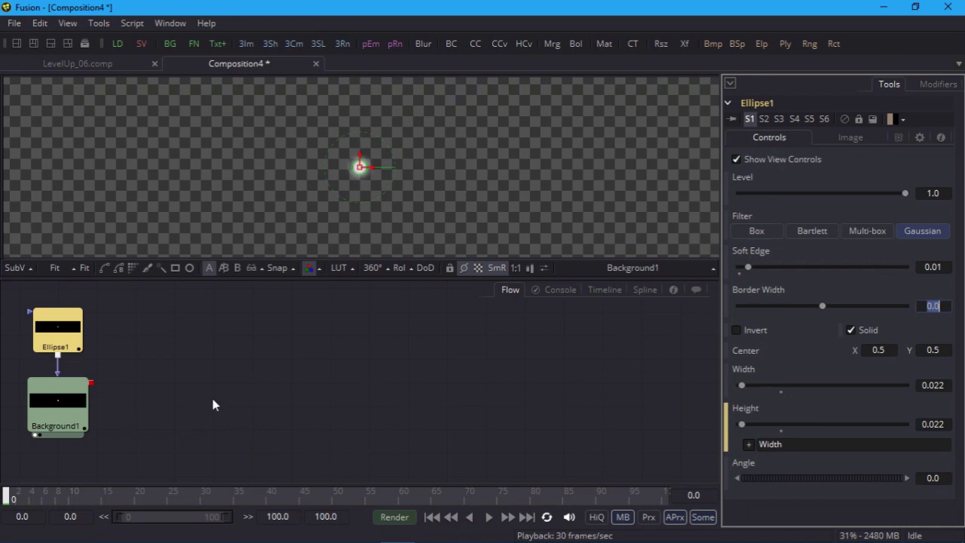
Hide the checker underlay and add a Highlight tool after Background1, viewing its result.
{"action": "left_click", "coordinate": [478, 268]}
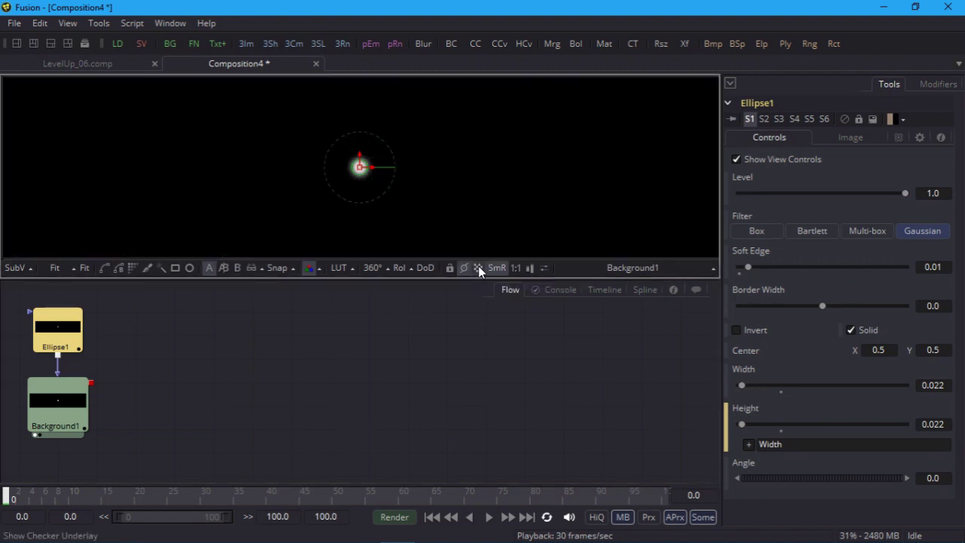
{"action": "left_click", "coordinate": [57, 403]}
{"action": "key", "text": "ctrl+space"}
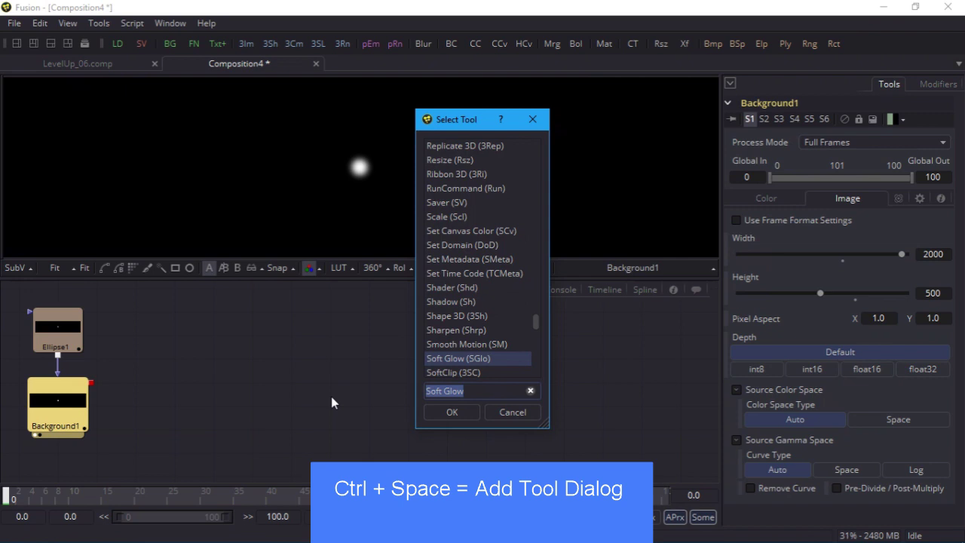
{"action": "type", "text": "High"}
{"action": "left_click", "coordinate": [434, 410]}
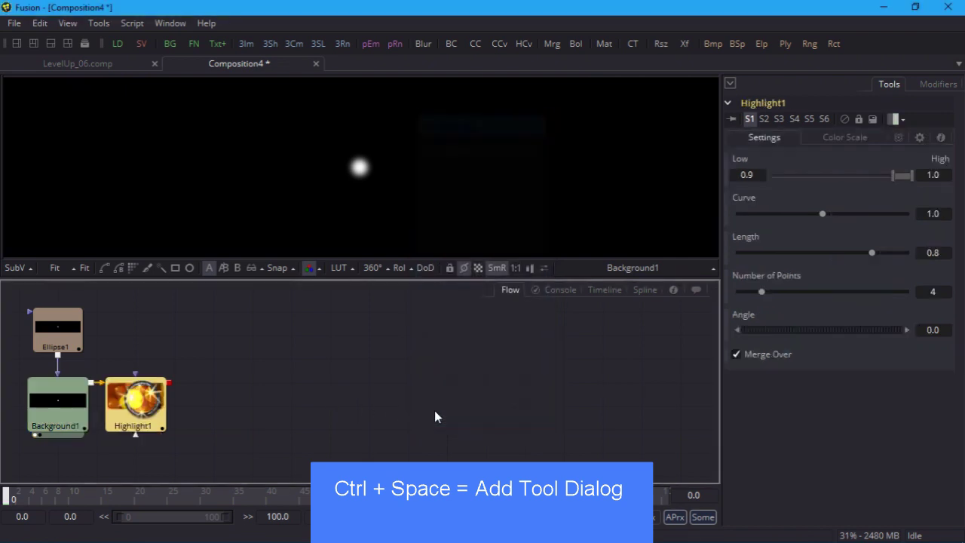
{"action": "left_click_drag", "start_coordinate": [136, 403], "coordinate": [334, 222]}
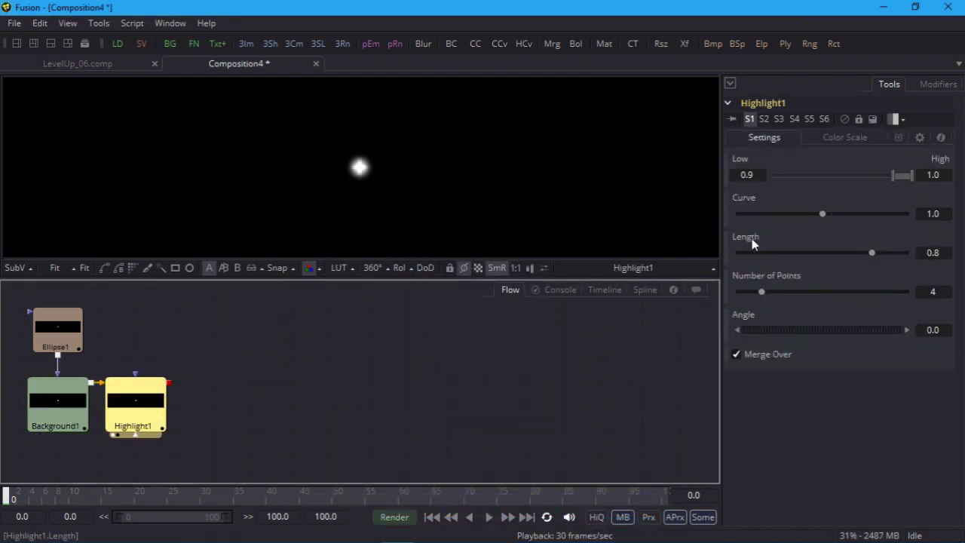
Set the Highlight to 2 points, Length 0.993, Low 0.5 and Curve 2.35, with auto proxy off.
{"action": "left_click_drag", "start_coordinate": [872, 252], "coordinate": [912, 260]}
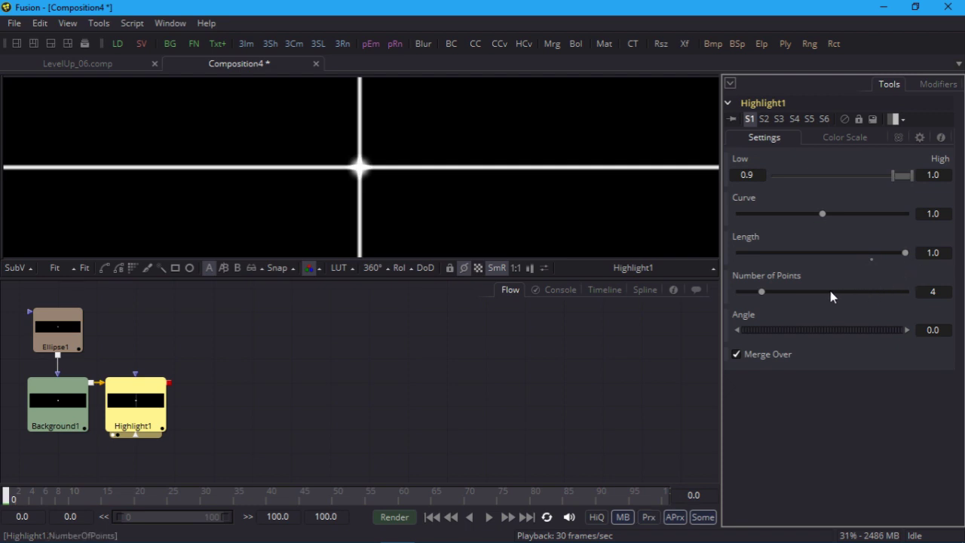
{"action": "left_click", "coordinate": [674, 518]}
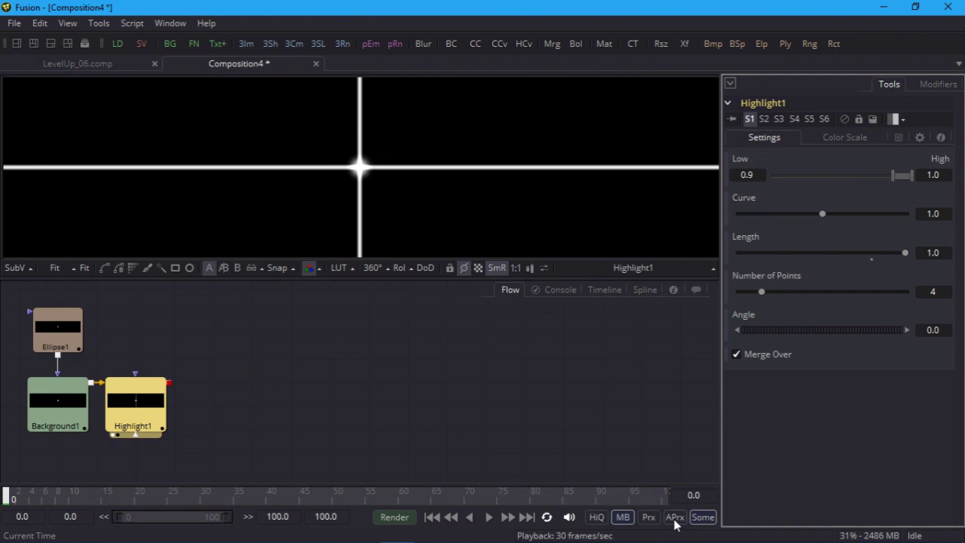
{"action": "left_click_drag", "start_coordinate": [760, 293], "coordinate": [748, 293]}
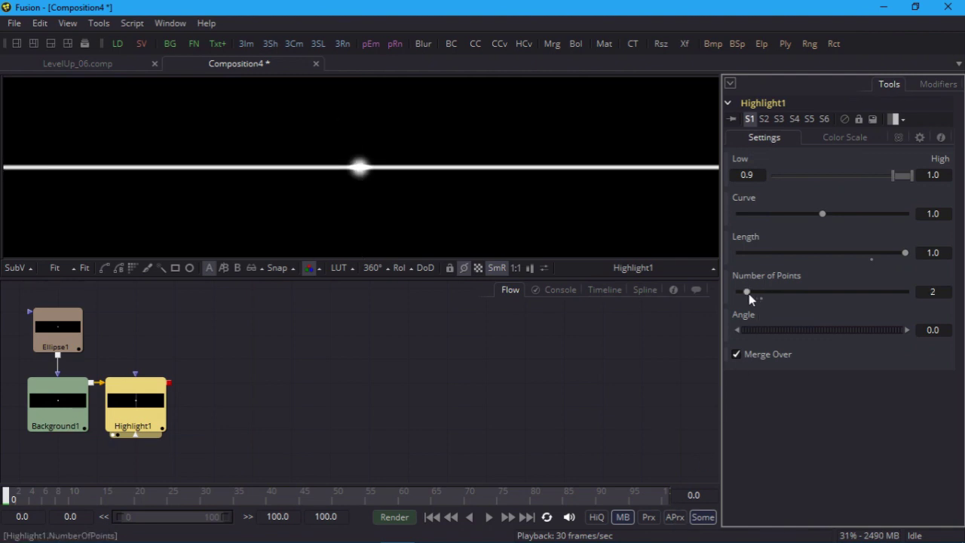
{"action": "left_click", "coordinate": [944, 252]}
{"action": "type", "text": ".993"}
{"action": "key", "text": "Tab"}
{"action": "left_click", "coordinate": [747, 174]}
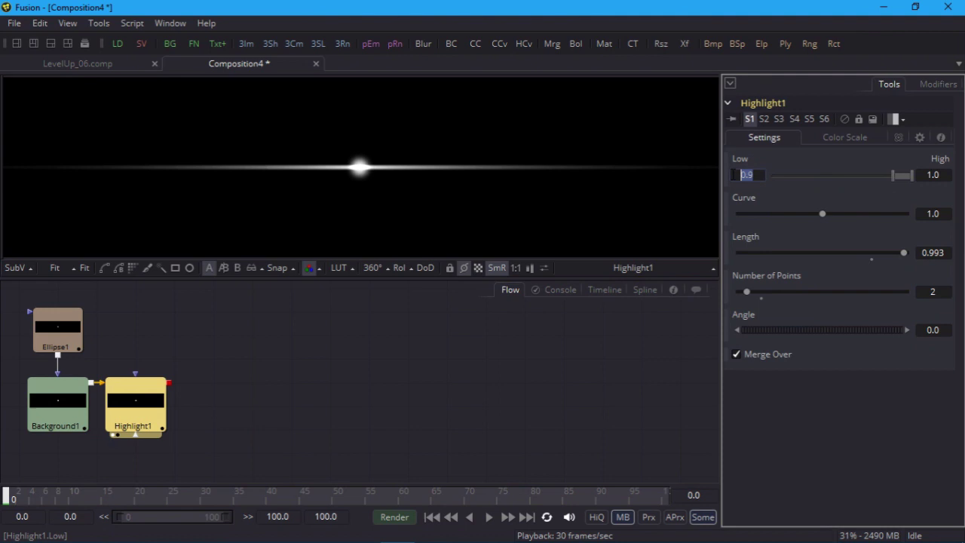
{"action": "type", "text": ".5"}
{"action": "key", "text": "Tab"}
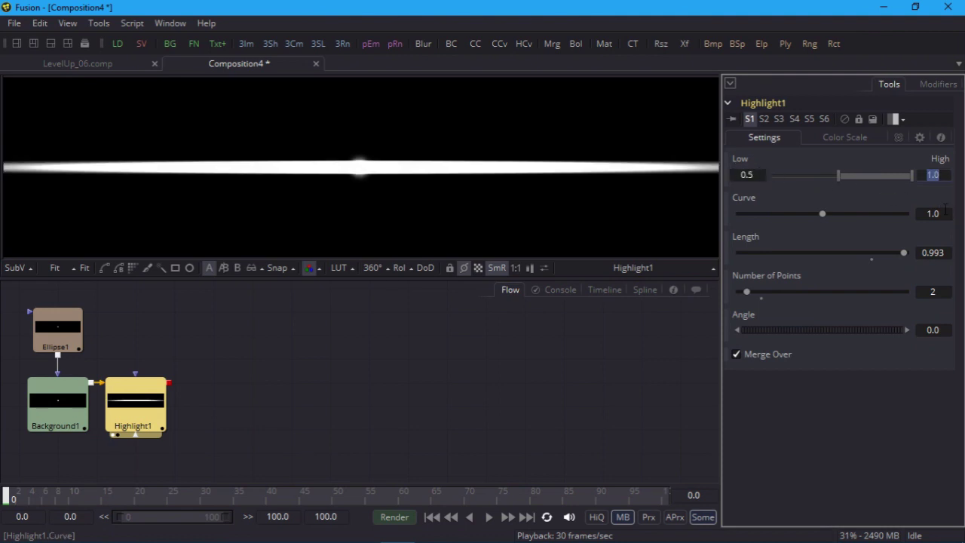
{"action": "key", "text": "Tab"}
{"action": "type", "text": "2.35"}
{"action": "key", "text": "Tab"}
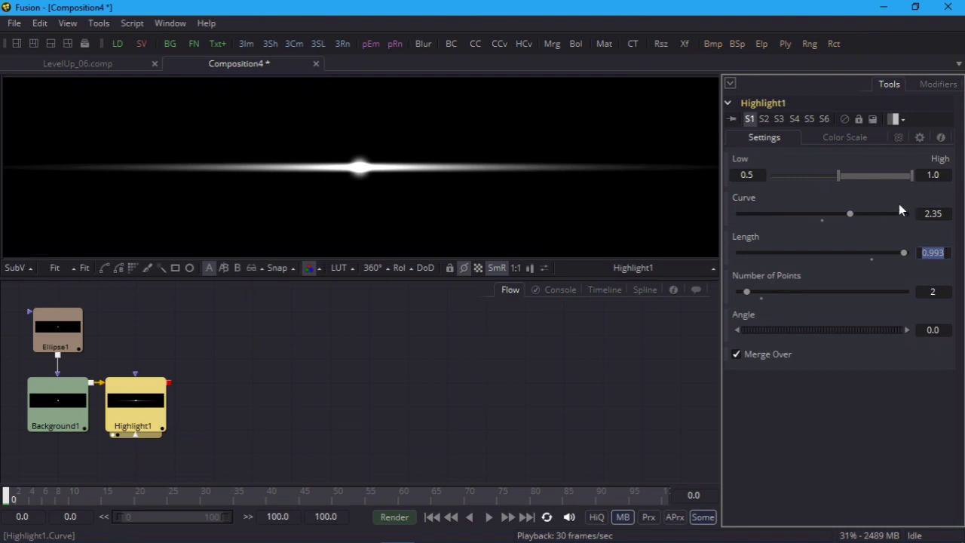
Add a Transform with Angle 90, Use Size and Aspect unchecked, and X Size 0.1.
{"action": "left_click", "coordinate": [685, 47]}
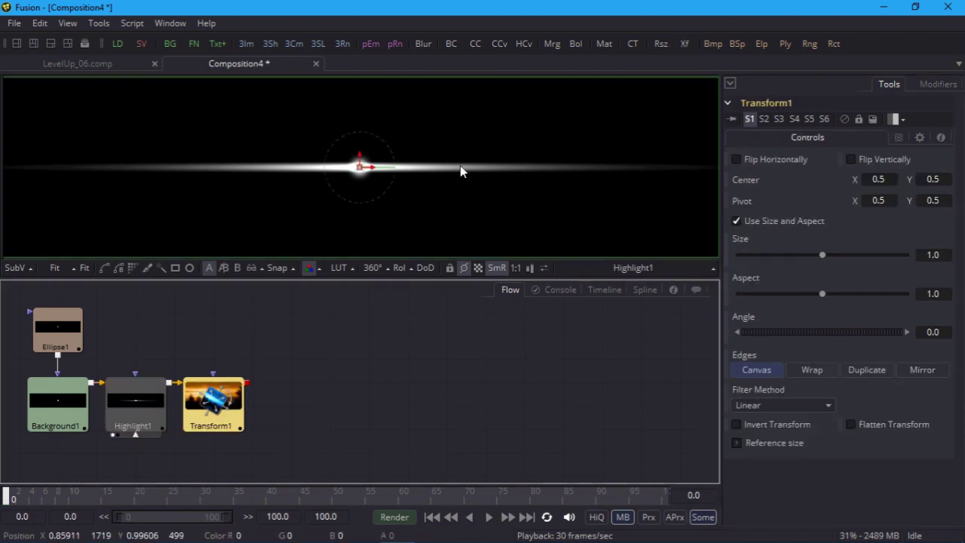
{"action": "left_click", "coordinate": [915, 332]}
{"action": "type", "text": "90"}
{"action": "key", "text": "Tab"}
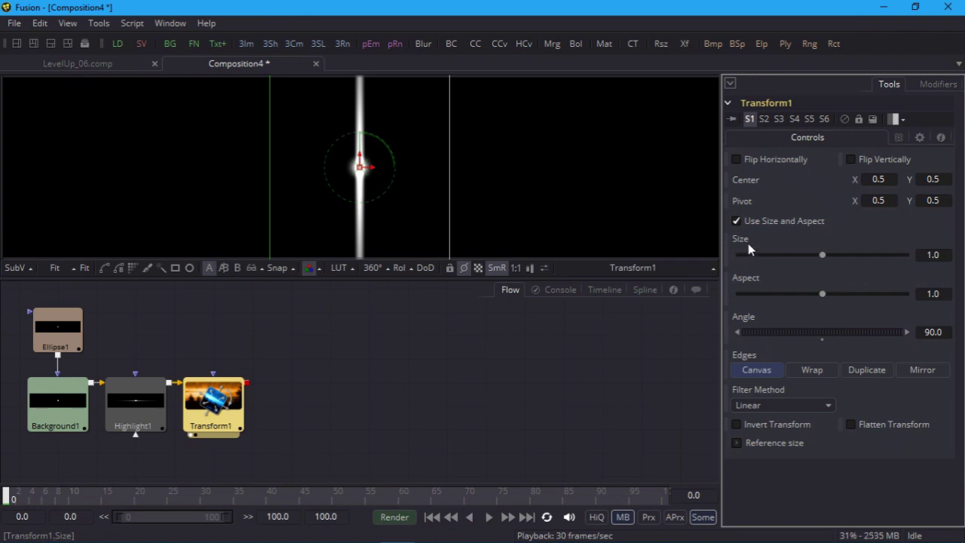
{"action": "left_click", "coordinate": [737, 222]}
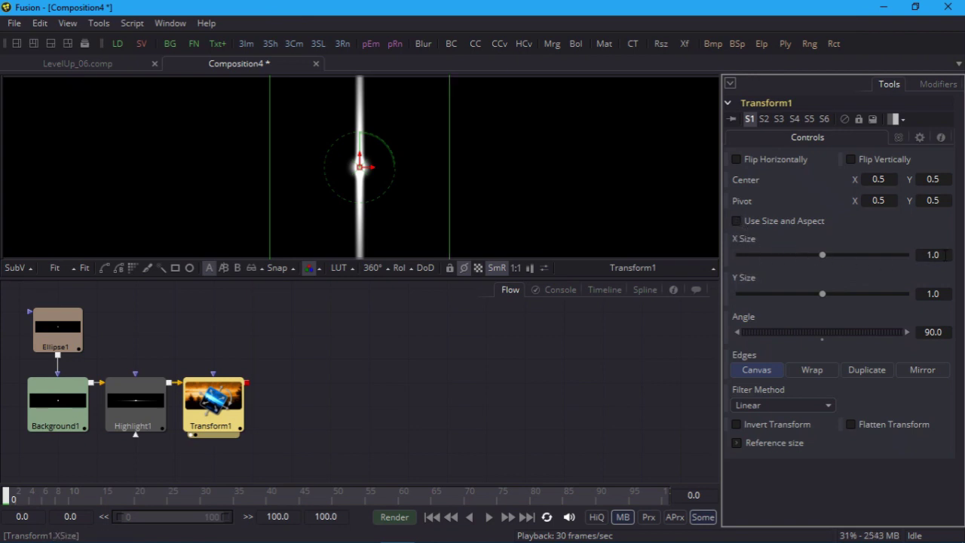
{"action": "left_click", "coordinate": [908, 254]}
{"action": "type", "text": ".1"}
{"action": "key", "text": "Tab"}
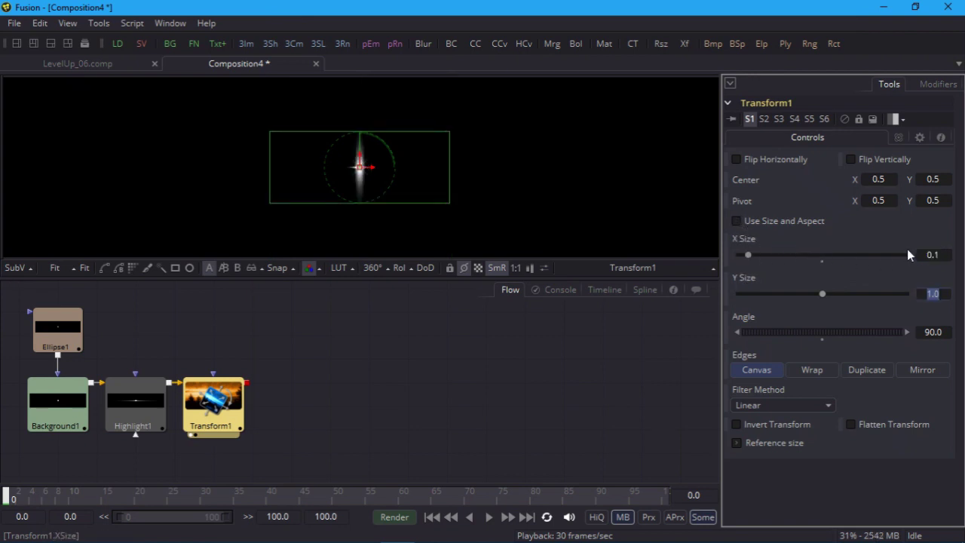
{"action": "left_click", "coordinate": [382, 385]}
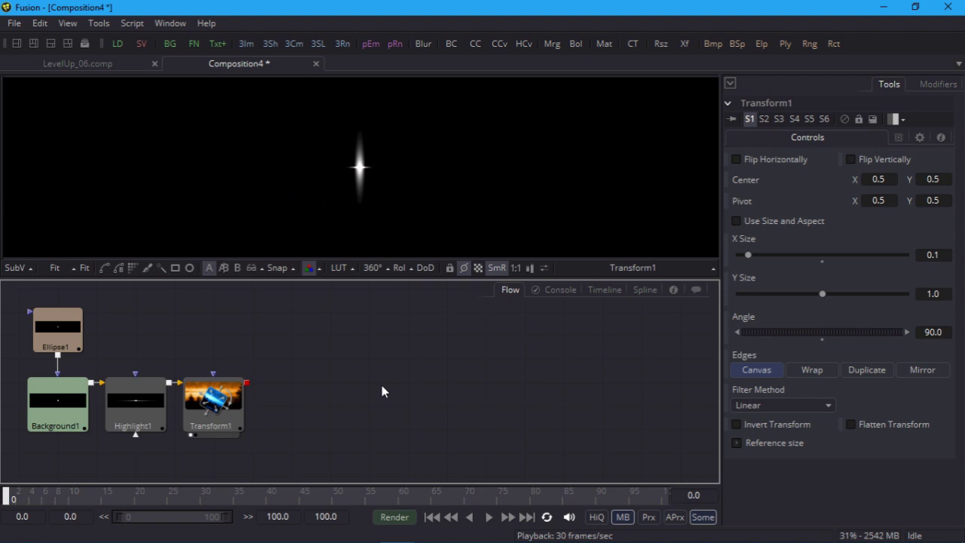
Merge Transform1 over Highlight1 to form a cross-shaped flare and view it.
{"action": "left_click_drag", "start_coordinate": [231, 418], "coordinate": [230, 346]}
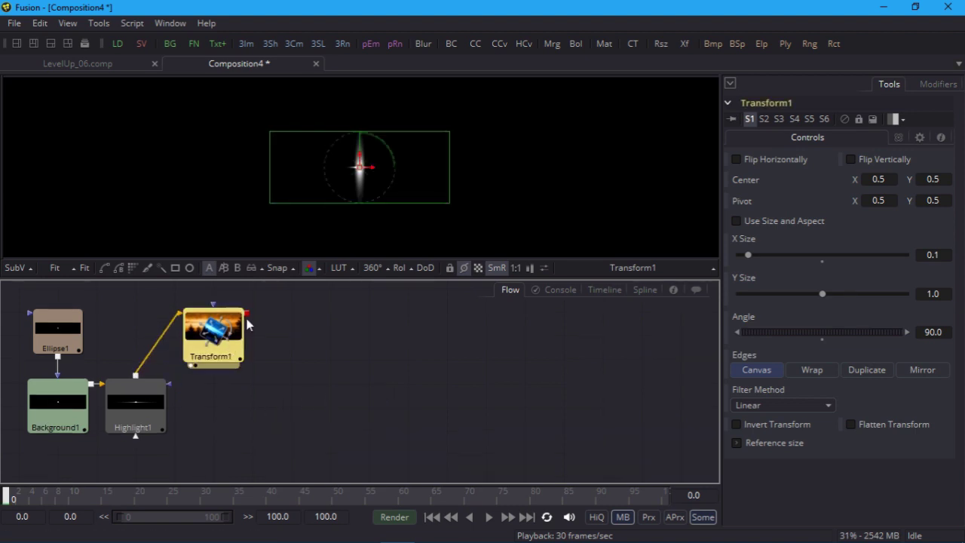
{"action": "left_click_drag", "start_coordinate": [247, 312], "coordinate": [137, 379]}
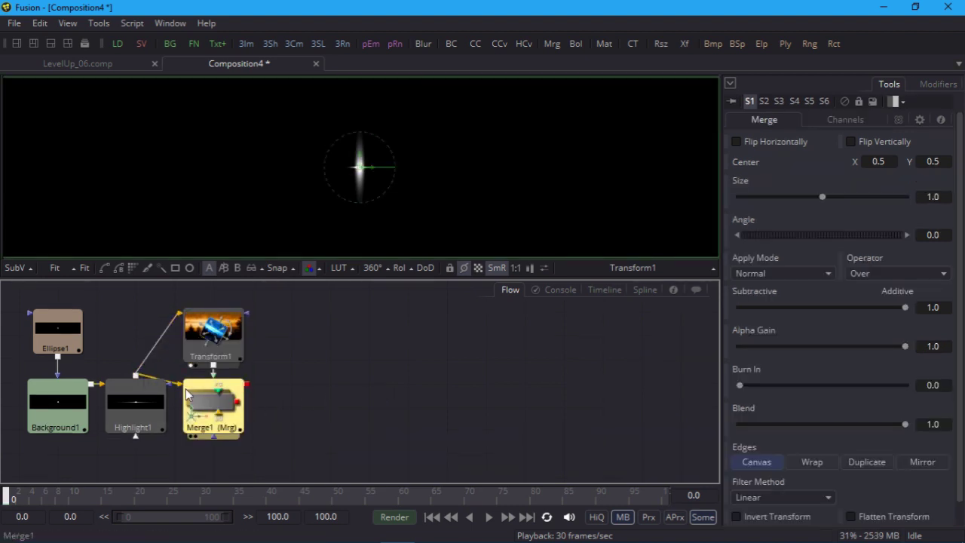
{"action": "key", "text": "1"}
{"action": "left_click", "coordinate": [364, 385]}
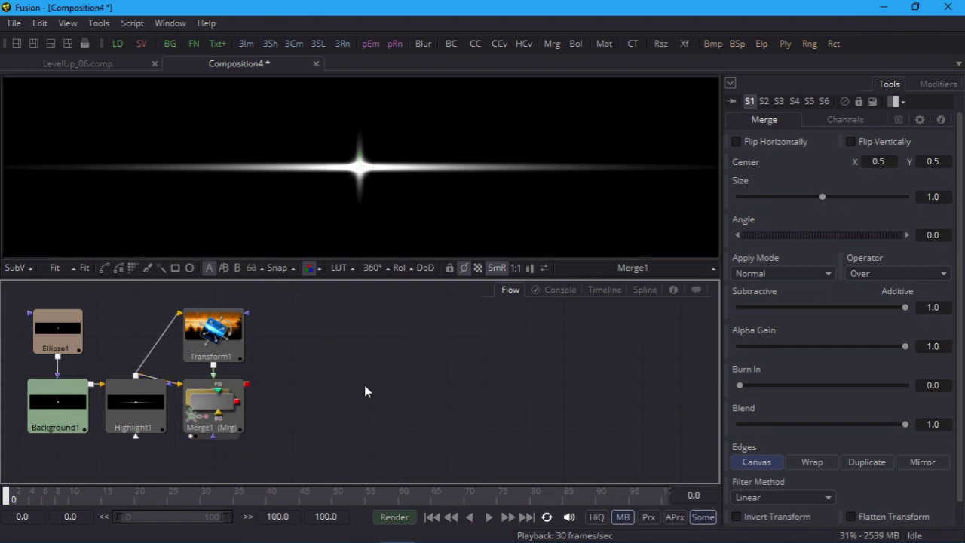
Add a Blur node after Merge1 with Blur Size 4.
{"action": "left_click", "coordinate": [217, 407]}
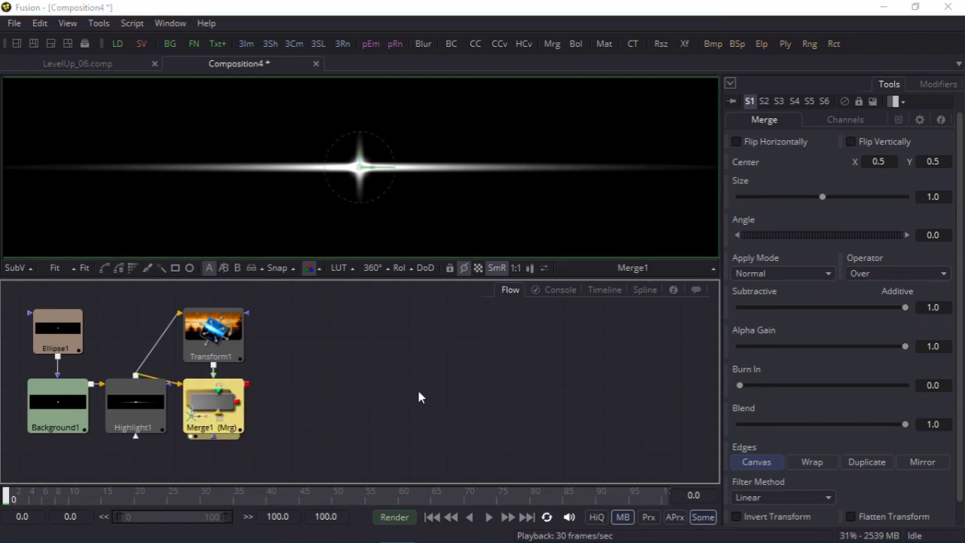
{"action": "key", "text": "ctrl+space"}
{"action": "type", "text": "blur"}
{"action": "left_click", "coordinate": [451, 412]}
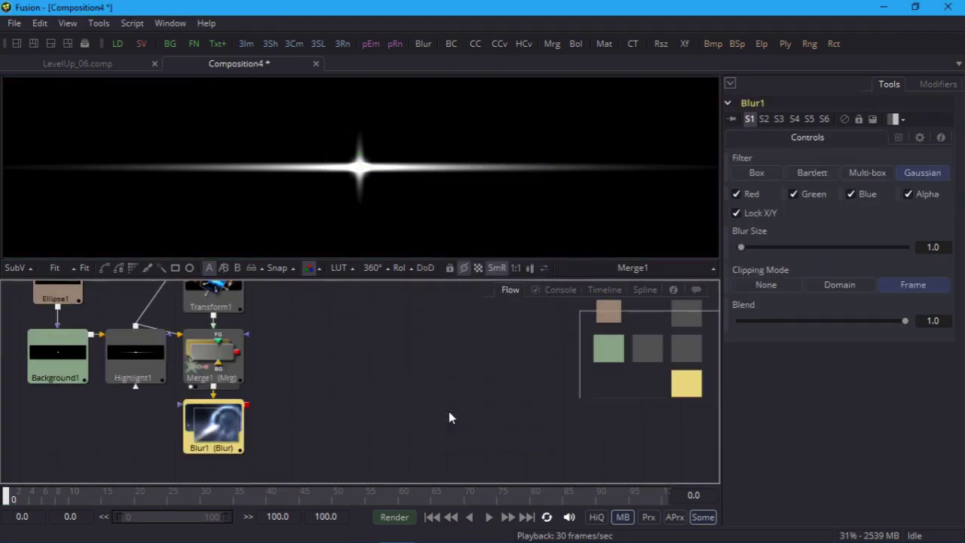
{"action": "left_click_drag", "start_coordinate": [218, 426], "coordinate": [344, 363]}
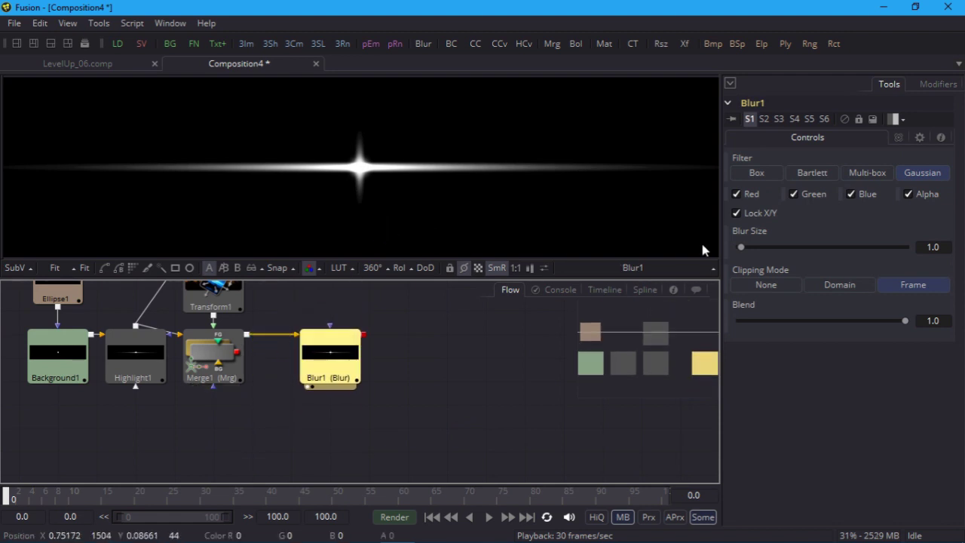
{"action": "left_click", "coordinate": [925, 246]}
{"action": "type", "text": "4"}
{"action": "key", "text": "Return"}
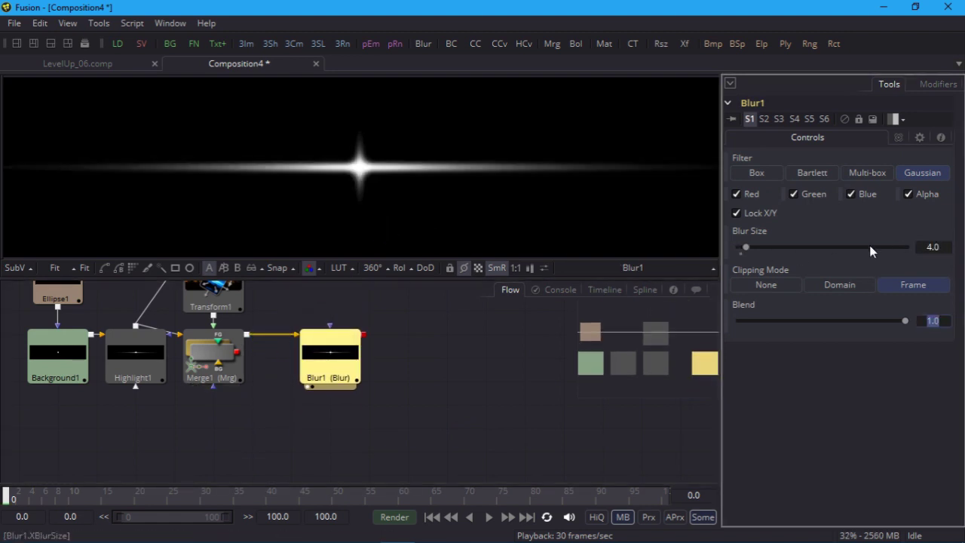
{"action": "left_click_drag", "start_coordinate": [331, 354], "coordinate": [402, 397]}
Add a Soft Glow after Blur1 with Glow Size 25 and view its result.
{"action": "key", "text": "ctrl+space"}
{"action": "type", "text": "soft"}
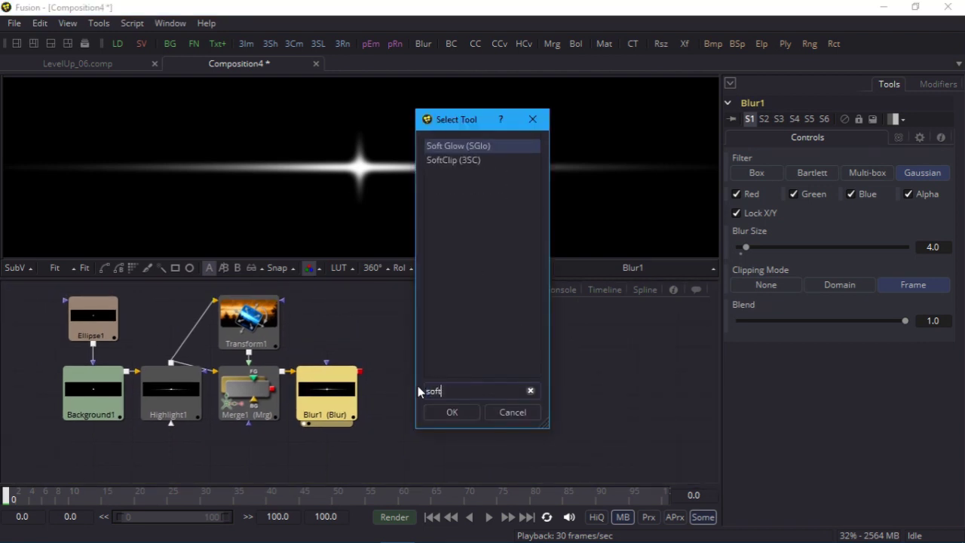
{"action": "left_click", "coordinate": [450, 417]}
{"action": "left_click_drag", "start_coordinate": [402, 397], "coordinate": [469, 239]}
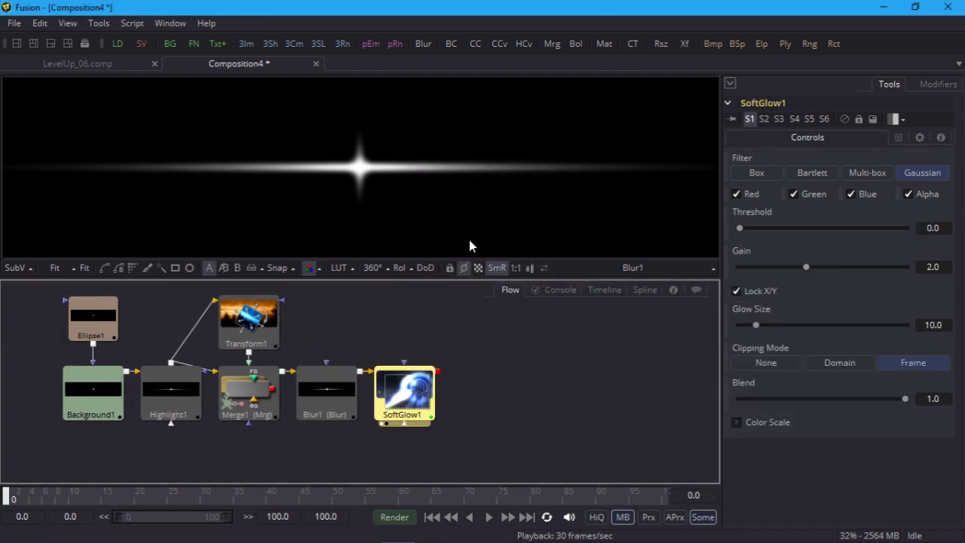
{"action": "left_click", "coordinate": [927, 325]}
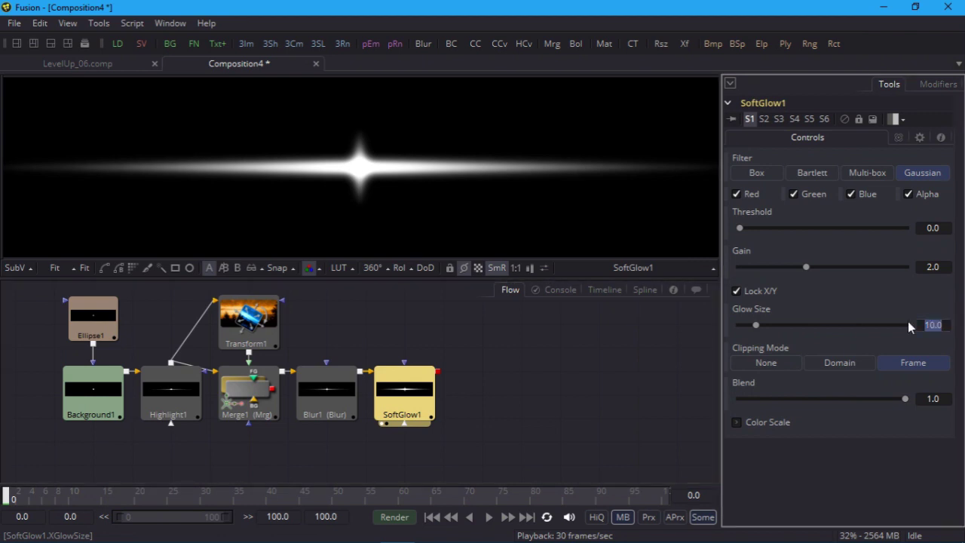
{"action": "type", "text": "25"}
{"action": "key", "text": "Tab"}
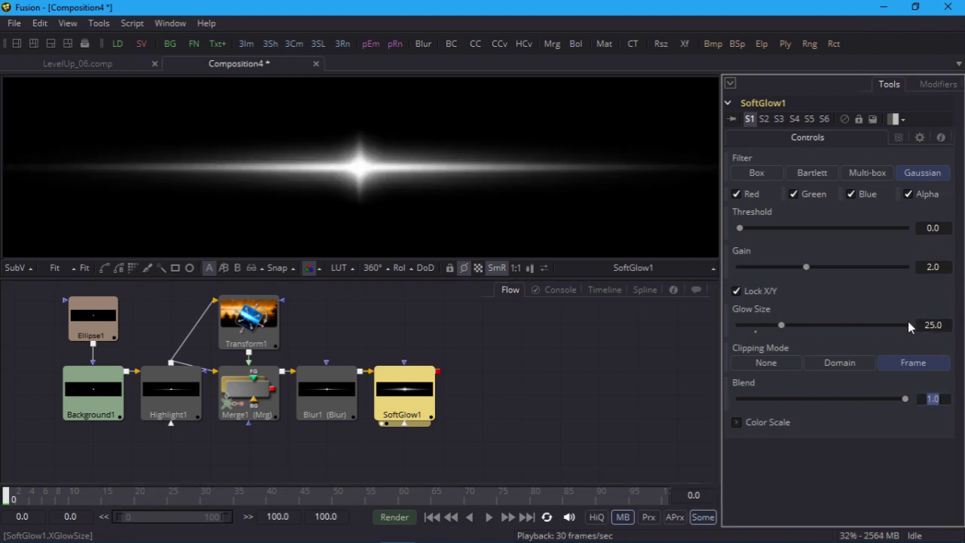
Check the flare over the transparency checkerboard, then group all flare nodes into Group1.
{"action": "left_click", "coordinate": [478, 268]}
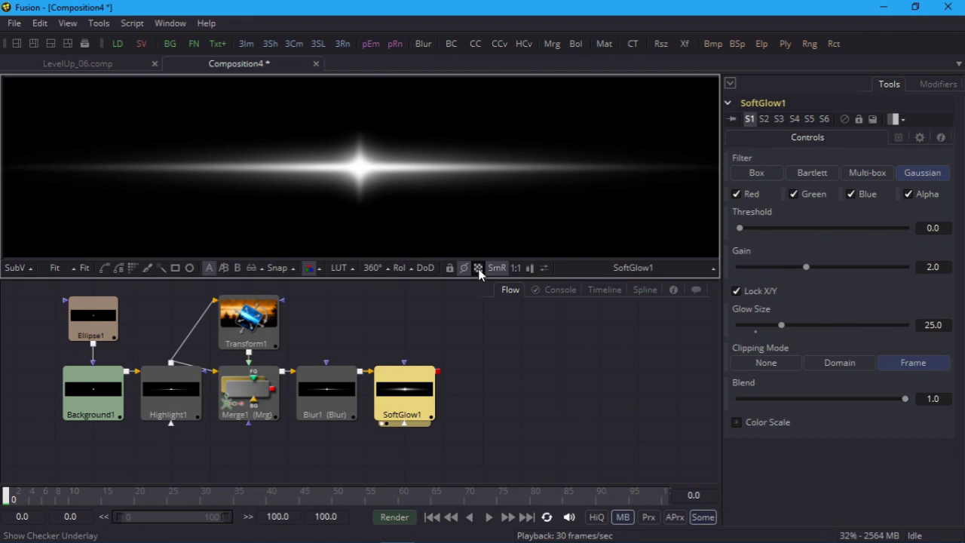
{"action": "left_click", "coordinate": [478, 268]}
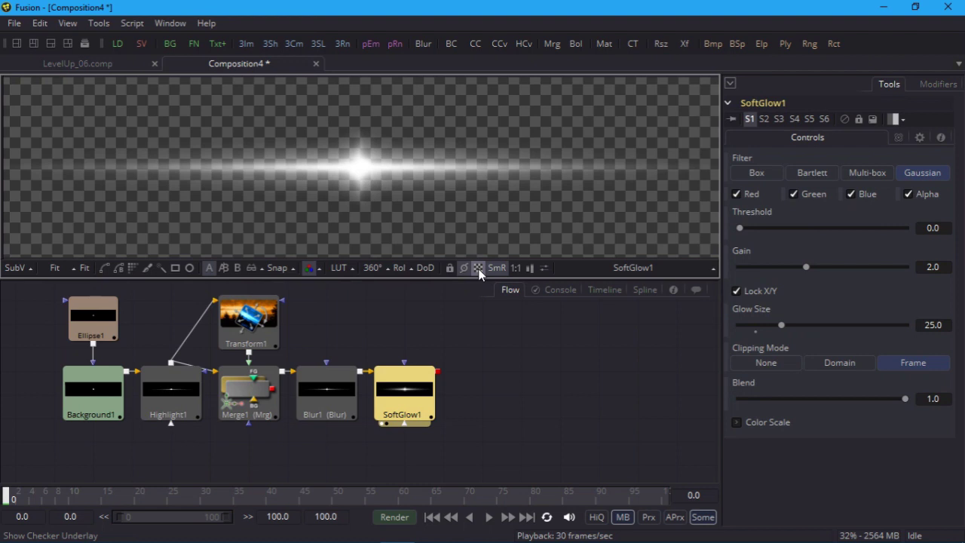
{"action": "left_click", "coordinate": [478, 269]}
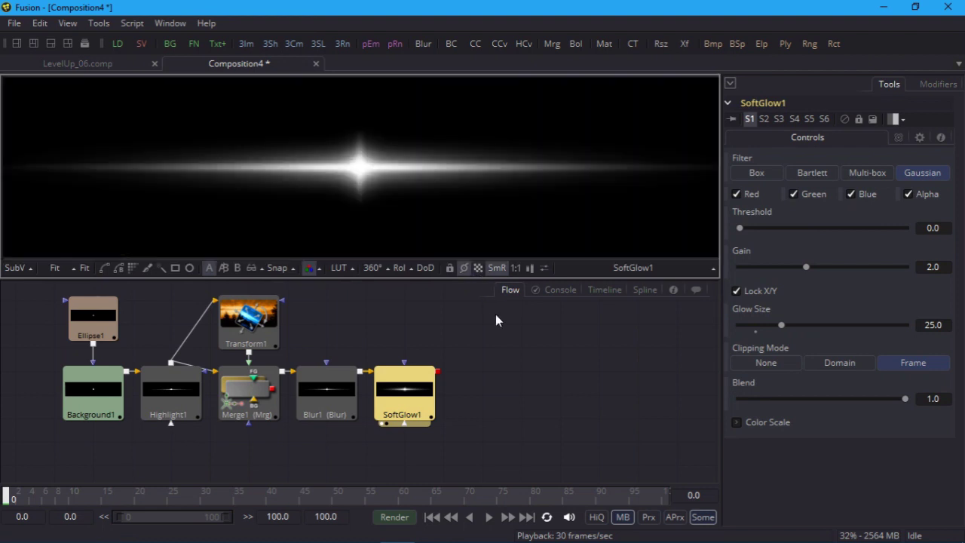
{"action": "left_click_drag", "start_coordinate": [505, 462], "coordinate": [64, 297]}
{"action": "key", "text": "ctrl+g"}
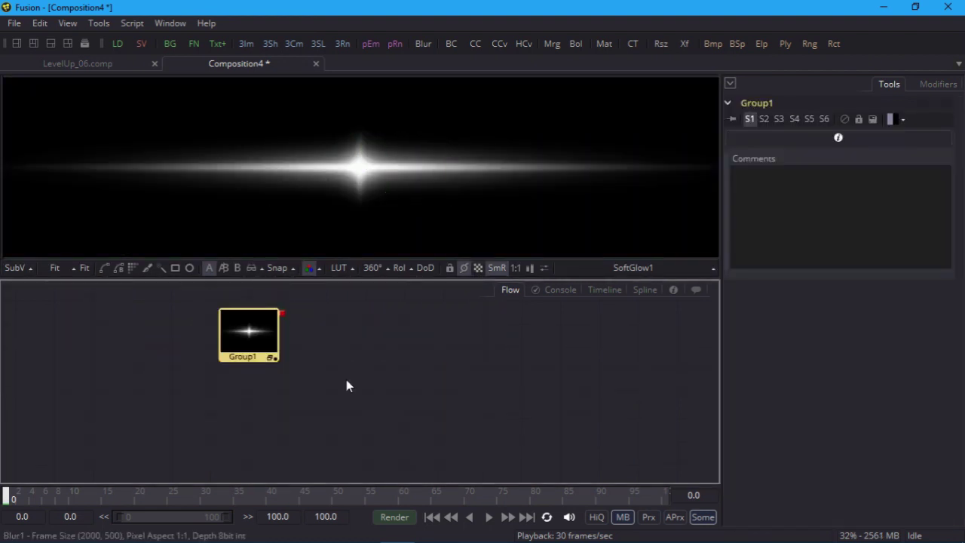
Rename Group1 to 'Flare'.
{"action": "key", "text": "F2"}
{"action": "type", "text": "Flare"}
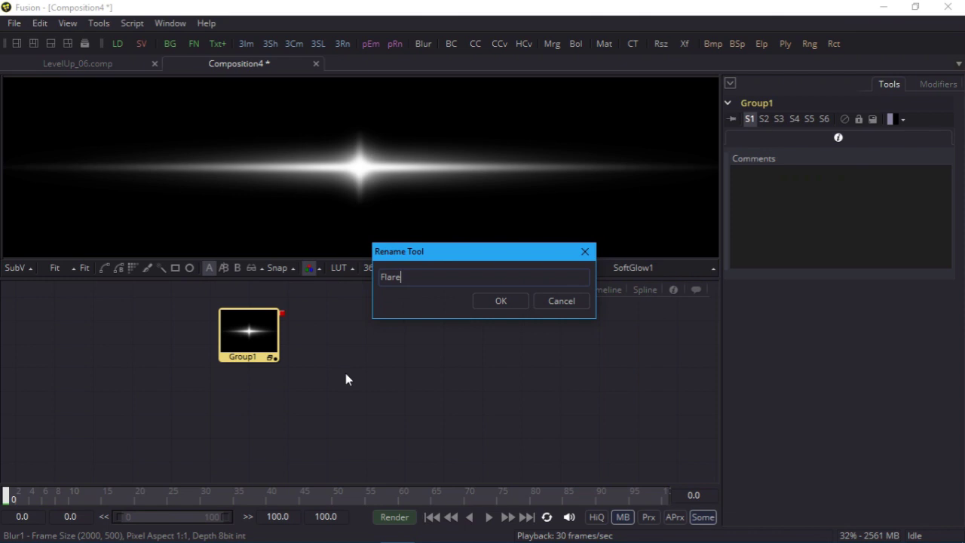
{"action": "key", "text": "Return"}
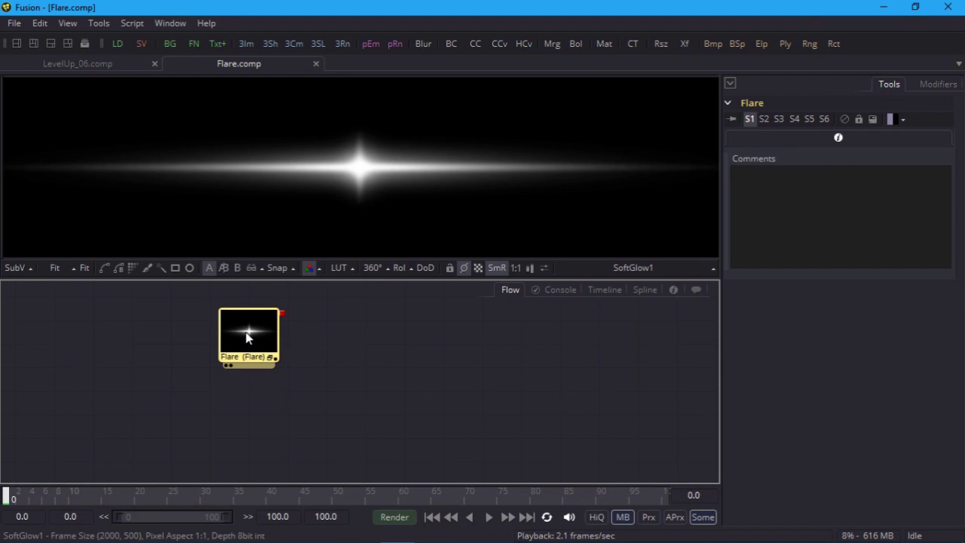
Paste the Flare group into LevelUp_06 and merge it over the final composite.
{"action": "left_click", "coordinate": [88, 62]}
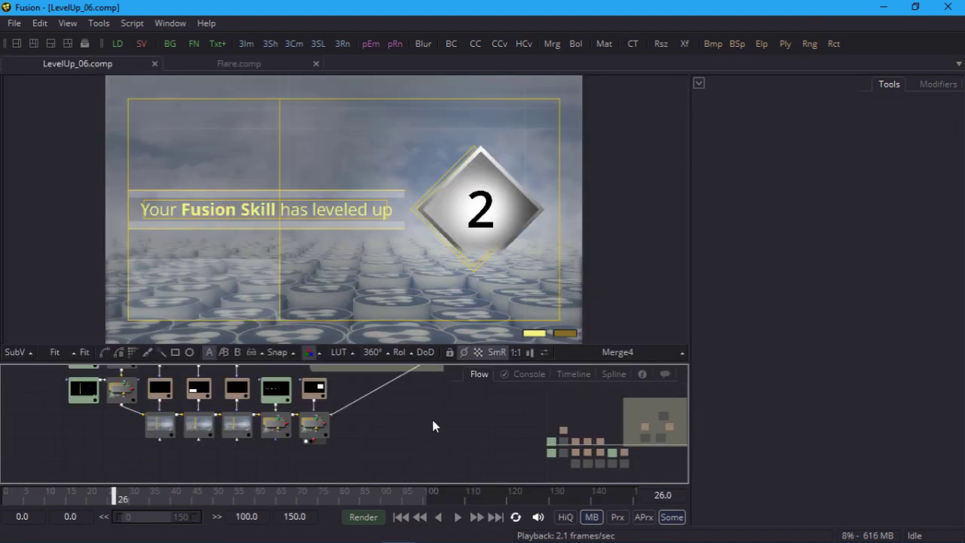
{"action": "key", "text": "ctrl+v"}
{"action": "left_click_drag", "start_coordinate": [432, 426], "coordinate": [412, 377]}
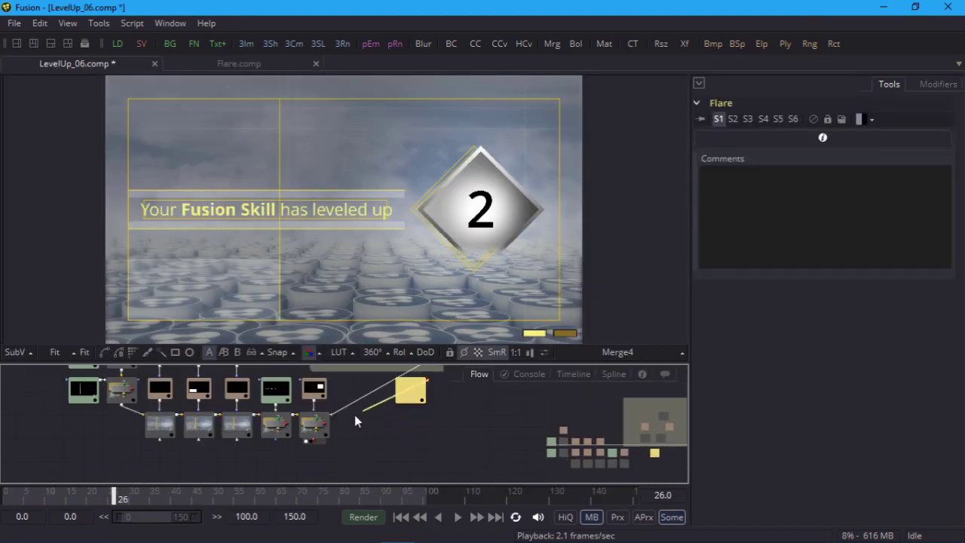
{"action": "left_click_drag", "start_coordinate": [355, 414], "coordinate": [315, 440]}
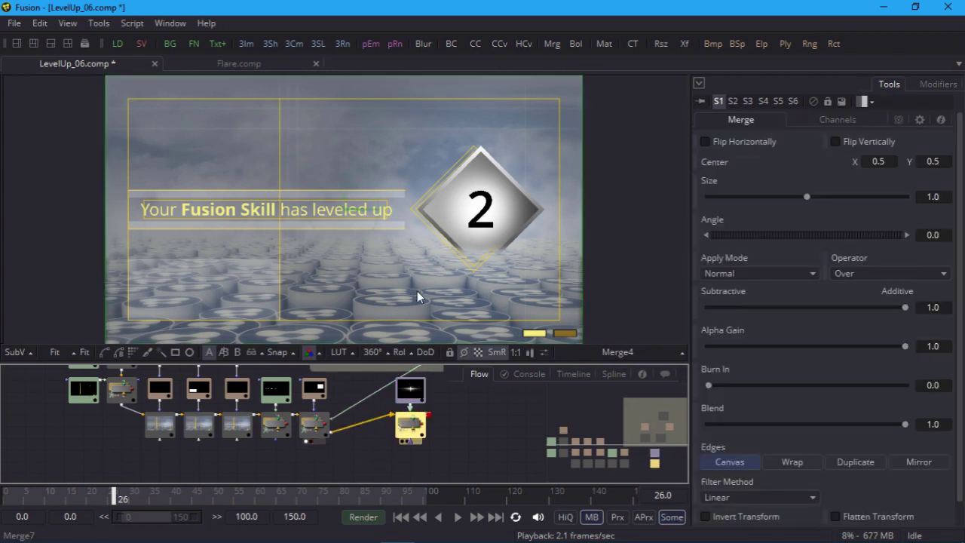
Keyframe Merge7 Center off-frame left at frame 0, at the text's start at 10, held at 30.
{"action": "left_click", "coordinate": [401, 517]}
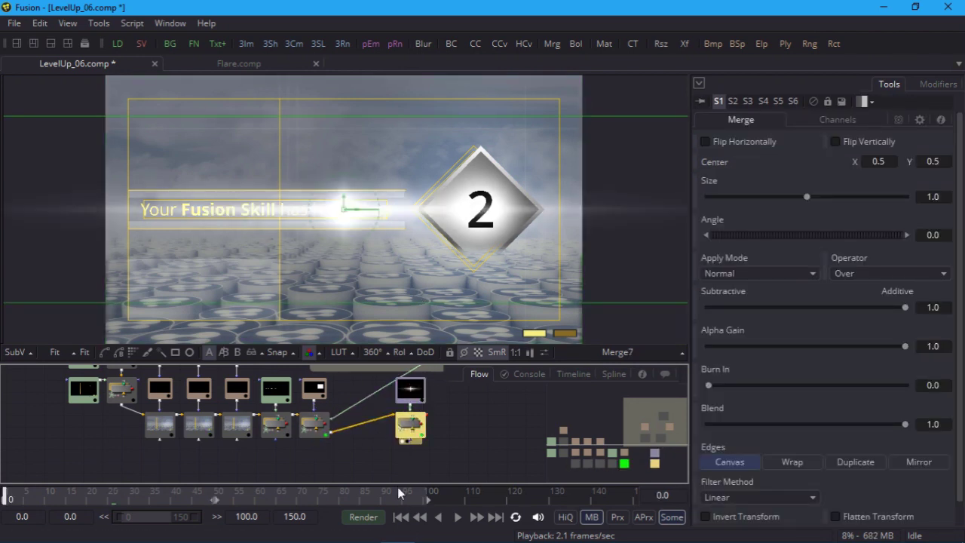
{"action": "scroll", "coordinate": [317, 276], "scroll_direction": "down", "scroll_amount": 2}
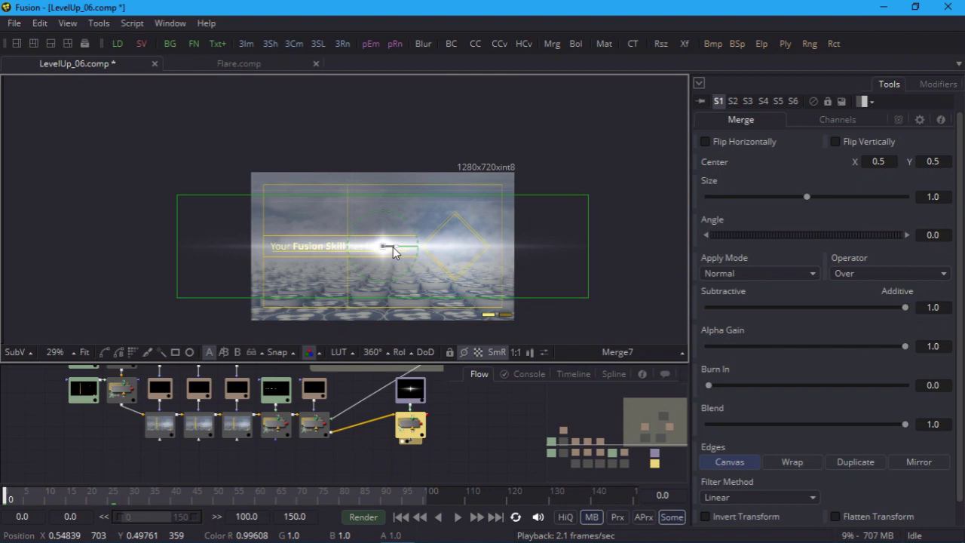
{"action": "left_click_drag", "start_coordinate": [393, 246], "coordinate": [42, 245]}
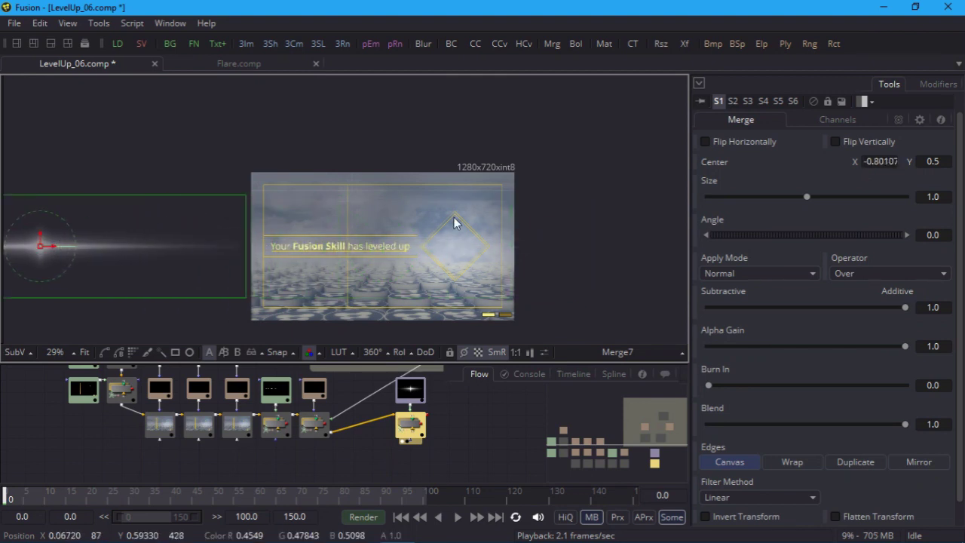
{"action": "left_click", "coordinate": [695, 161]}
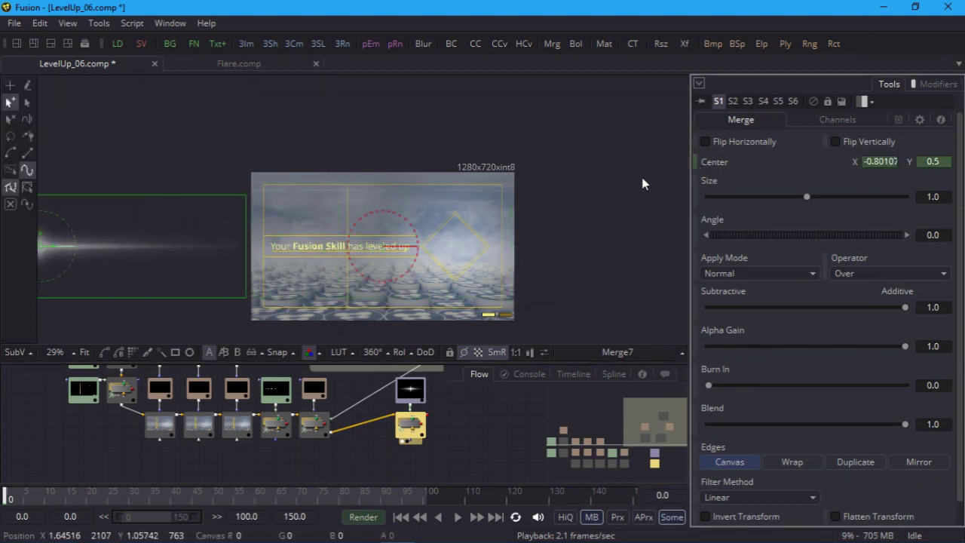
{"action": "left_click", "coordinate": [47, 499]}
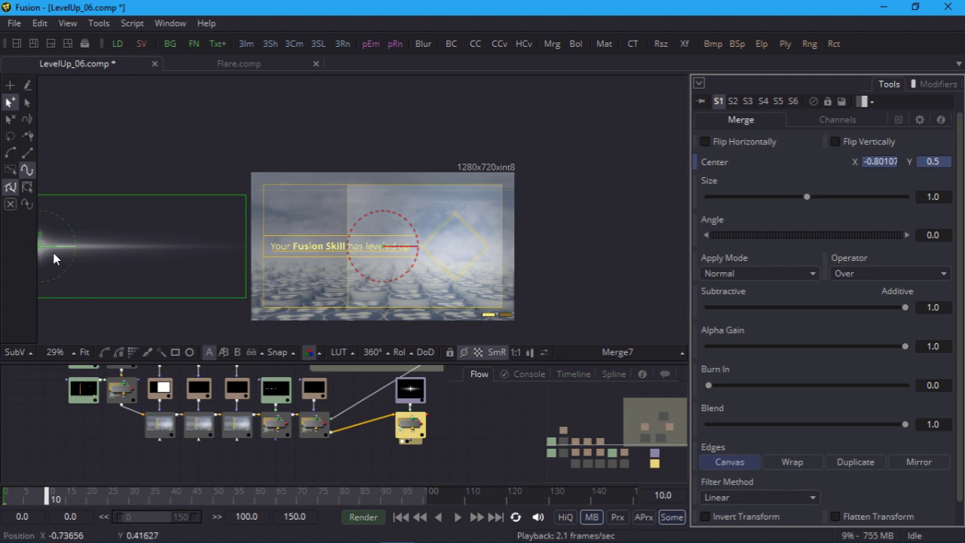
{"action": "left_click_drag", "start_coordinate": [59, 246], "coordinate": [236, 271]}
{"action": "scroll", "coordinate": [267, 277], "scroll_direction": "up", "scroll_amount": 3}
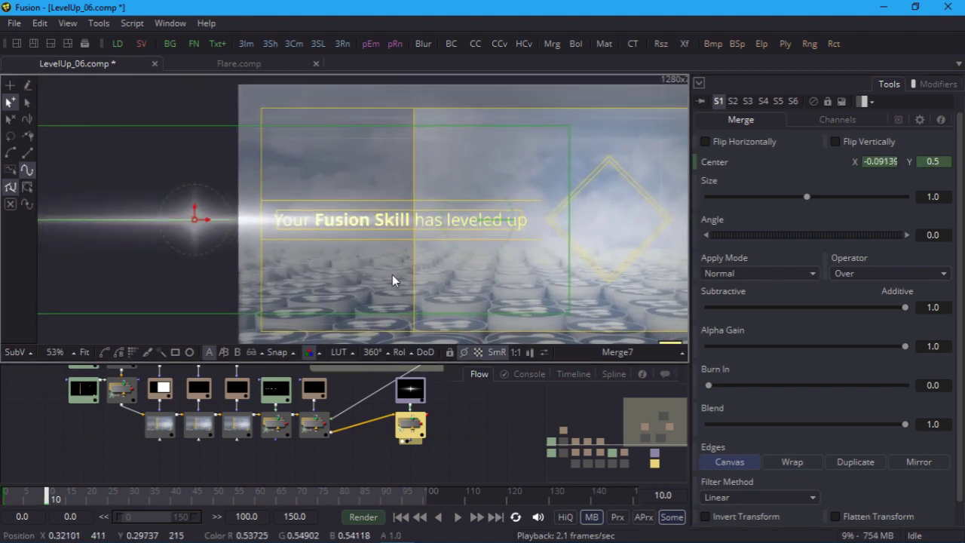
{"action": "left_click_drag", "start_coordinate": [392, 276], "coordinate": [350, 265]}
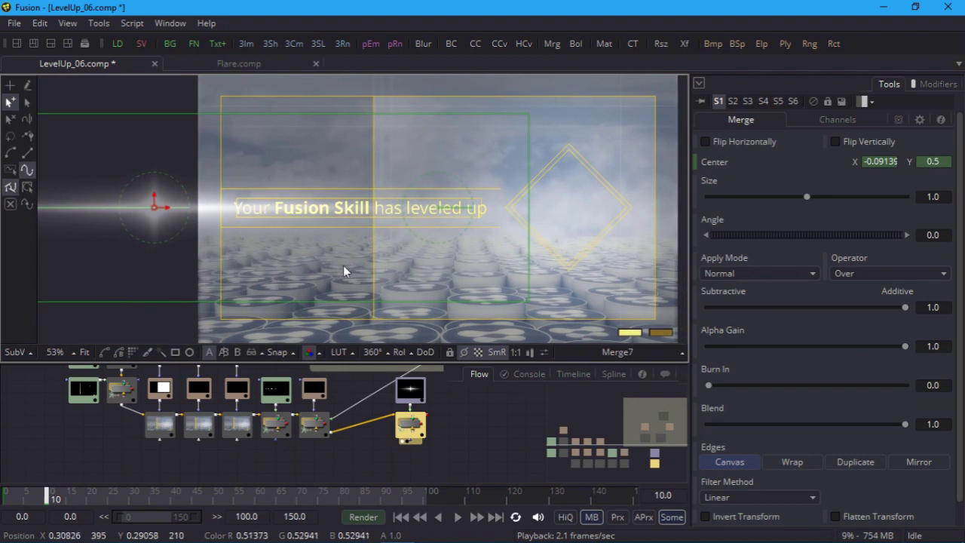
{"action": "left_click", "coordinate": [131, 497]}
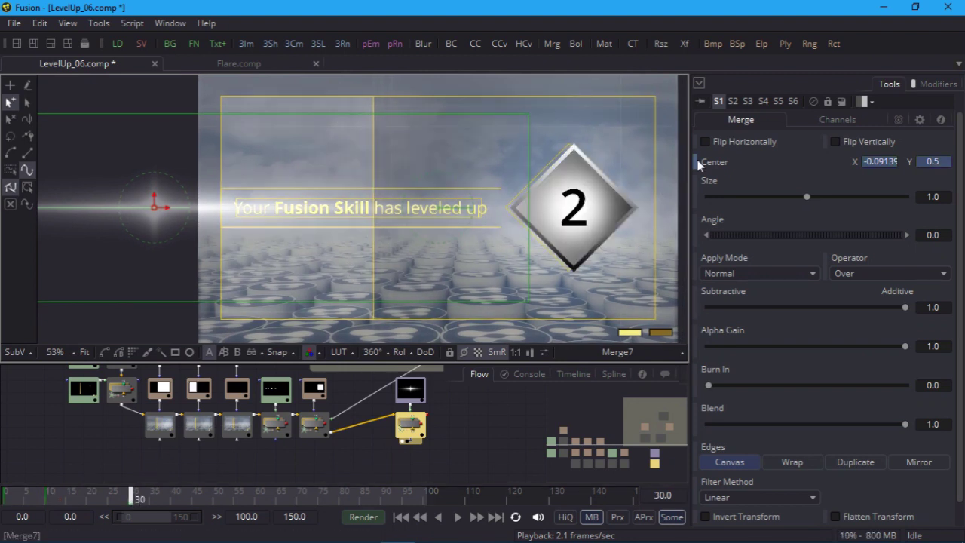
{"action": "left_click", "coordinate": [695, 162]}
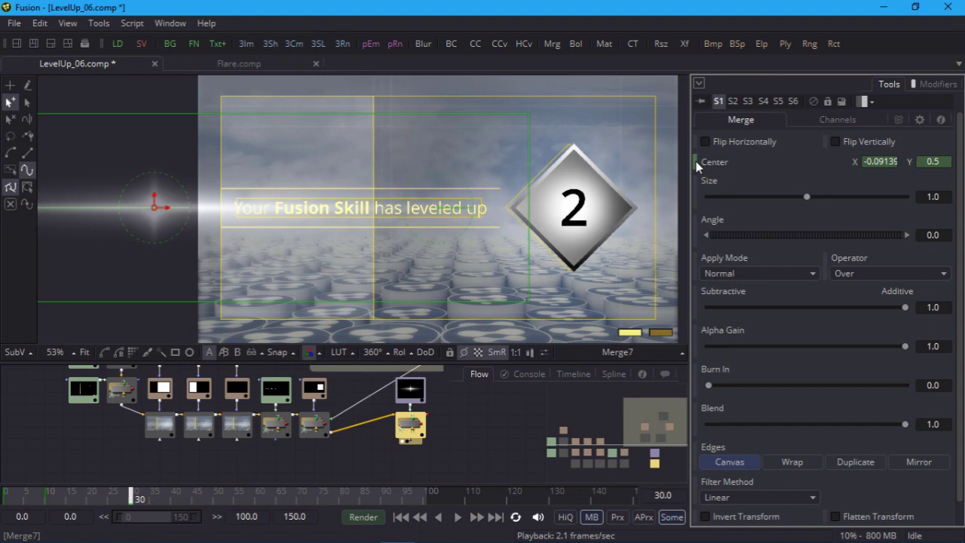
At frame 60 move the flare onto the diamond (X 0.8319) and key Blend 0, keeping 1.0 at frame 50.
{"action": "left_click", "coordinate": [257, 500]}
{"action": "left_click_drag", "start_coordinate": [167, 208], "coordinate": [609, 242]}
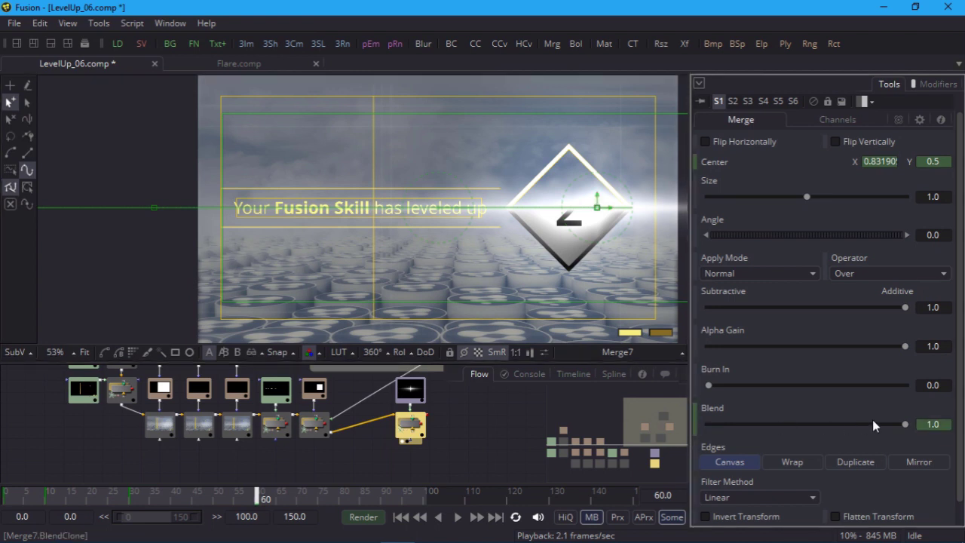
{"action": "left_click_drag", "start_coordinate": [904, 423], "coordinate": [945, 439]}
{"action": "left_click", "coordinate": [217, 495]}
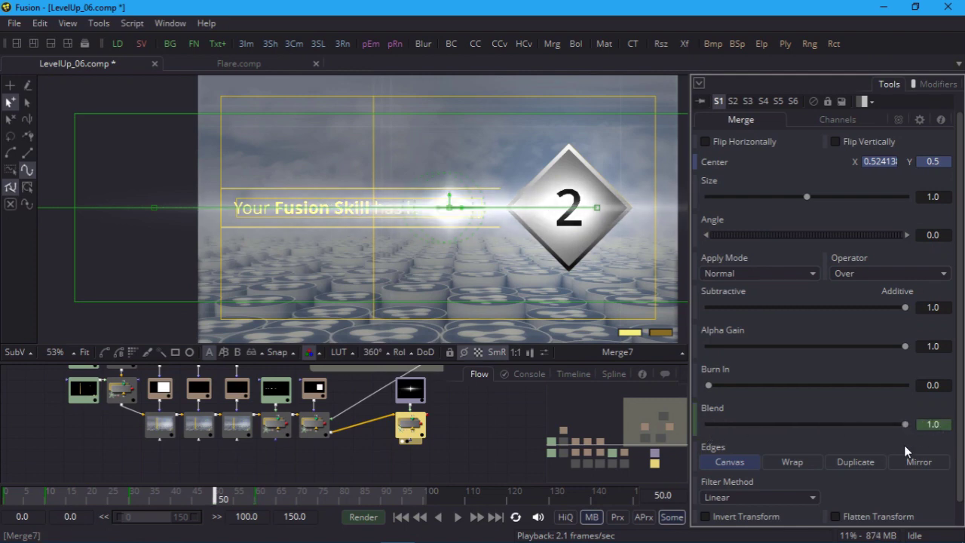
In the full-window Spline editor, smooth the last Displacement keyframe and steepen the curve leaving frame 30.
{"action": "left_click", "coordinate": [612, 373]}
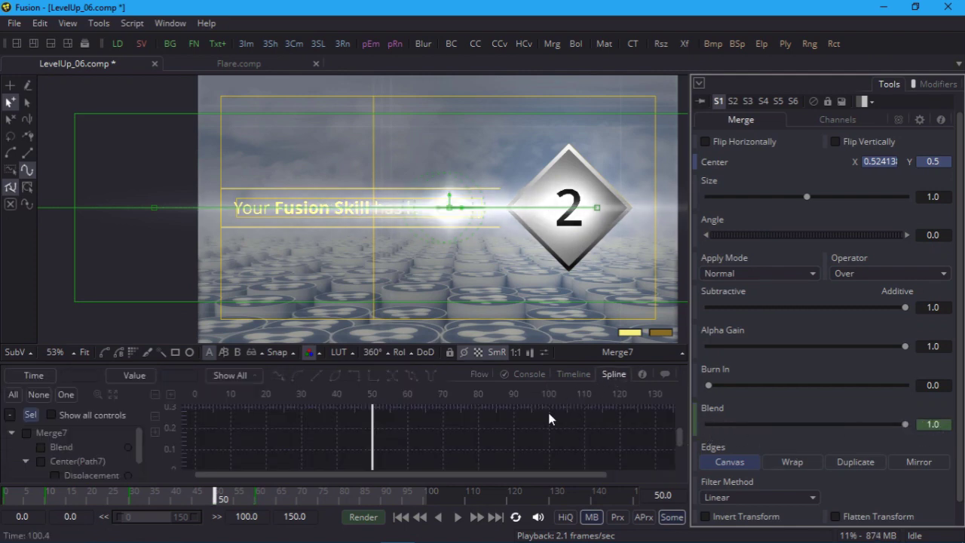
{"action": "key", "text": "F4"}
{"action": "left_click", "coordinate": [14, 108]}
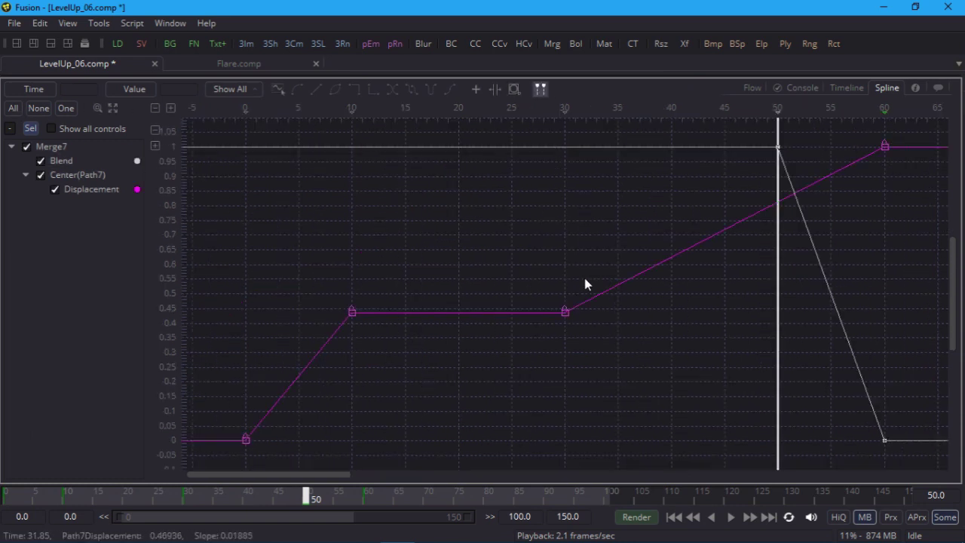
{"action": "left_click_drag", "start_coordinate": [914, 187], "coordinate": [860, 129]}
{"action": "key", "text": "s"}
{"action": "left_click", "coordinate": [565, 311]}
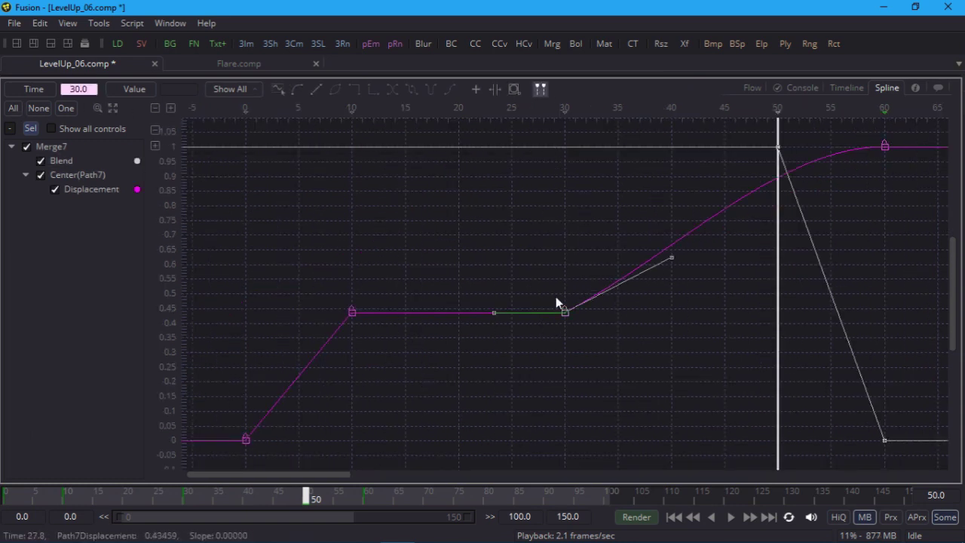
{"action": "left_click_drag", "start_coordinate": [670, 260], "coordinate": [635, 222]}
Smooth the frame 10, frame 0 and Blend frame 50 keyframes, then play the animation back.
{"action": "left_click", "coordinate": [351, 312]}
{"action": "key", "text": "s"}
{"action": "left_click", "coordinate": [246, 438]}
{"action": "key", "text": "s"}
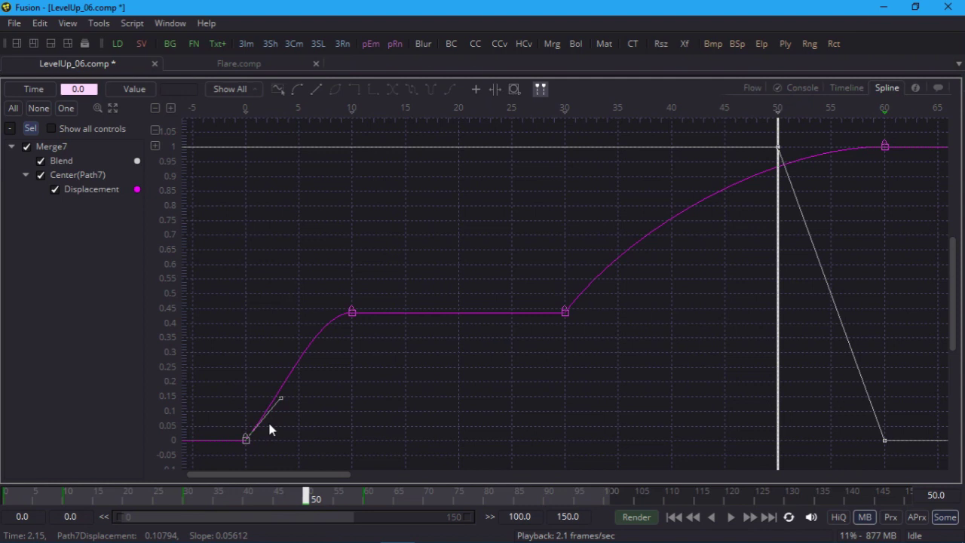
{"action": "left_click_drag", "start_coordinate": [276, 404], "coordinate": [256, 383]}
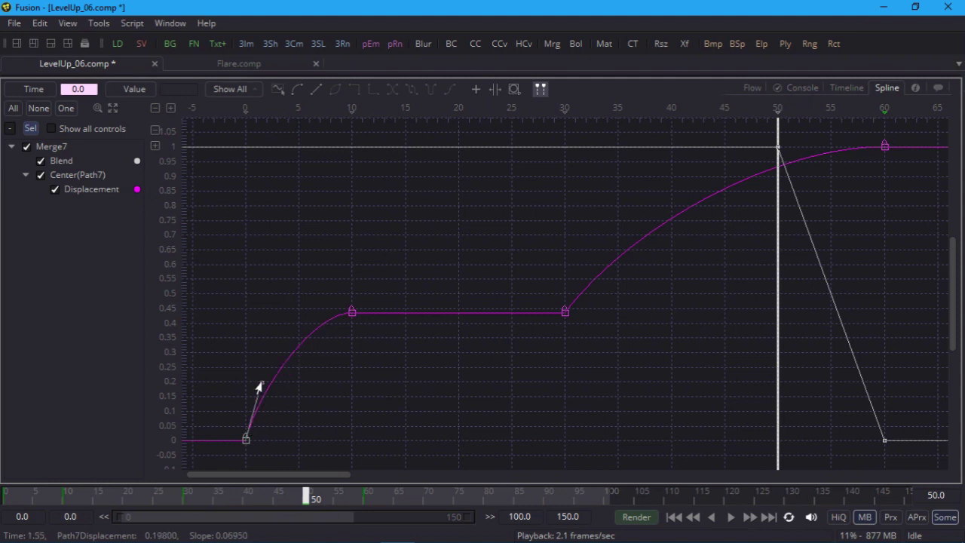
{"action": "left_click", "coordinate": [779, 148]}
{"action": "key", "text": "s"}
{"action": "left_click", "coordinate": [460, 518]}
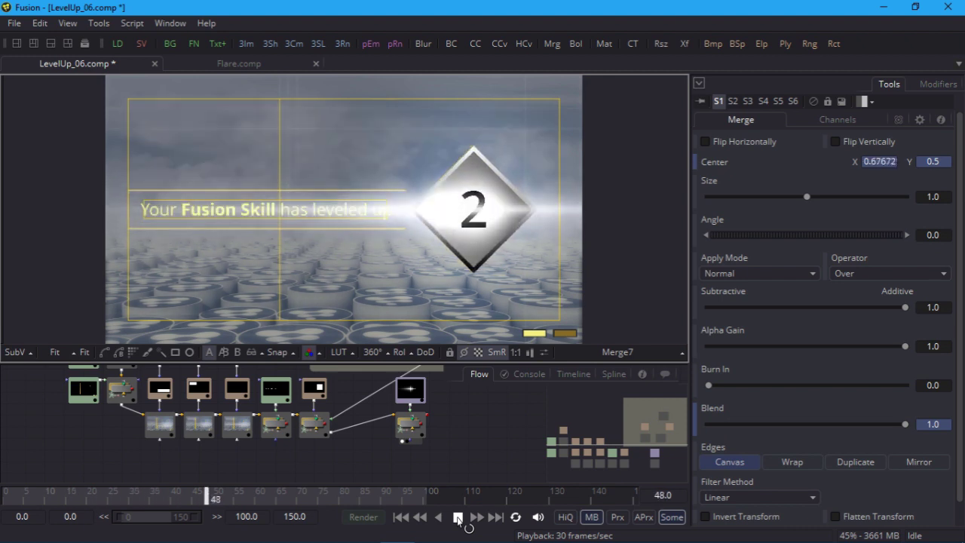
Keyframe Text1's Write On End from 0 near frame 32 to 1.0 near frame 47, scrubbing to check.
{"action": "left_click", "coordinate": [458, 517]}
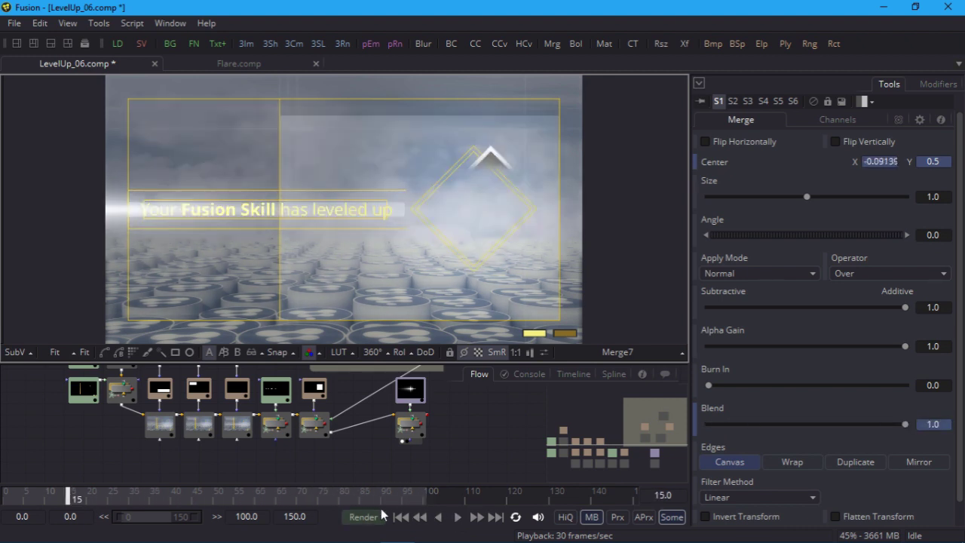
{"action": "left_click_drag", "start_coordinate": [97, 509], "coordinate": [142, 505]}
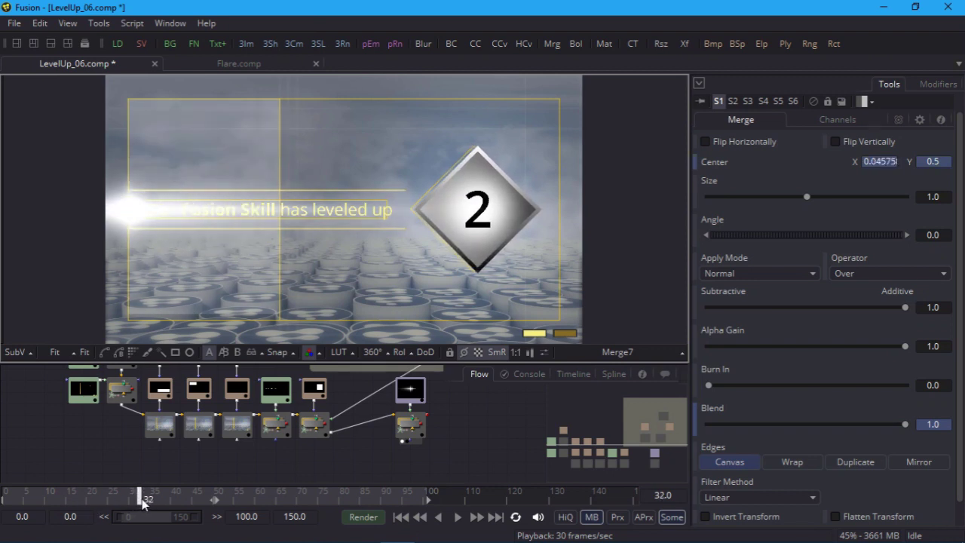
{"action": "left_click", "coordinate": [276, 388]}
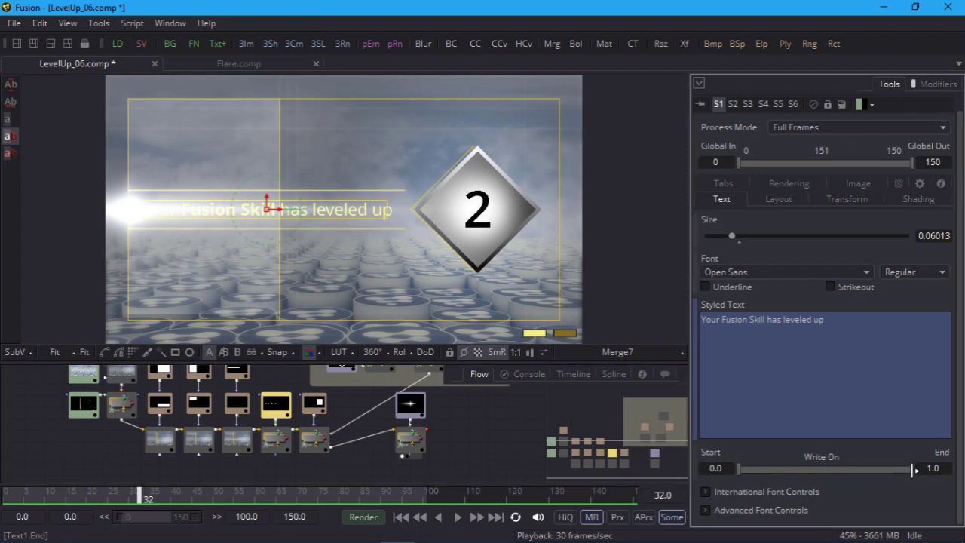
{"action": "left_click_drag", "start_coordinate": [911, 469], "coordinate": [741, 468]}
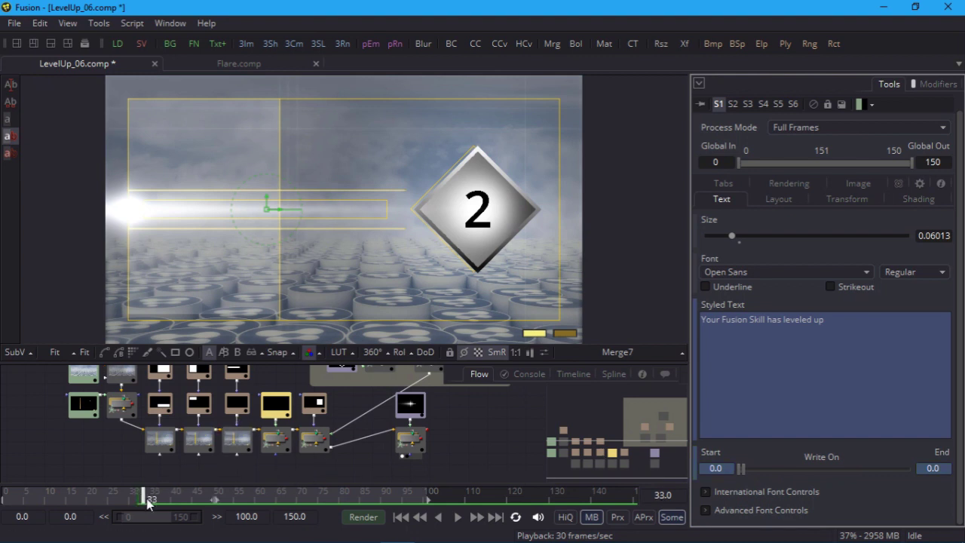
{"action": "left_click_drag", "start_coordinate": [148, 504], "coordinate": [203, 511]}
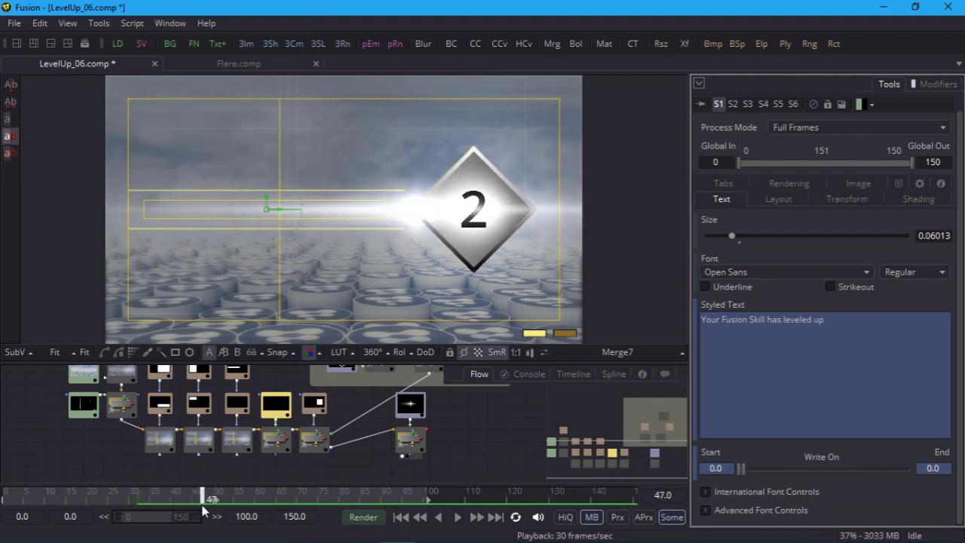
{"action": "left_click_drag", "start_coordinate": [742, 469], "coordinate": [928, 468]}
{"action": "mouse_move", "coordinate": [203, 503]}
{"action": "left_mouse_down"}
{"action": "mouse_move", "coordinate": [142, 503]}
{"action": "mouse_move", "coordinate": [201, 504]}
{"action": "left_mouse_up"}
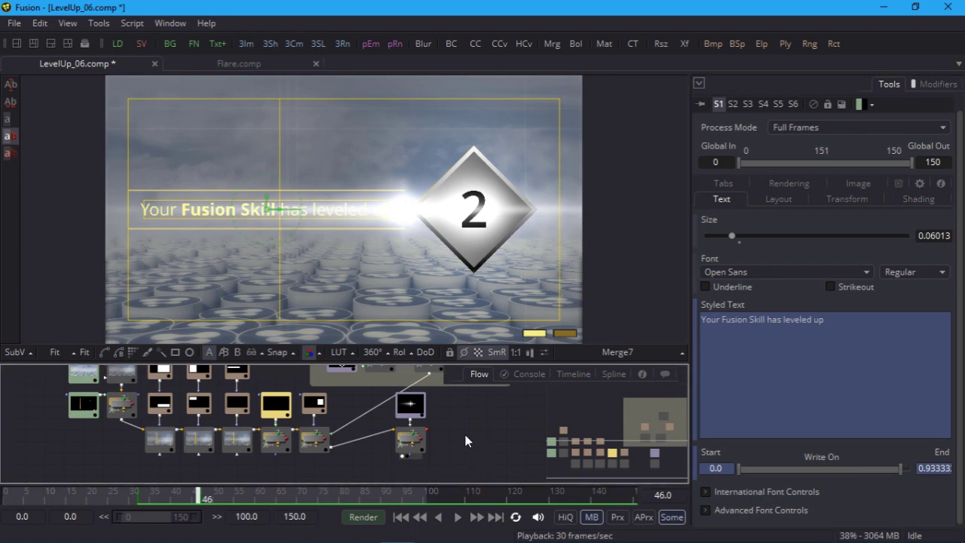
Add a Transform2 fed by the Flare, merge it over Merge7 as Merge8, and view Merge8.
{"action": "key", "text": "F4"}
{"action": "scroll", "coordinate": [497, 304], "scroll_direction": "up", "scroll_amount": 5}
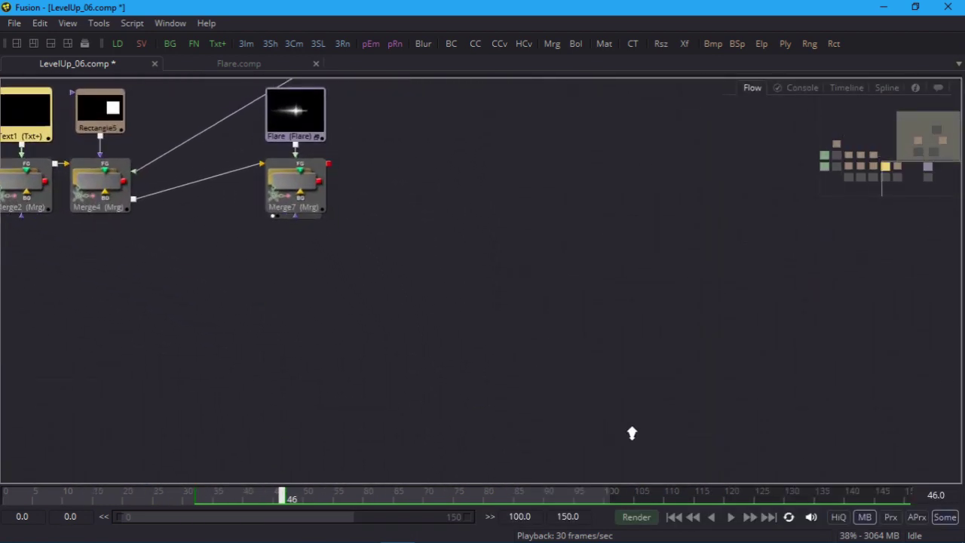
{"action": "left_click", "coordinate": [578, 301]}
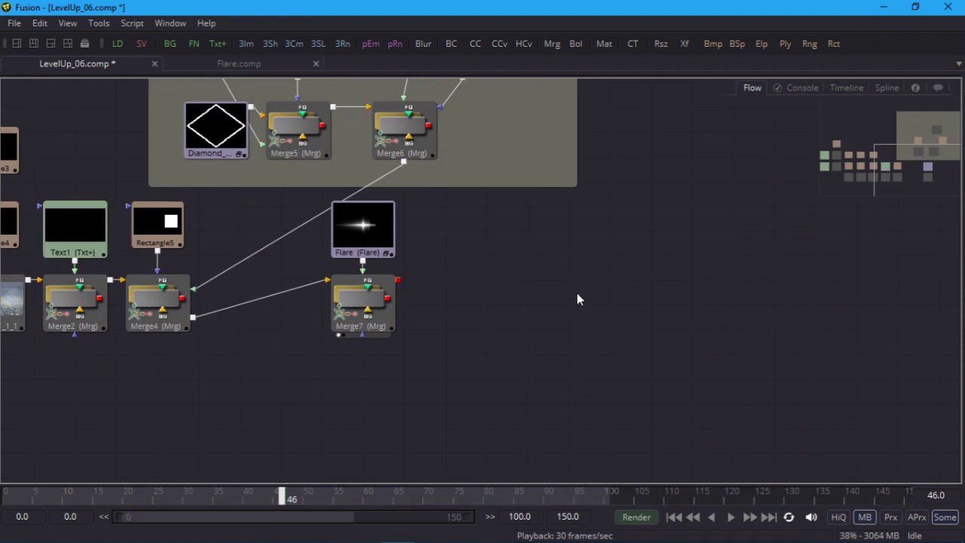
{"action": "left_click", "coordinate": [684, 43]}
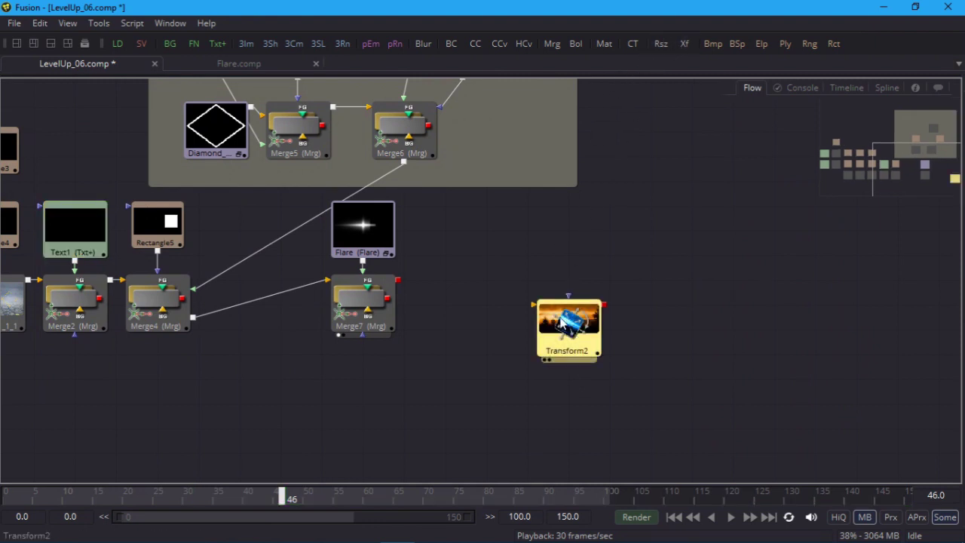
{"action": "left_click_drag", "start_coordinate": [579, 322], "coordinate": [463, 226]}
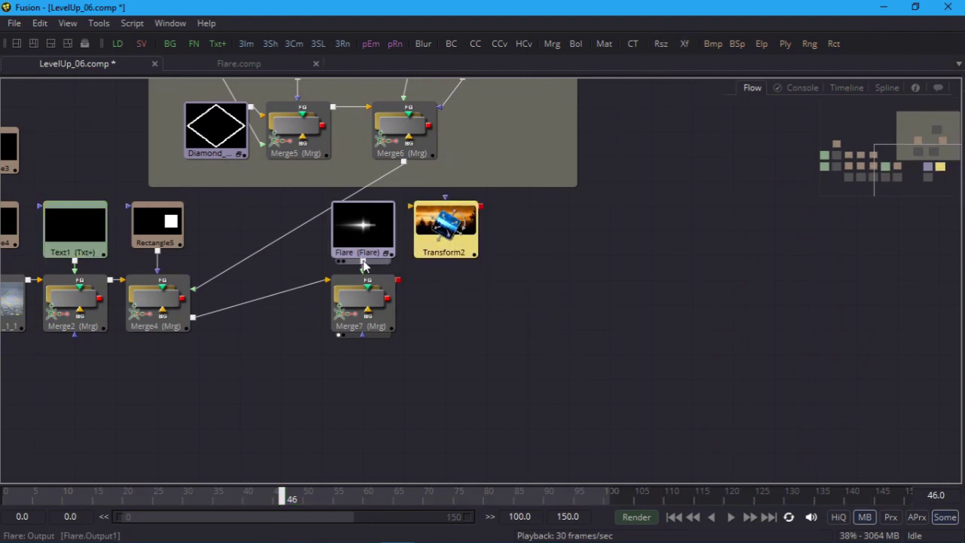
{"action": "left_click_drag", "start_coordinate": [362, 260], "coordinate": [399, 283]}
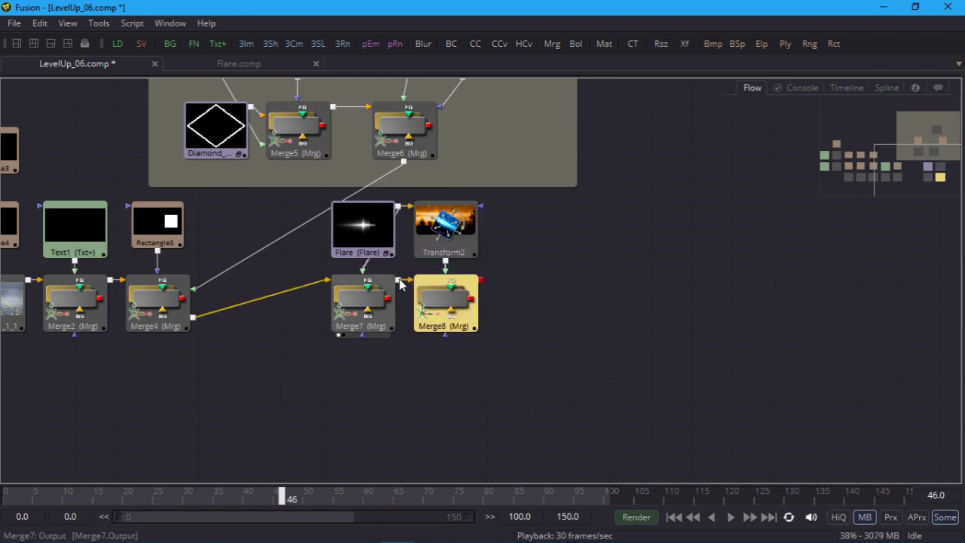
{"action": "key", "text": "F4"}
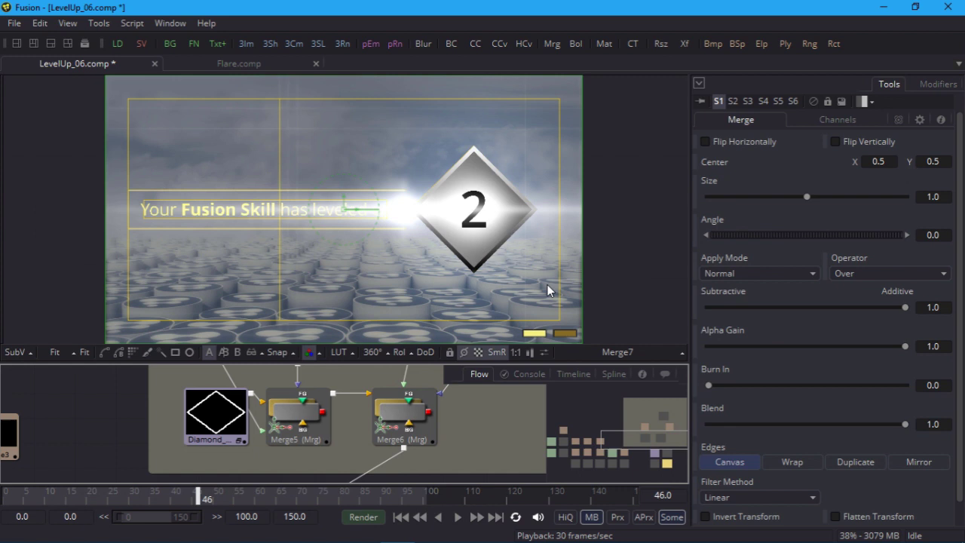
{"action": "scroll", "coordinate": [521, 411], "scroll_direction": "down", "scroll_amount": 5}
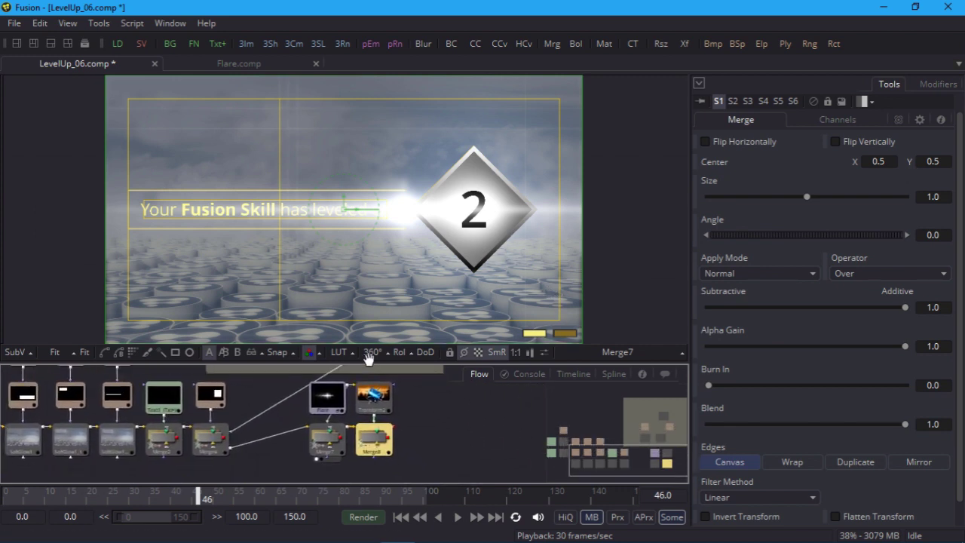
{"action": "left_click_drag", "start_coordinate": [367, 438], "coordinate": [412, 294]}
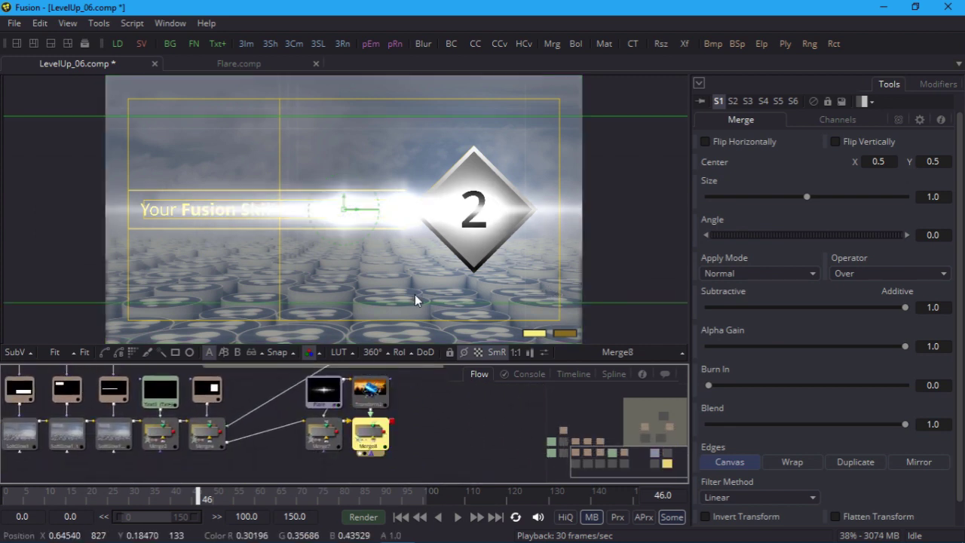
Rotate Transform2's flare copy to 90 degrees and narrow its width with size unlocked.
{"action": "left_click", "coordinate": [370, 388]}
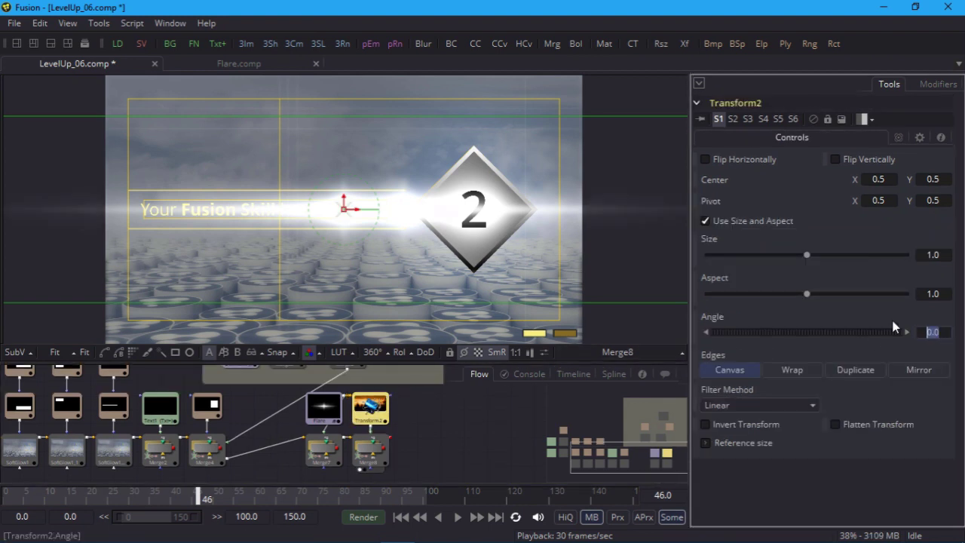
{"action": "key", "text": "Tab"}
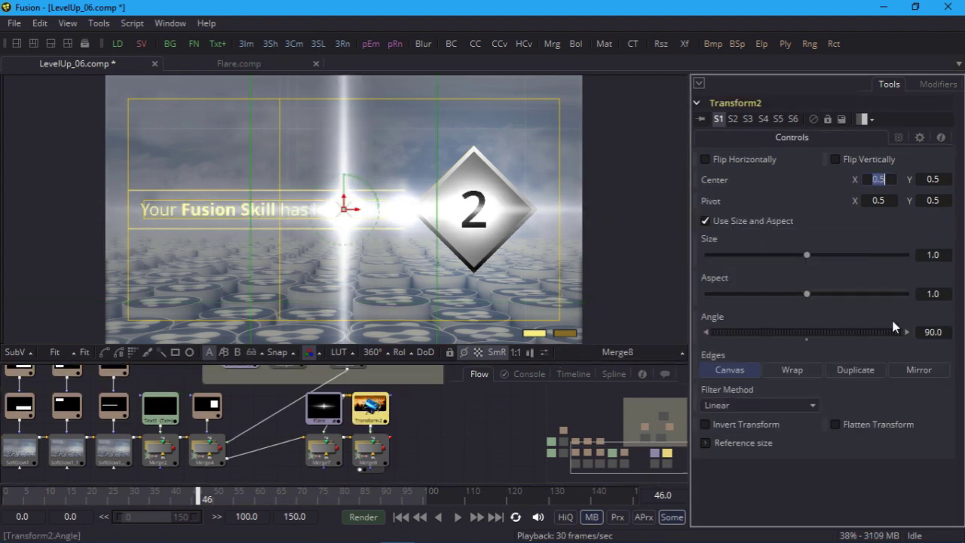
{"action": "left_click", "coordinate": [705, 221]}
{"action": "left_click_drag", "start_coordinate": [807, 255], "coordinate": [744, 256]}
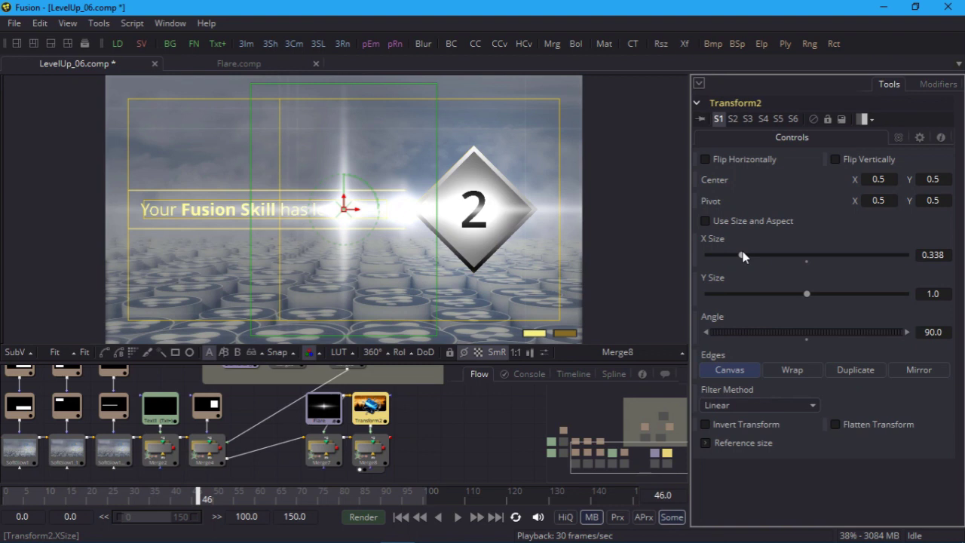
Keyframe Merge8's Center at frame 20 and move the vertical flare onto the diamond at frame 60.
{"action": "left_click", "coordinate": [90, 499]}
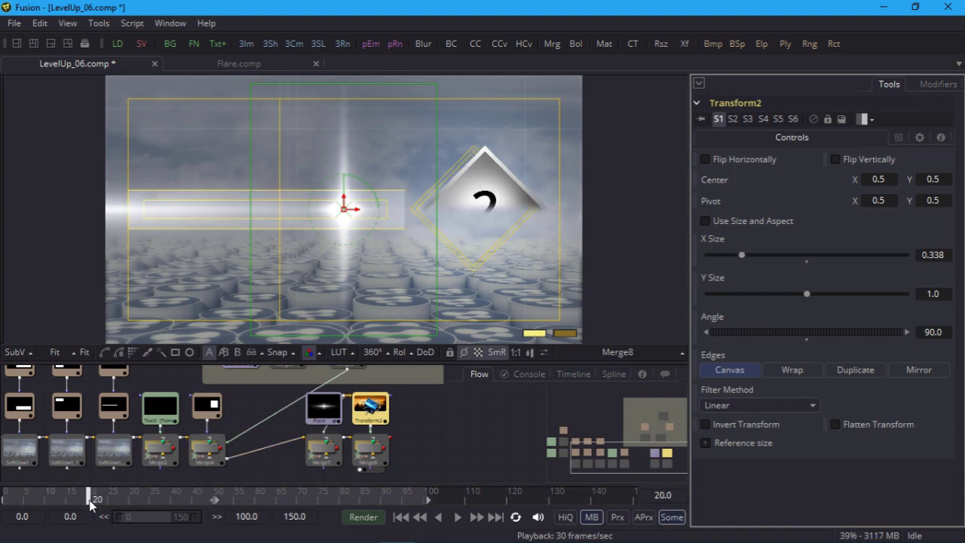
{"action": "left_click", "coordinate": [370, 450]}
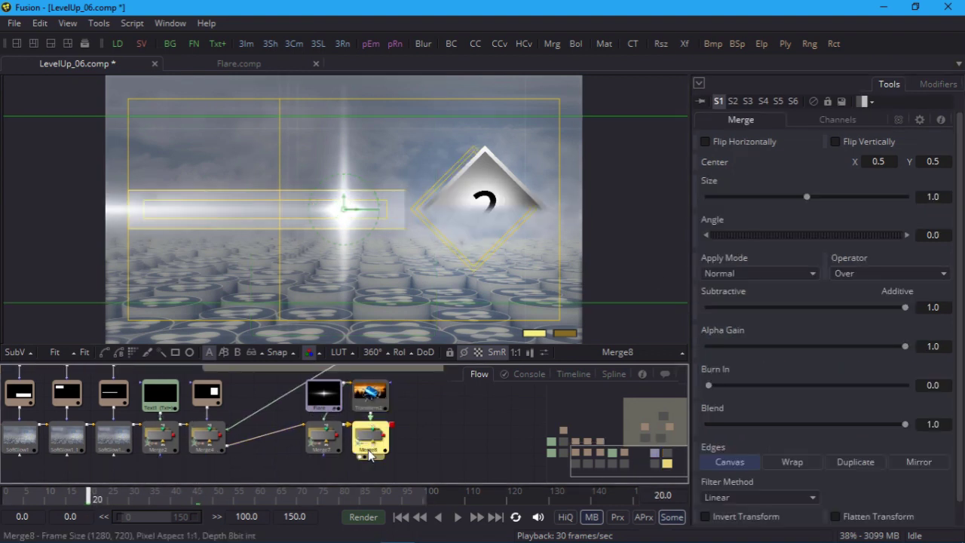
{"action": "left_click", "coordinate": [696, 163]}
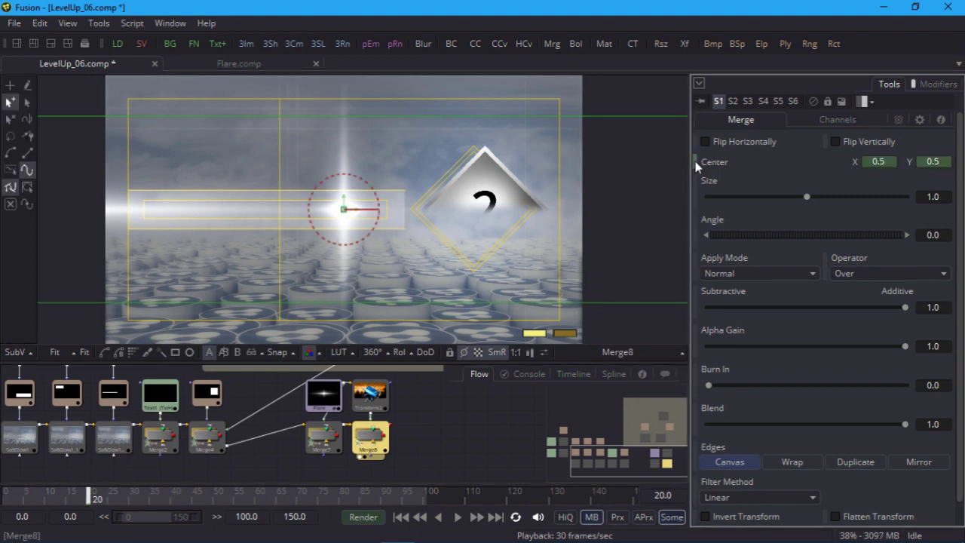
{"action": "left_click", "coordinate": [256, 498]}
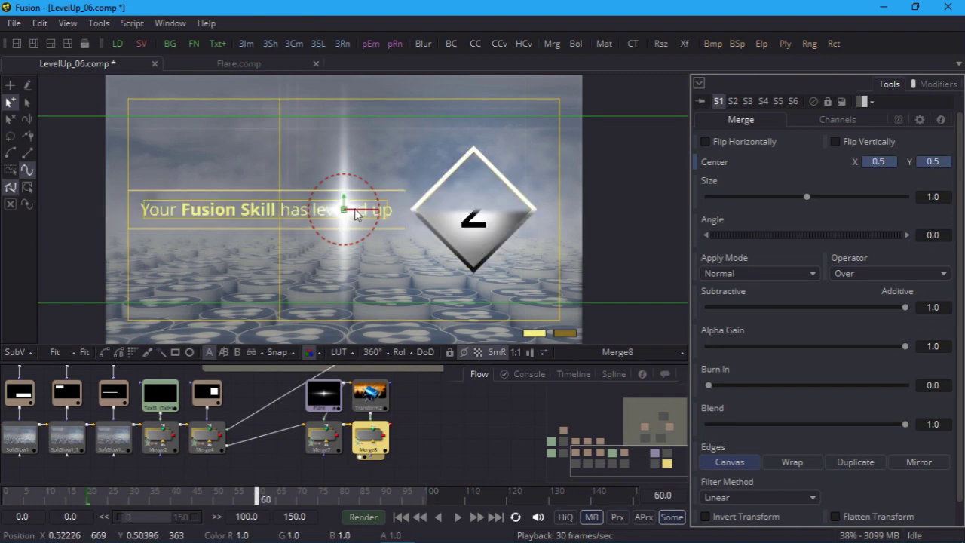
{"action": "left_click_drag", "start_coordinate": [354, 214], "coordinate": [516, 223]}
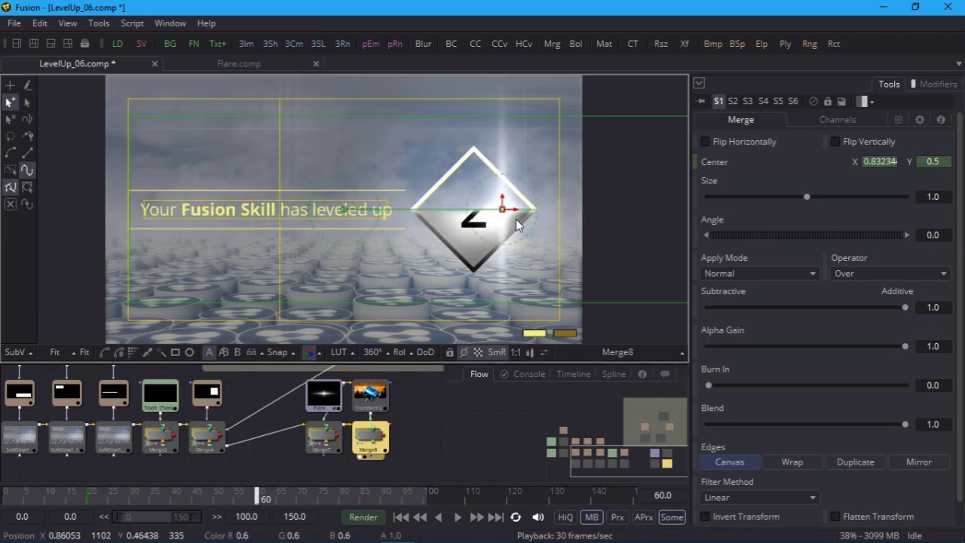
Animate Merge8's Blend: 0 at frame 20, 1.0 at frame 30, and 0 at frame 60.
{"action": "left_click", "coordinate": [89, 499]}
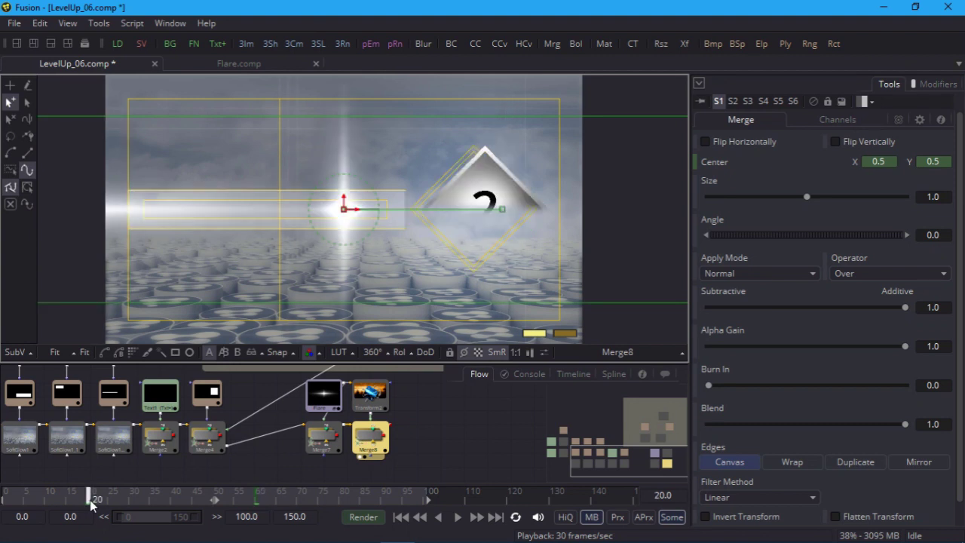
{"action": "left_click_drag", "start_coordinate": [905, 424], "coordinate": [692, 430]}
{"action": "left_click", "coordinate": [131, 498]}
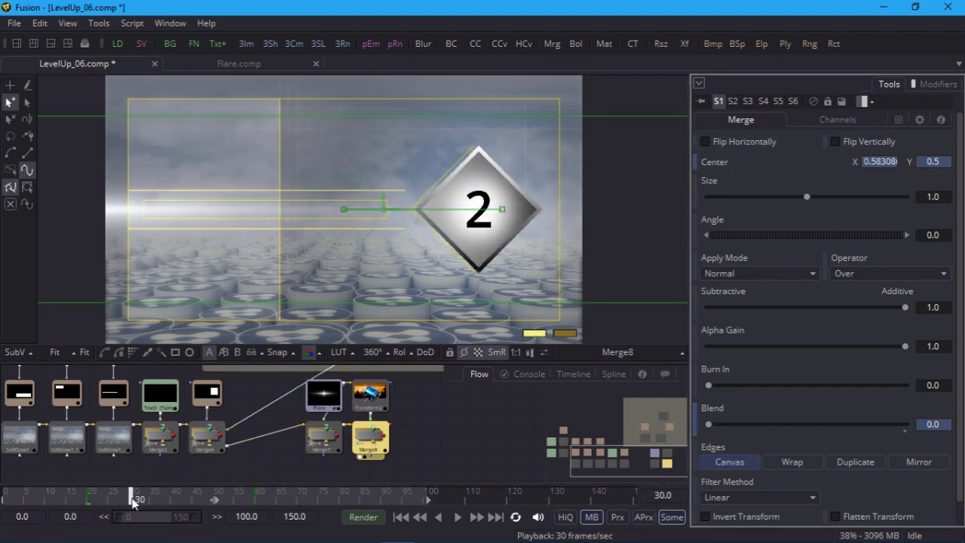
{"action": "left_click_drag", "start_coordinate": [709, 428], "coordinate": [912, 430]}
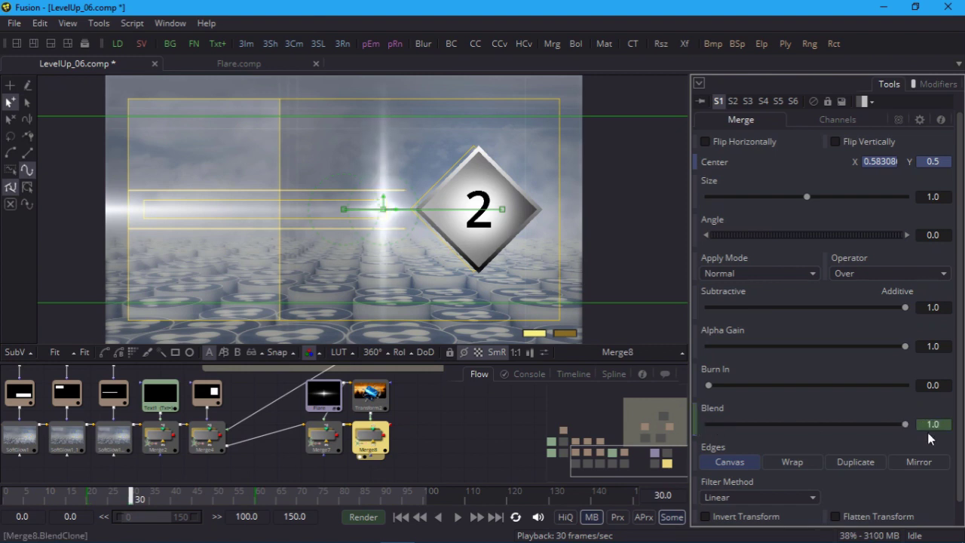
{"action": "left_click", "coordinate": [215, 496]}
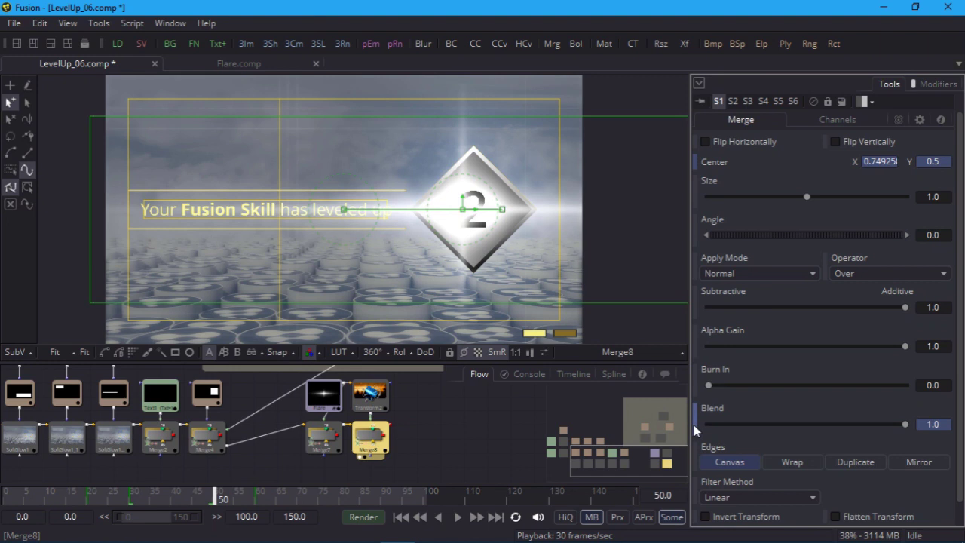
{"action": "left_click", "coordinate": [258, 498]}
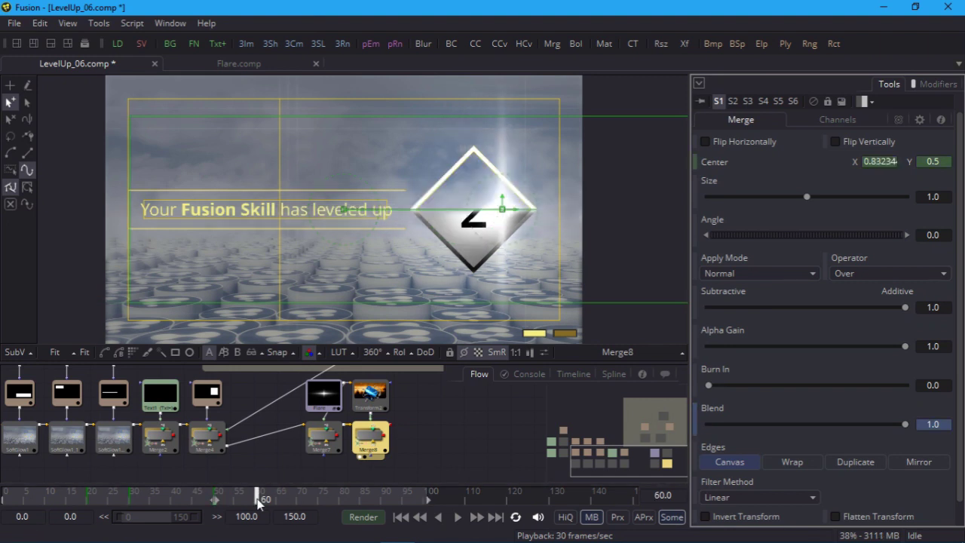
{"action": "left_click_drag", "start_coordinate": [900, 425], "coordinate": [671, 430]}
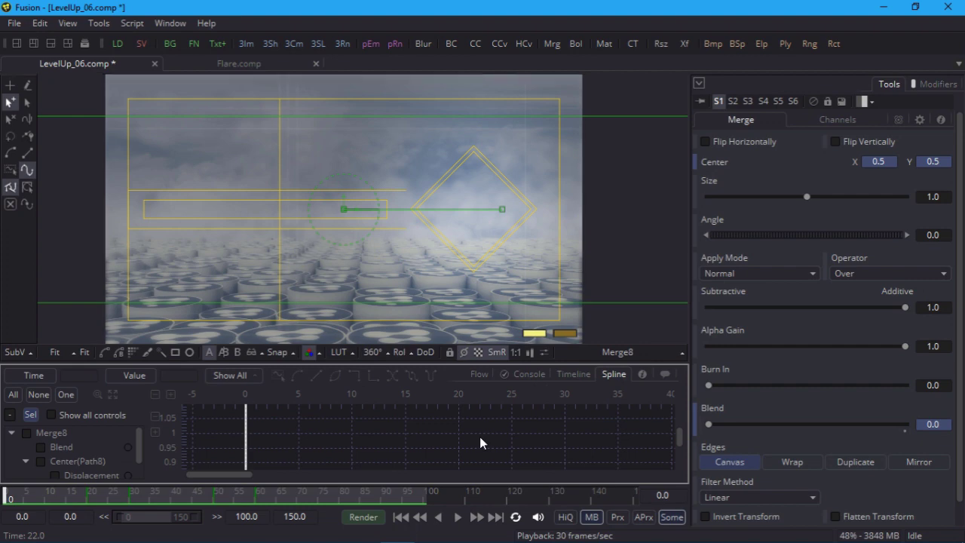
In the maximized Spline editor, smooth the Blend and sweep keyframes so they ease in and out.
{"action": "key", "text": "F4"}
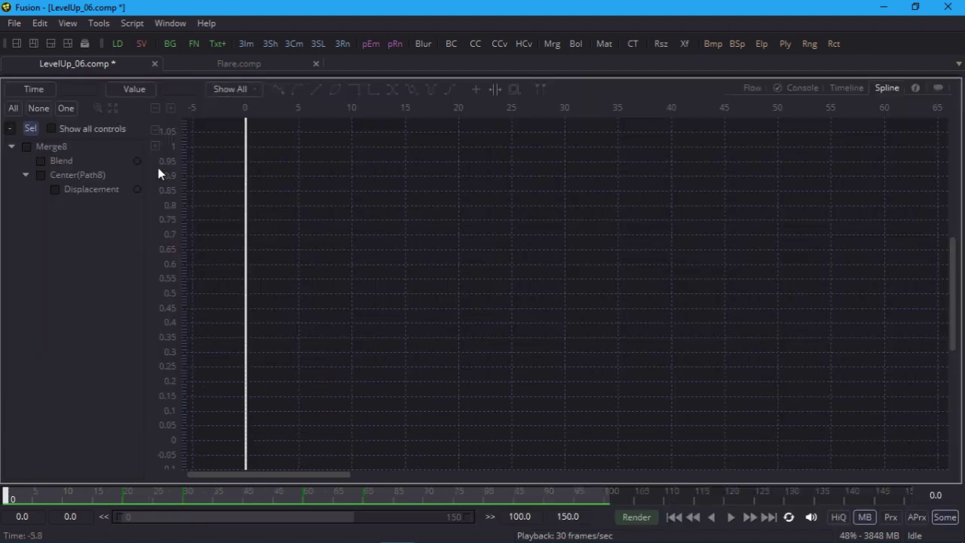
{"action": "left_click", "coordinate": [13, 109]}
{"action": "left_click_drag", "start_coordinate": [899, 216], "coordinate": [858, 166]}
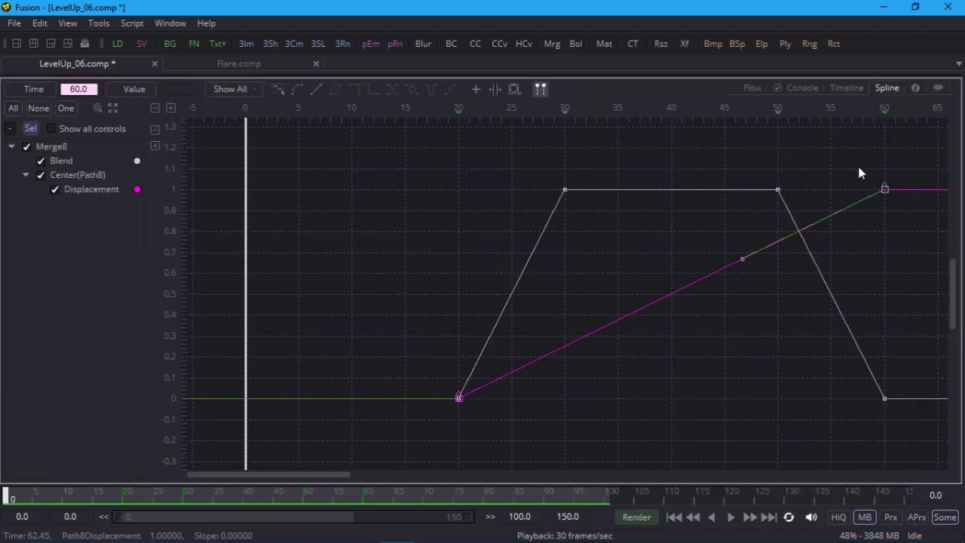
{"action": "key", "text": "s"}
{"action": "left_click_drag", "start_coordinate": [465, 395], "coordinate": [555, 258]}
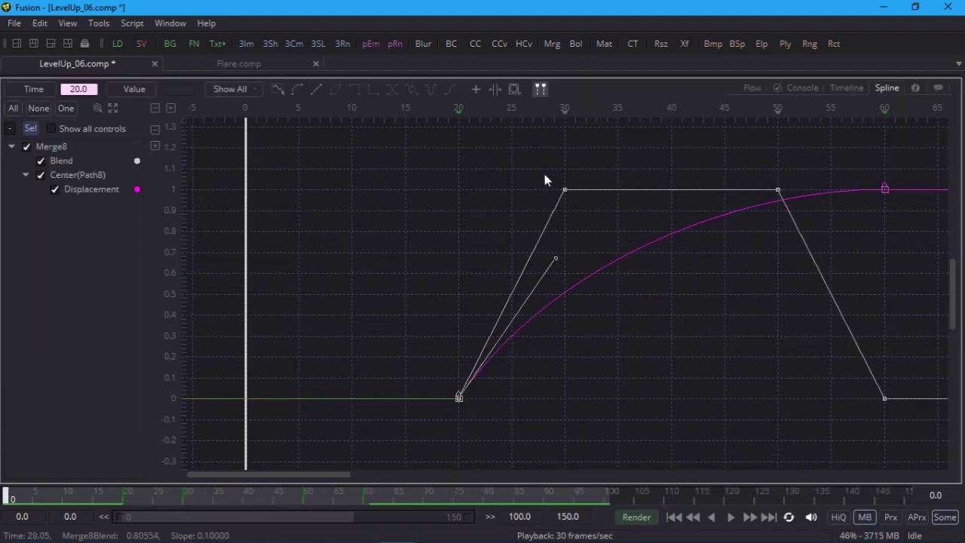
{"action": "left_click_drag", "start_coordinate": [540, 165], "coordinate": [792, 198]}
{"action": "key", "text": "s"}
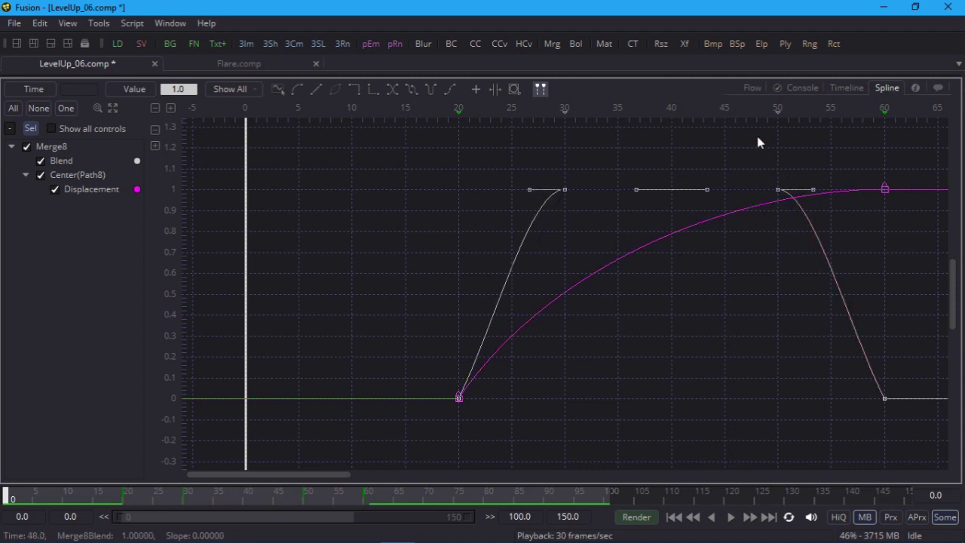
Preview the eased flare animation, then rewind to the first frame.
{"action": "key", "text": "F4"}
{"action": "left_click", "coordinate": [458, 516]}
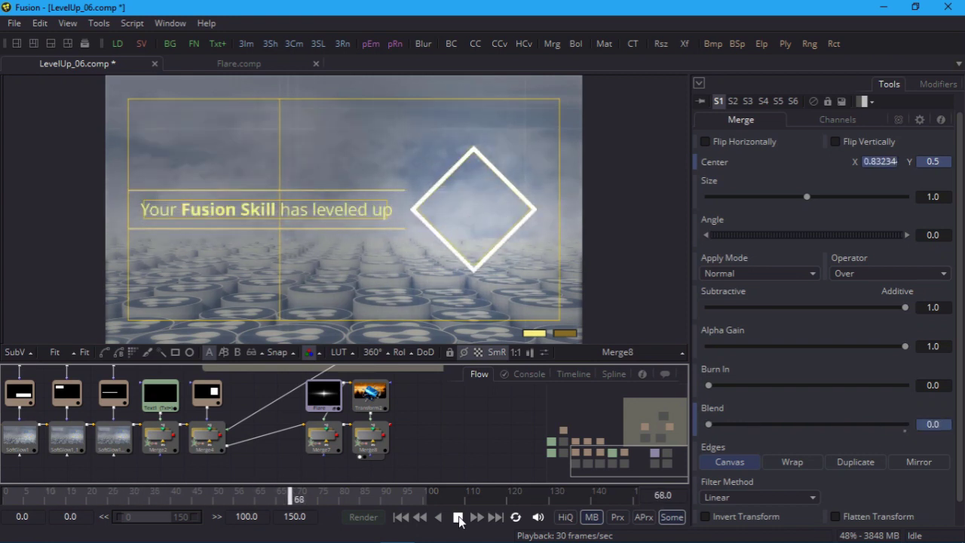
{"action": "left_click", "coordinate": [458, 517]}
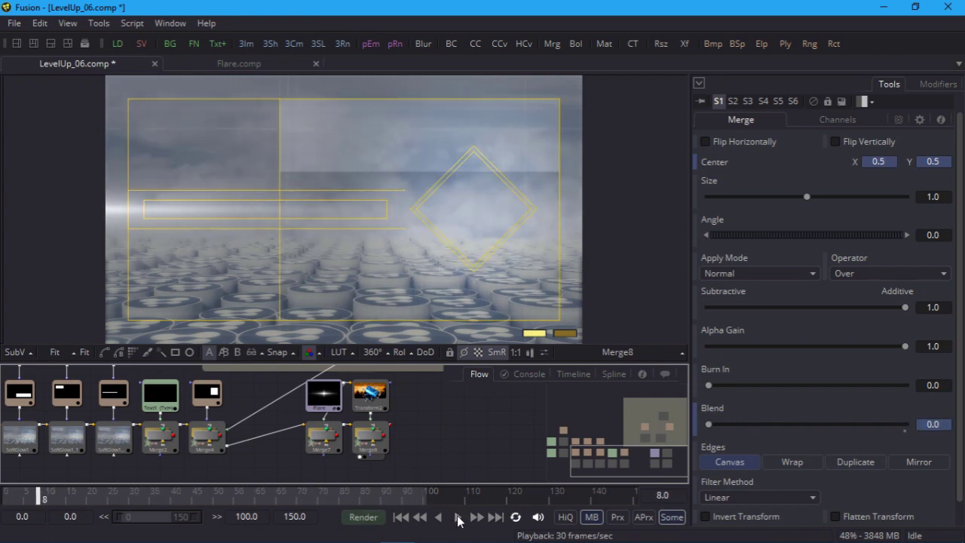
{"action": "left_click", "coordinate": [404, 517]}
{"action": "left_click", "coordinate": [14, 23]}
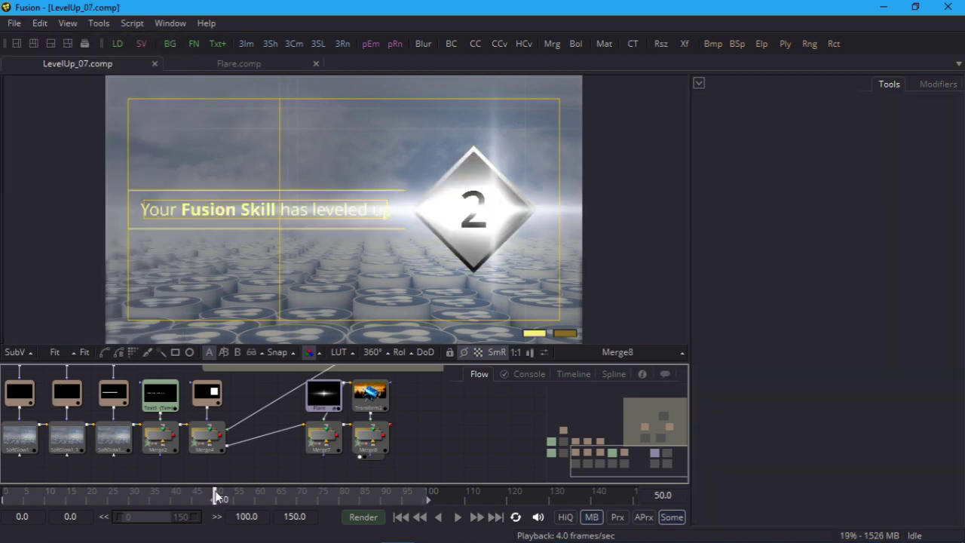
Scrub frames 50 to 69, return to frame 50, and merge Transform2 after Merge8 as Merge9.
{"action": "left_click_drag", "start_coordinate": [217, 493], "coordinate": [386, 497]}
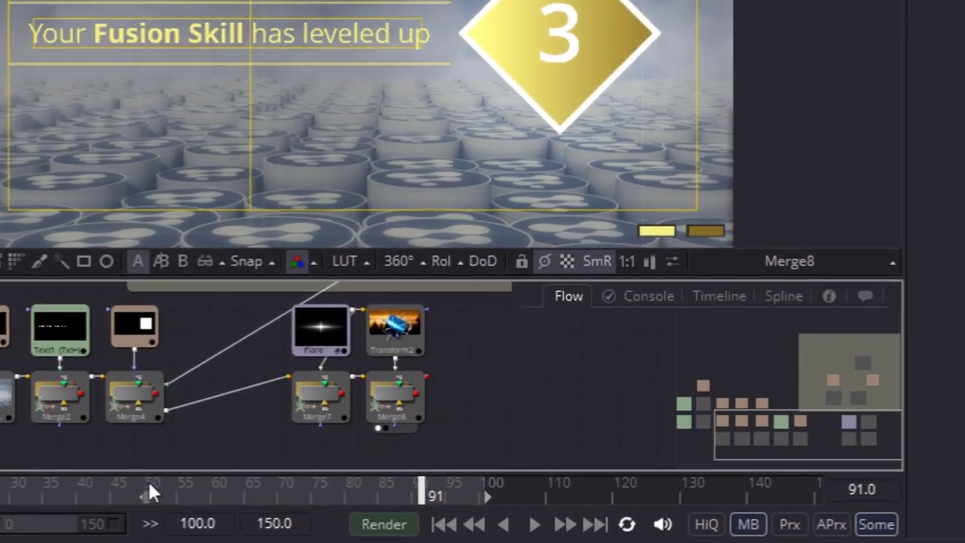
{"action": "left_click", "coordinate": [219, 496]}
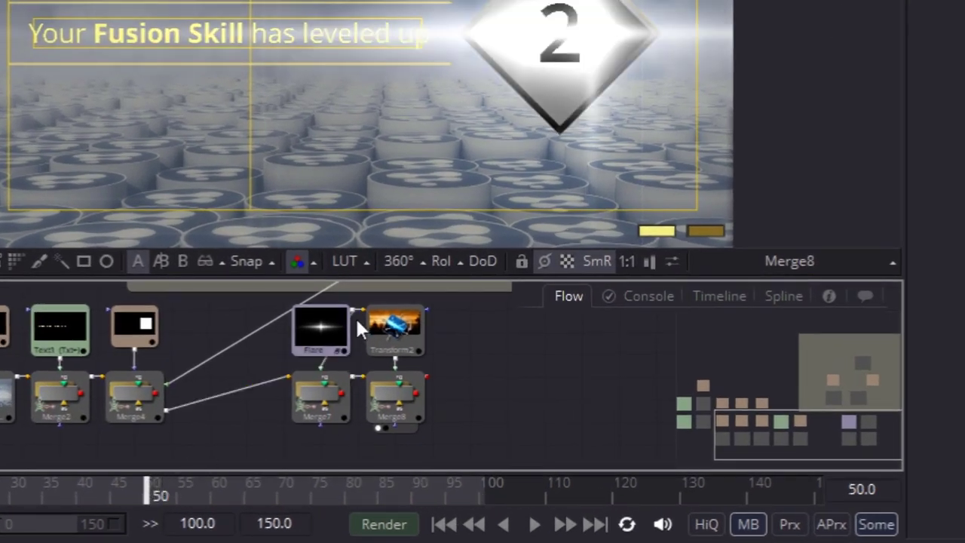
{"action": "left_click_drag", "start_coordinate": [410, 312], "coordinate": [538, 172]}
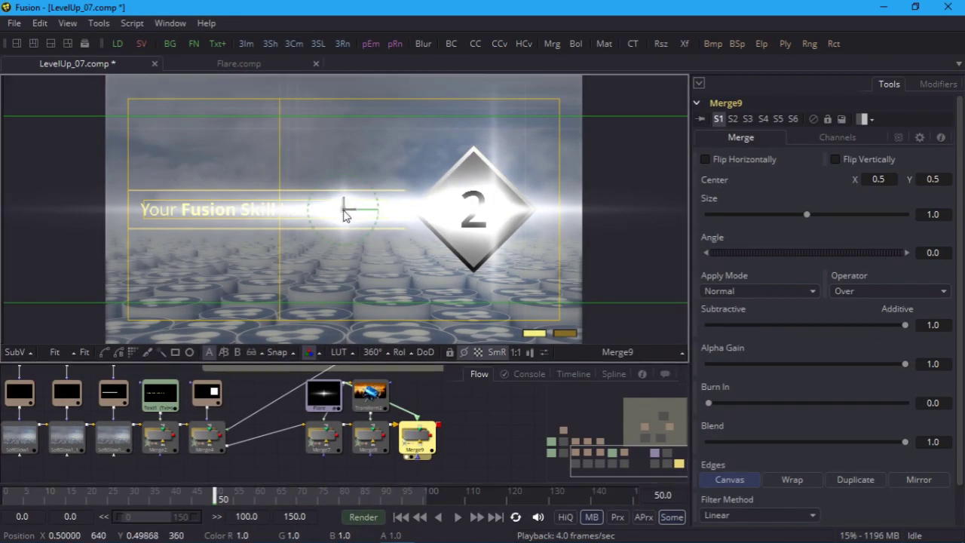
Keyframe Merge9's Center on the diamond's top corner at frame 50 and bottom corner at frame 70.
{"action": "left_click_drag", "start_coordinate": [352, 33], "coordinate": [559, 0]}
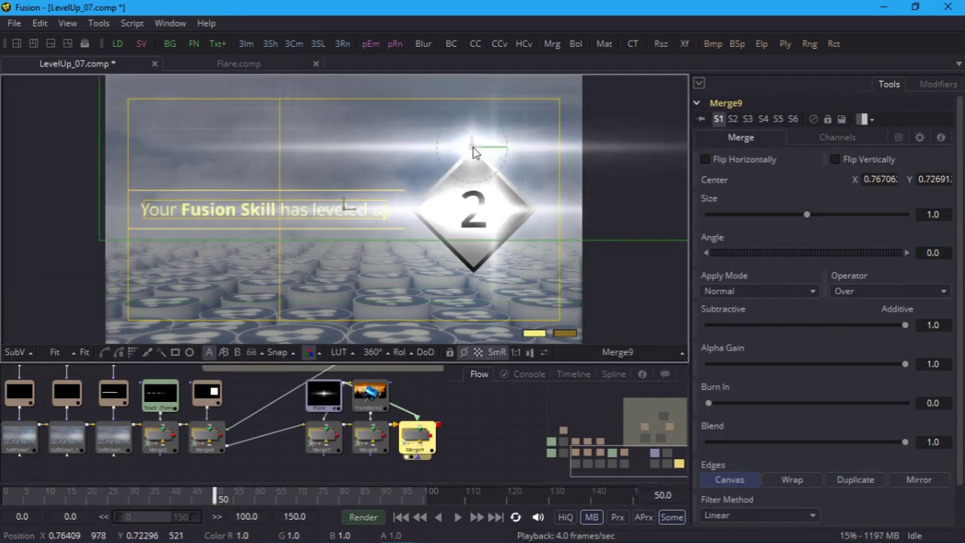
{"action": "left_click_drag", "start_coordinate": [473, 153], "coordinate": [474, 148]}
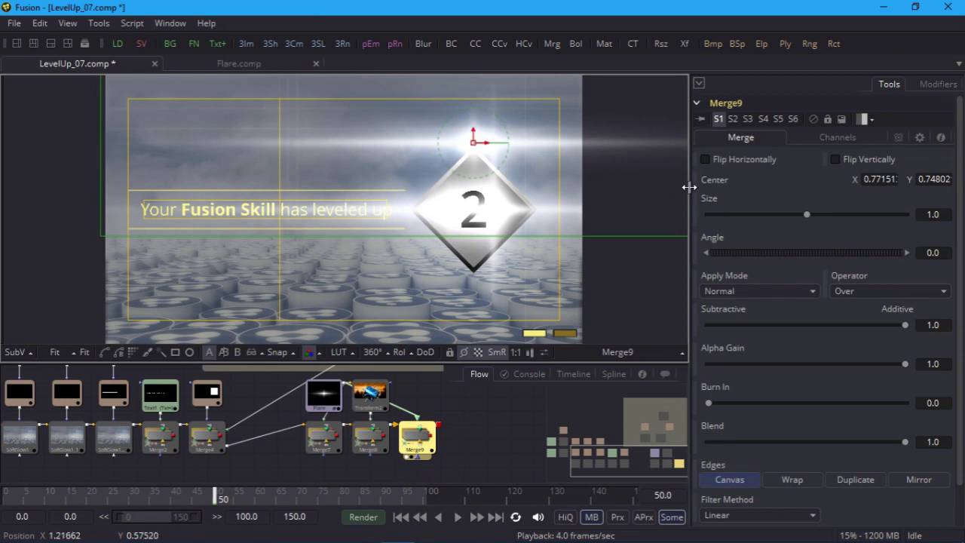
{"action": "left_click", "coordinate": [695, 179]}
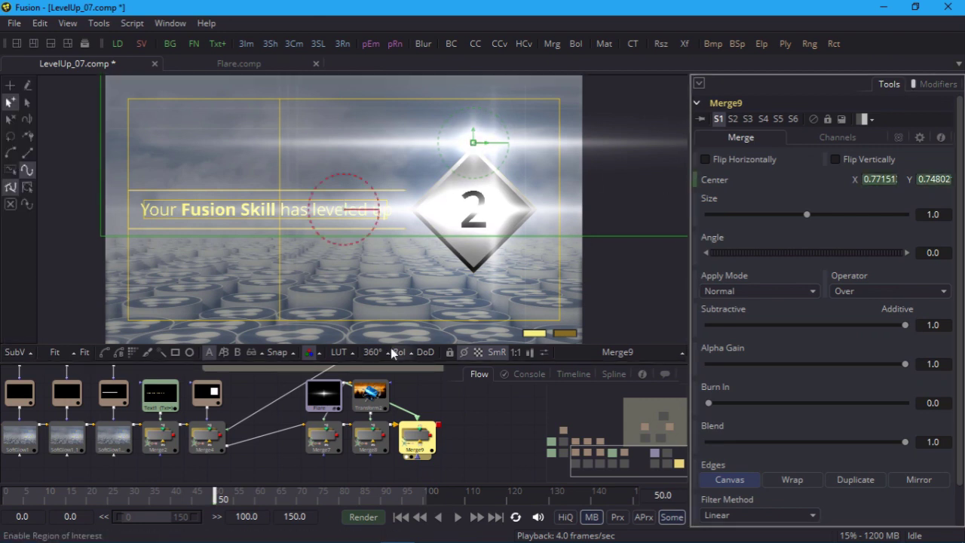
{"action": "left_click", "coordinate": [300, 497]}
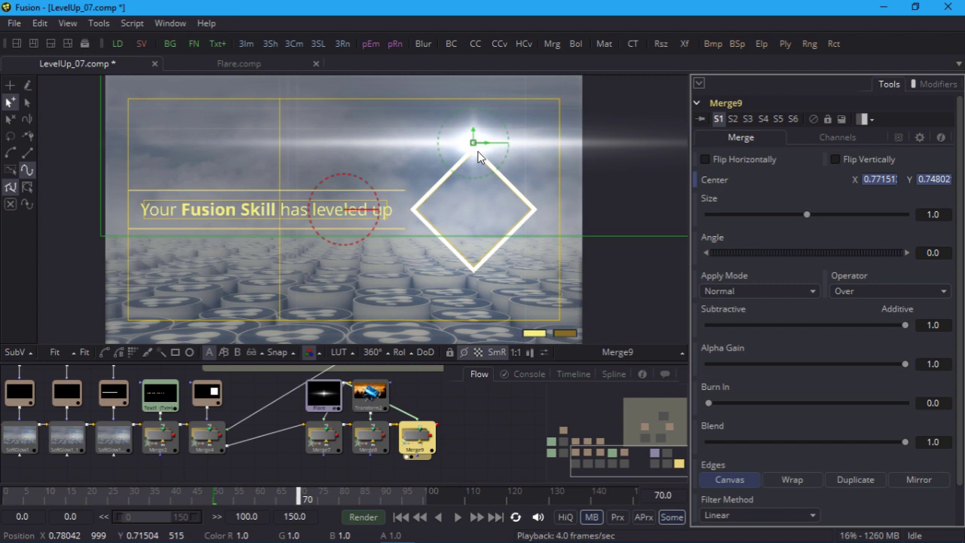
{"action": "left_click_drag", "start_coordinate": [473, 142], "coordinate": [473, 273]}
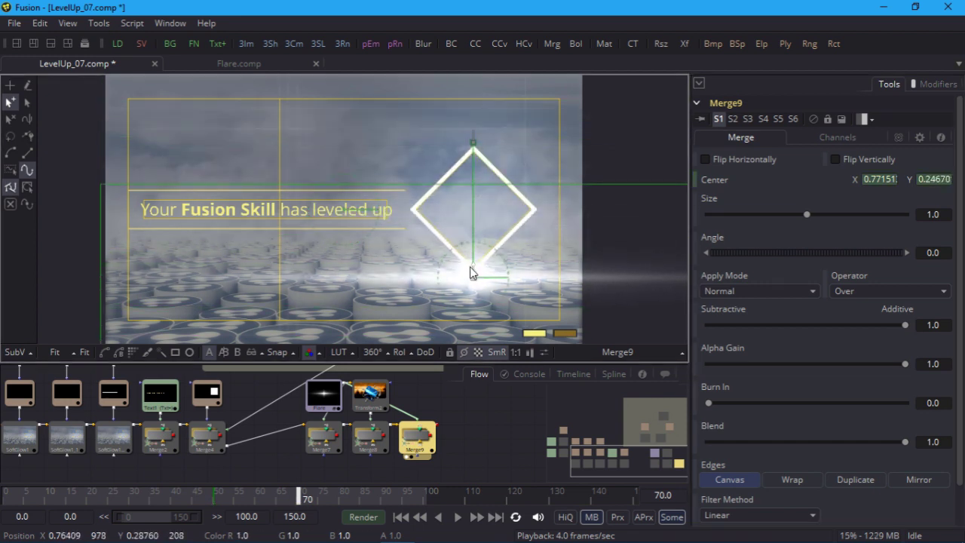
Set Merge9's Blend to 0 at frame 50 and 1.0 at frame 60, then move to frame 70.
{"action": "left_click", "coordinate": [216, 494]}
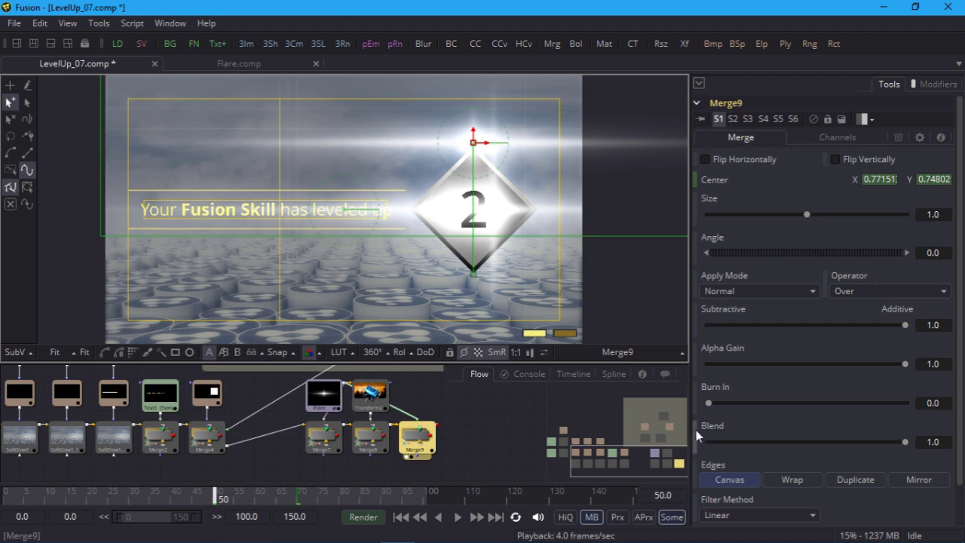
{"action": "left_click_drag", "start_coordinate": [905, 442], "coordinate": [644, 460]}
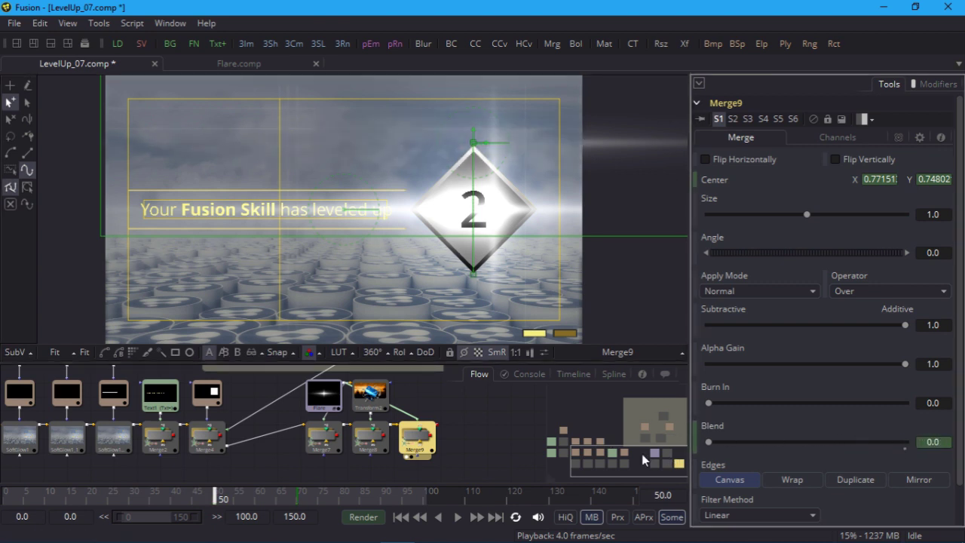
{"action": "left_click", "coordinate": [258, 496]}
{"action": "left_click_drag", "start_coordinate": [708, 443], "coordinate": [619, 458]}
{"action": "left_click", "coordinate": [299, 498]}
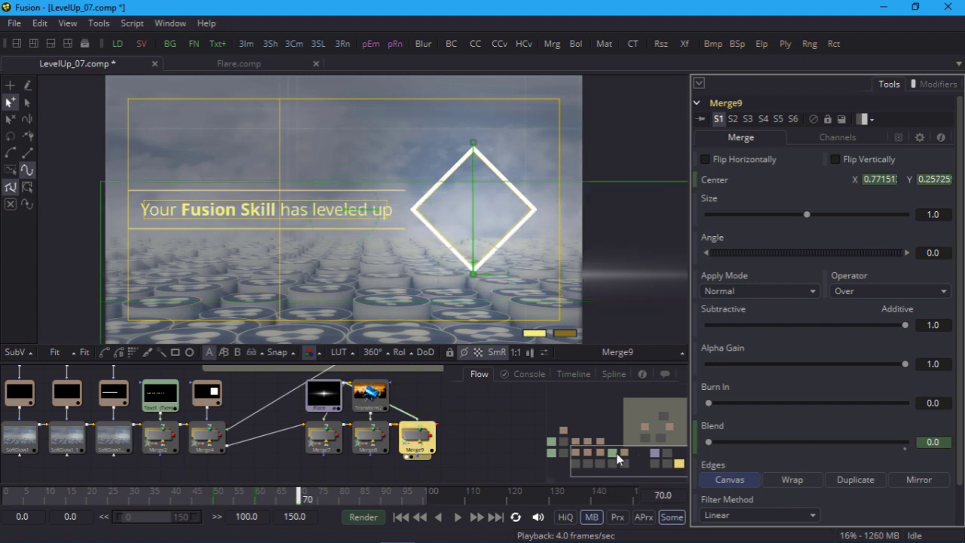
Set the render start to frame 50, play the badge animation, and rewind to frame 50.
{"action": "left_click", "coordinate": [68, 516]}
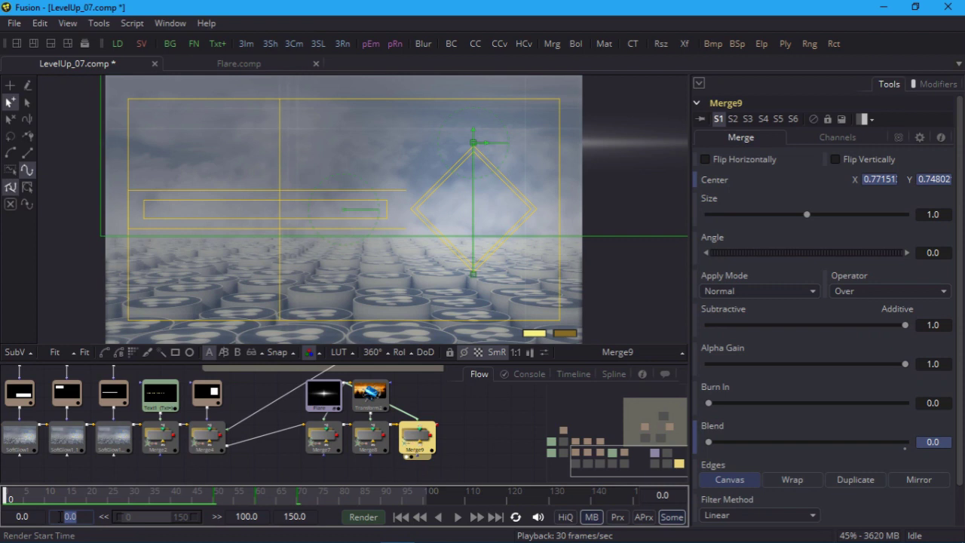
{"action": "key", "text": "Return"}
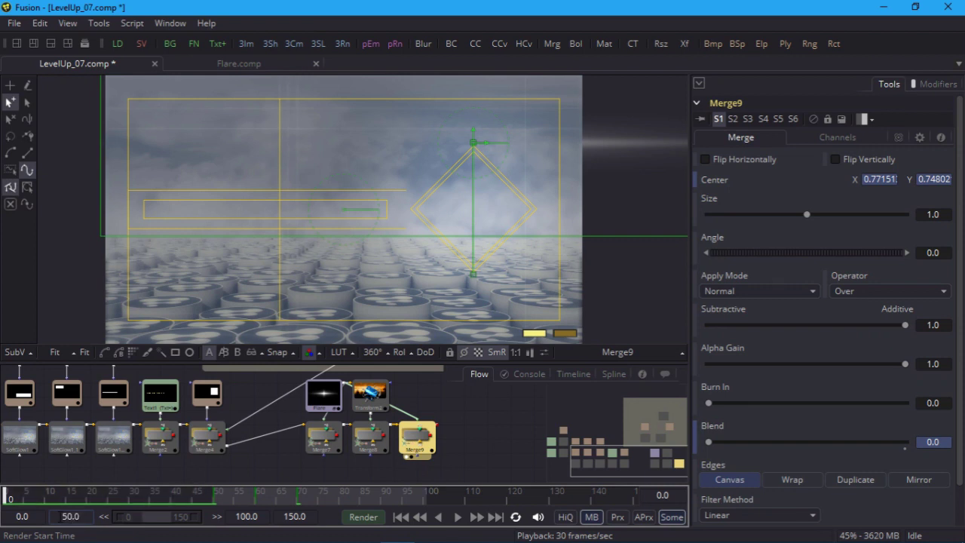
{"action": "left_click", "coordinate": [457, 516]}
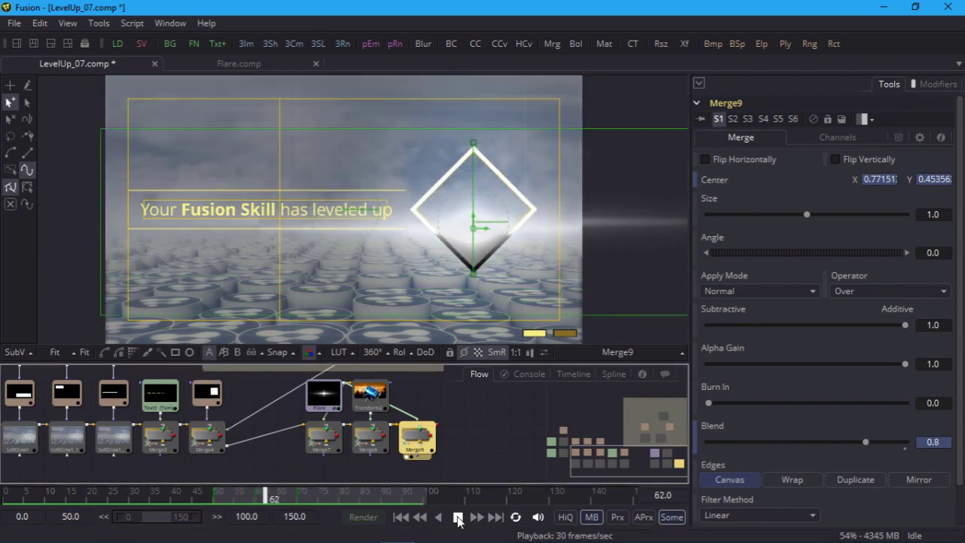
{"action": "left_click", "coordinate": [400, 517]}
Smooth Merge9's Blend peak at frame 60 and steepen its rise from 50 and fall to 70.
{"action": "left_click", "coordinate": [614, 374]}
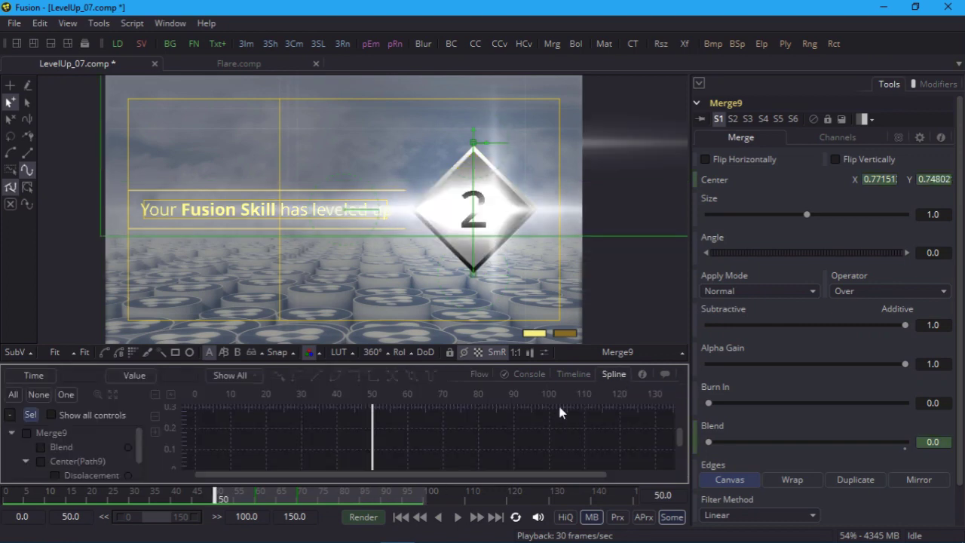
{"action": "key", "text": "F4"}
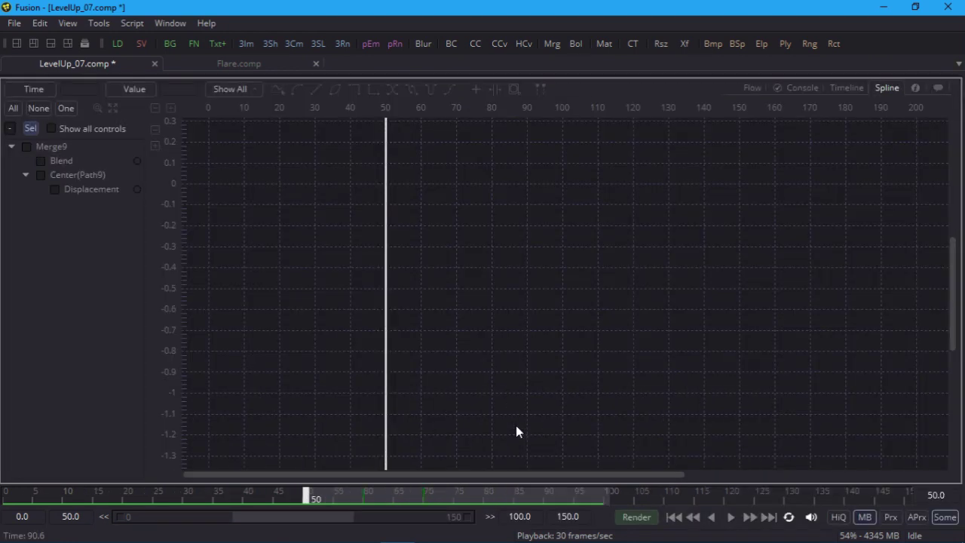
{"action": "left_click", "coordinate": [42, 161]}
{"action": "left_click", "coordinate": [514, 89]}
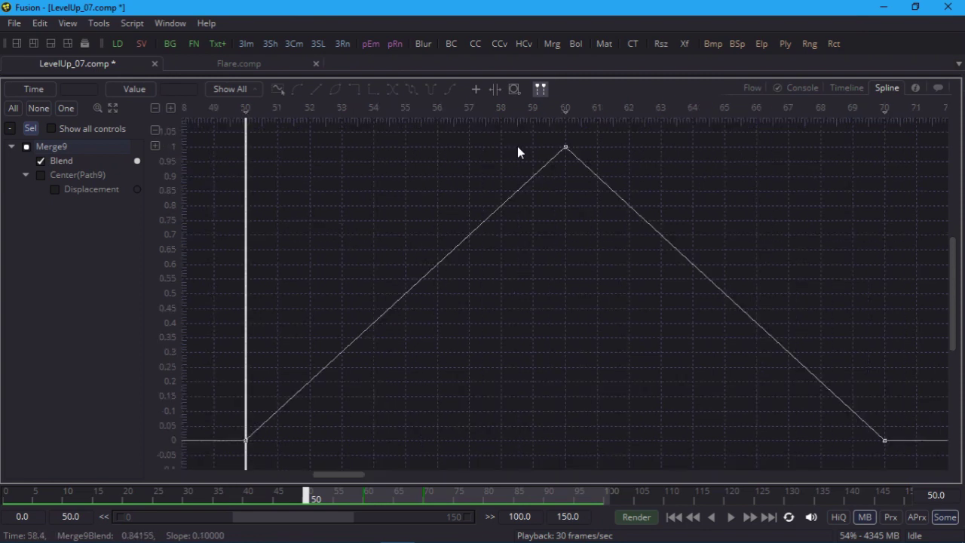
{"action": "left_click_drag", "start_coordinate": [517, 147], "coordinate": [598, 174]}
{"action": "key", "text": "shift+s"}
{"action": "left_click_drag", "start_coordinate": [350, 344], "coordinate": [276, 246]}
{"action": "left_click_drag", "start_coordinate": [781, 343], "coordinate": [837, 242]}
Back in the node graph, play the finished flare animation and return to frame 50.
{"action": "key", "text": "F4"}
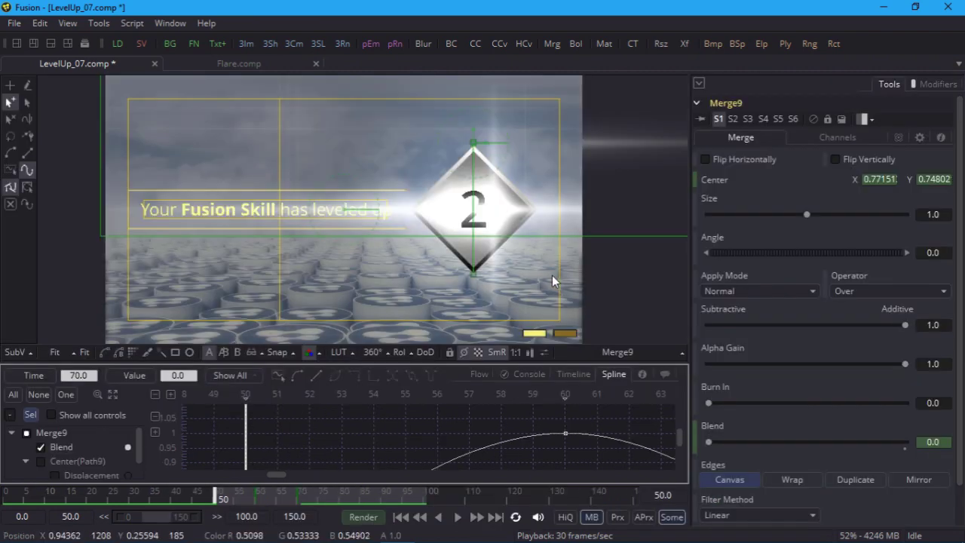
{"action": "left_click", "coordinate": [480, 374]}
{"action": "left_click", "coordinate": [471, 429]}
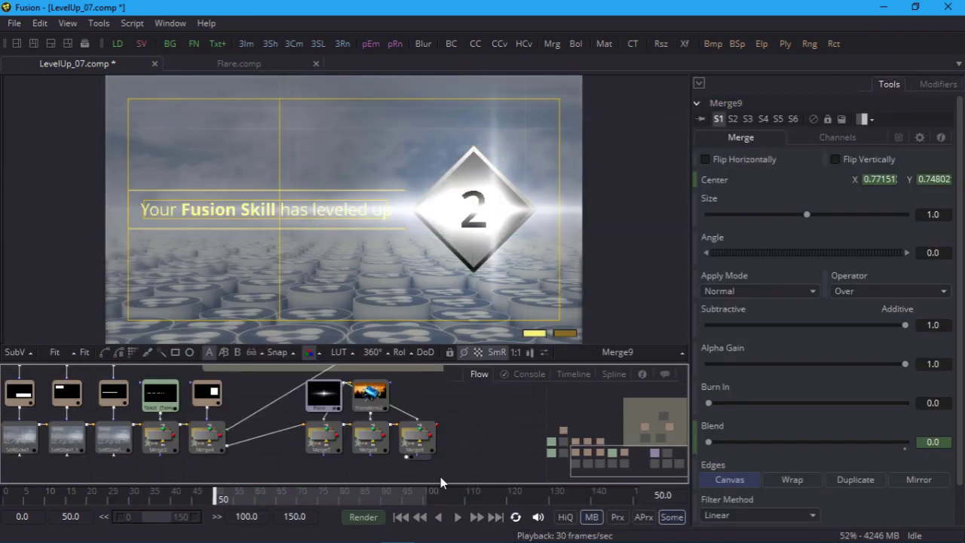
{"action": "left_click", "coordinate": [457, 517]}
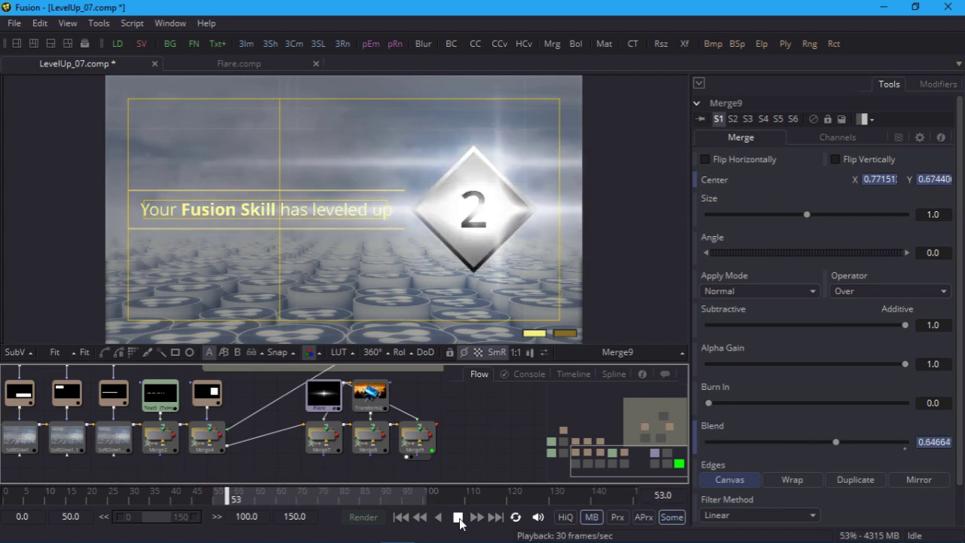
{"action": "left_click", "coordinate": [458, 519]}
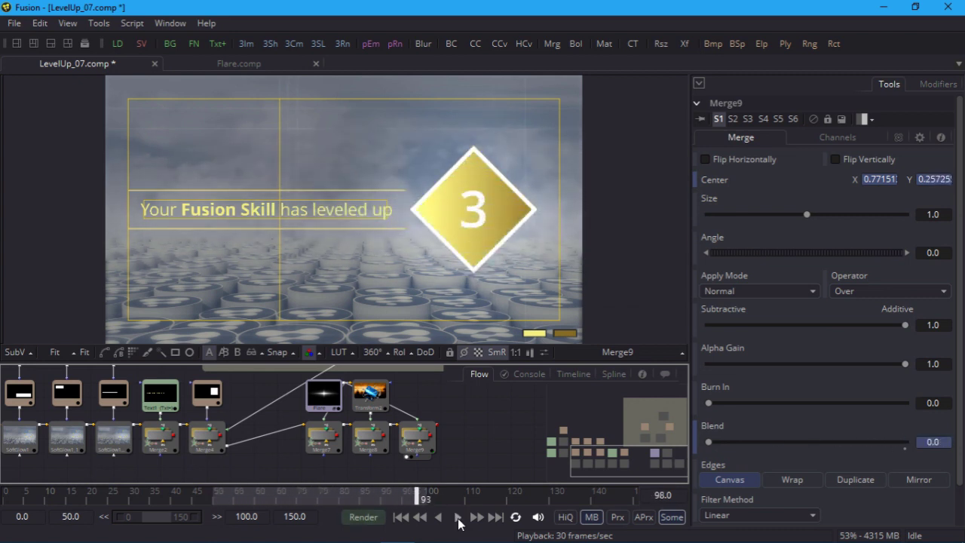
{"action": "left_click", "coordinate": [405, 520]}
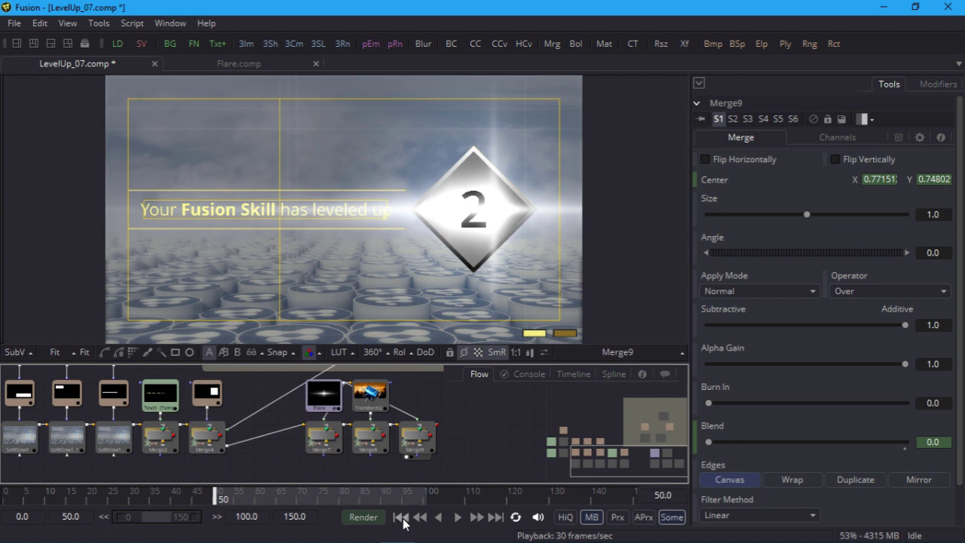
Copy and paste Merge9 as Merge9_1 and wire the Flare into its foreground.
{"action": "left_click", "coordinate": [419, 442]}
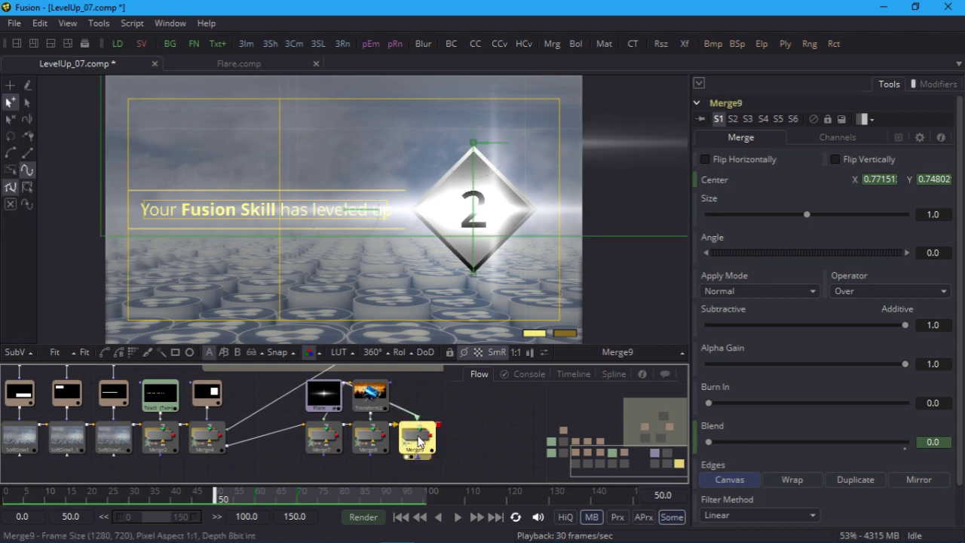
{"action": "key", "text": "ctrl+c"}
{"action": "key", "text": "ctrl+v"}
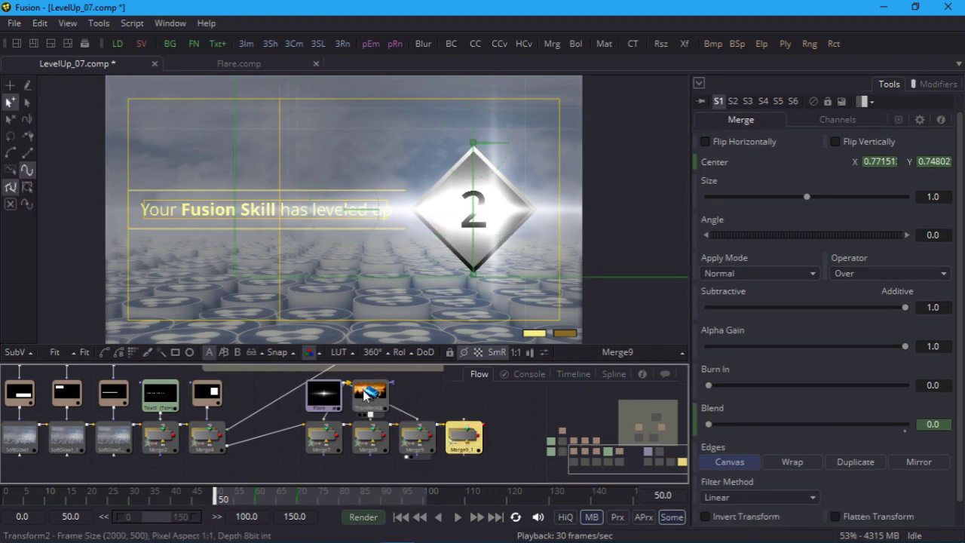
{"action": "left_click_drag", "start_coordinate": [346, 387], "coordinate": [486, 281]}
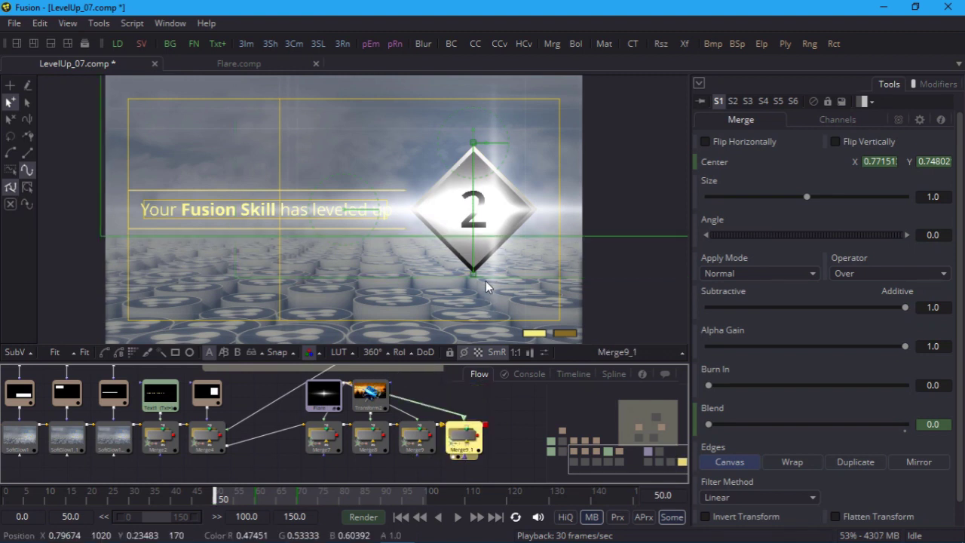
Check Merge9_1's keyframes in the Timeline with the Sel filter, then play back the flares.
{"action": "left_click", "coordinate": [567, 373]}
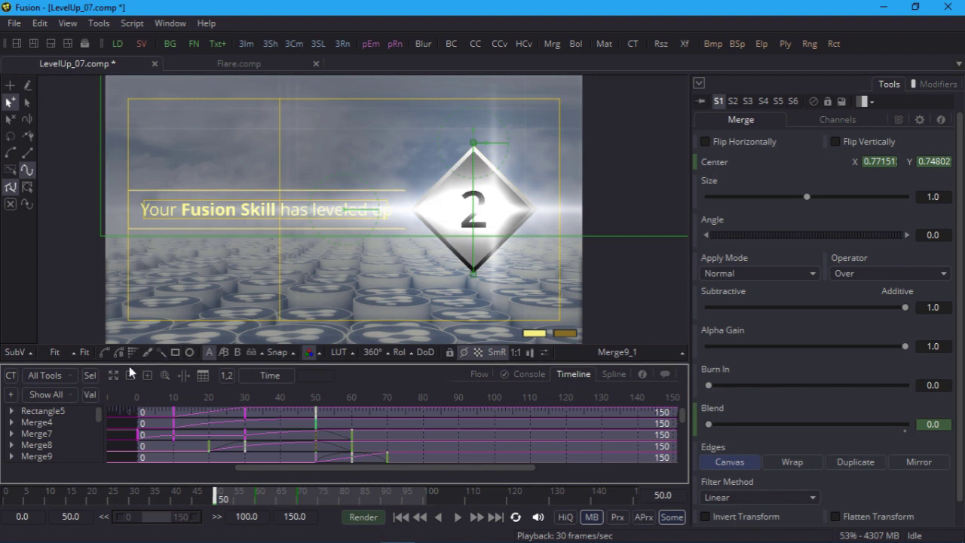
{"action": "left_click", "coordinate": [89, 376]}
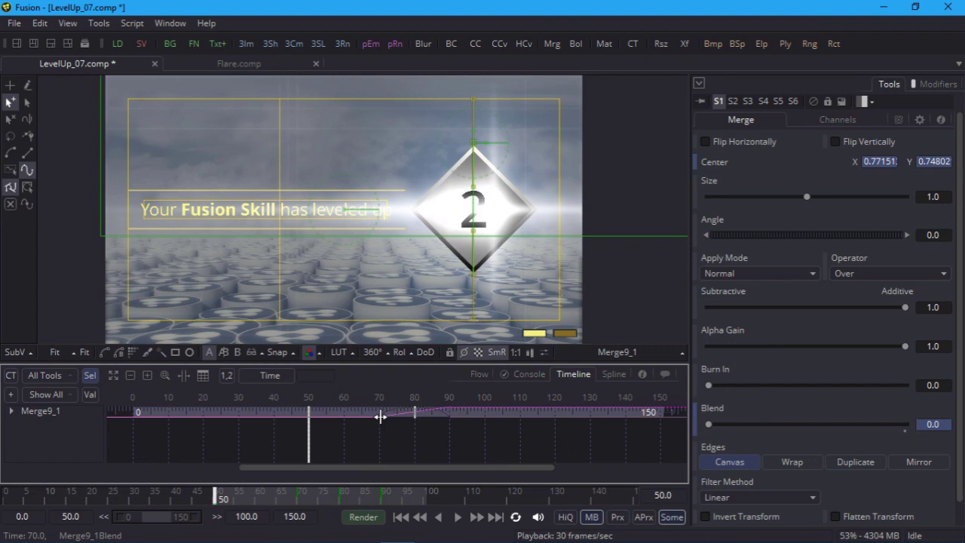
{"action": "left_click", "coordinate": [480, 374]}
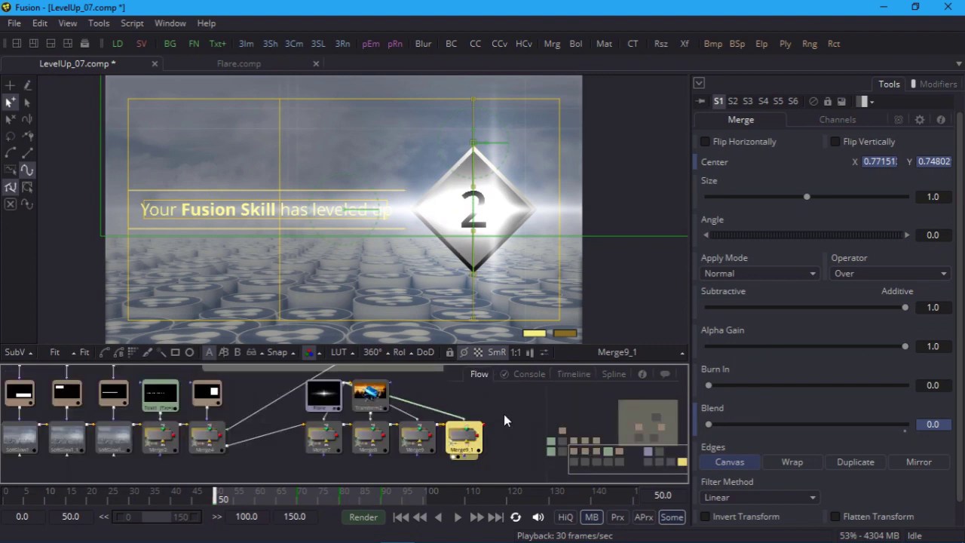
{"action": "left_click", "coordinate": [458, 517]}
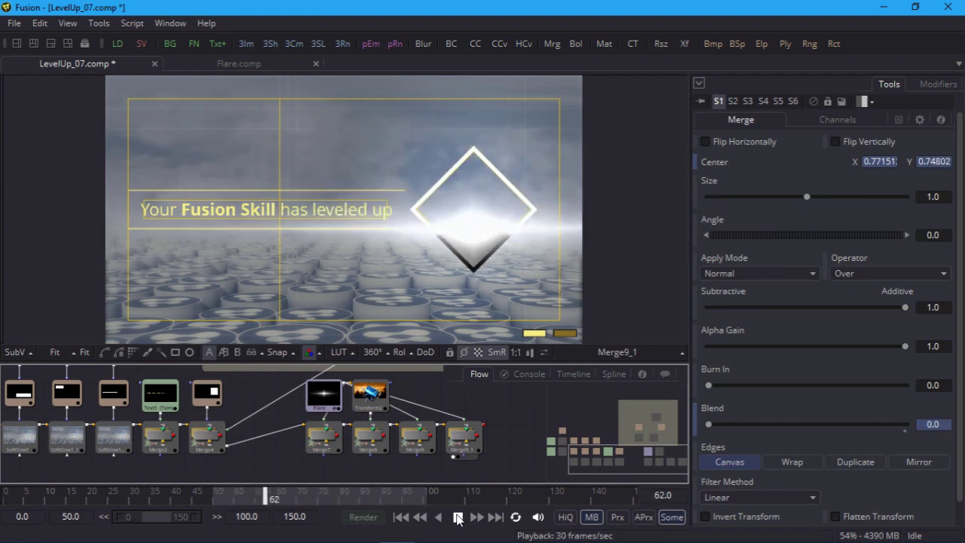
{"action": "left_click", "coordinate": [457, 517]}
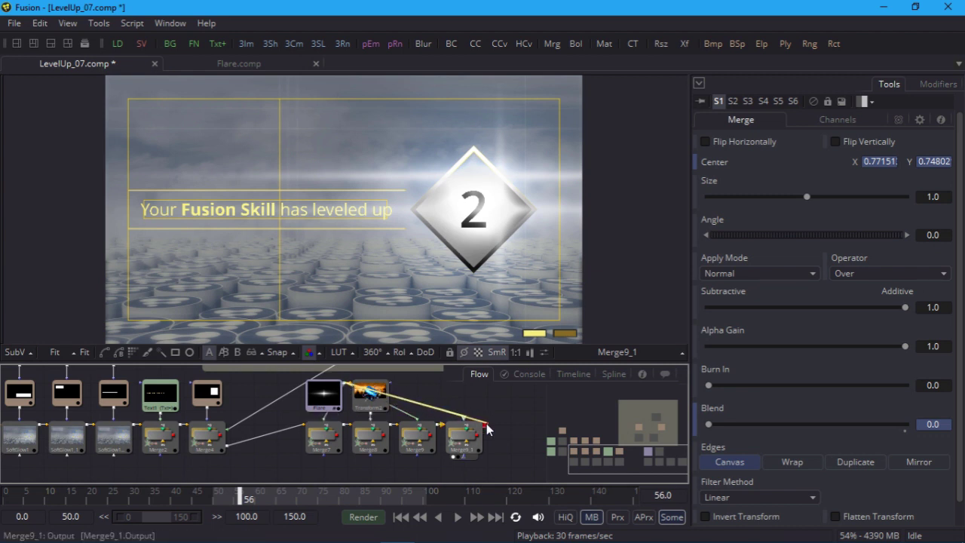
Merge the Flare after Merge9_1 as Merge10 on the diamond, fading Blend 0→1→0 at frames 70, 90, 150.
{"action": "left_click_drag", "start_coordinate": [486, 428], "coordinate": [487, 430]}
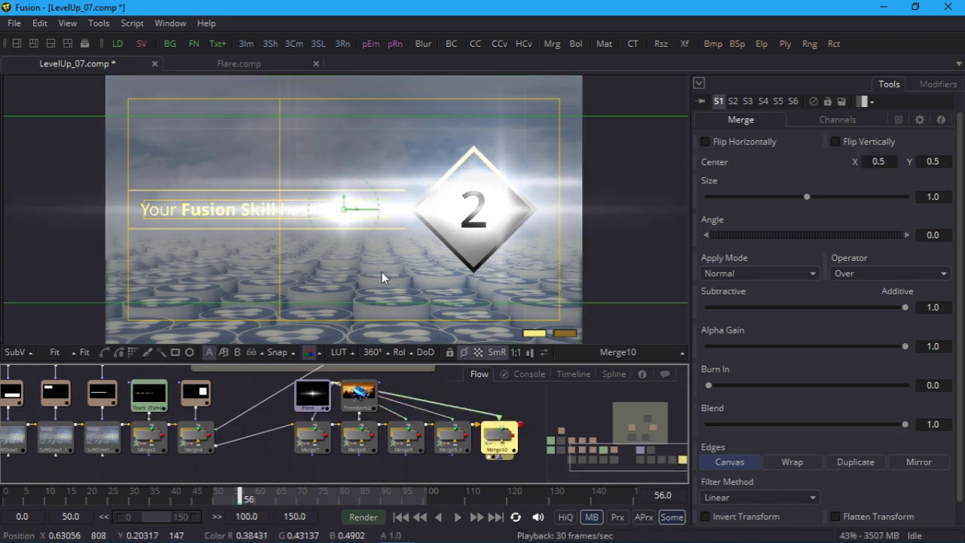
{"action": "left_click_drag", "start_coordinate": [355, 212], "coordinate": [490, 232]}
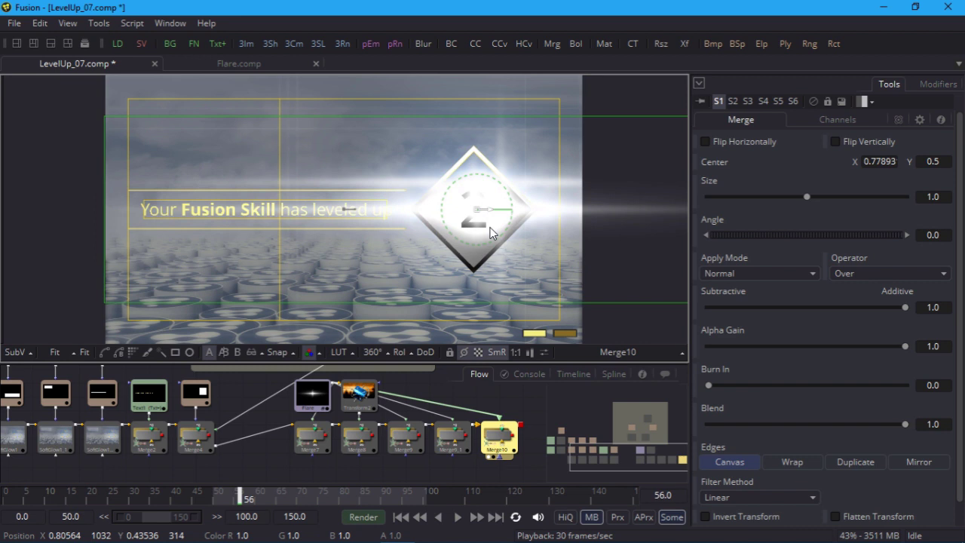
{"action": "left_click", "coordinate": [300, 500]}
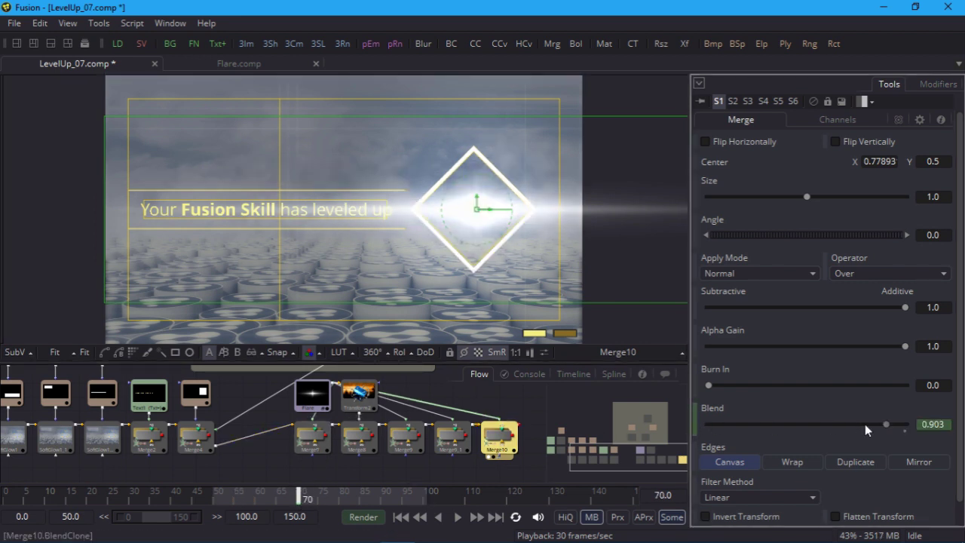
{"action": "left_click_drag", "start_coordinate": [865, 423], "coordinate": [689, 422]}
{"action": "left_click", "coordinate": [382, 499]}
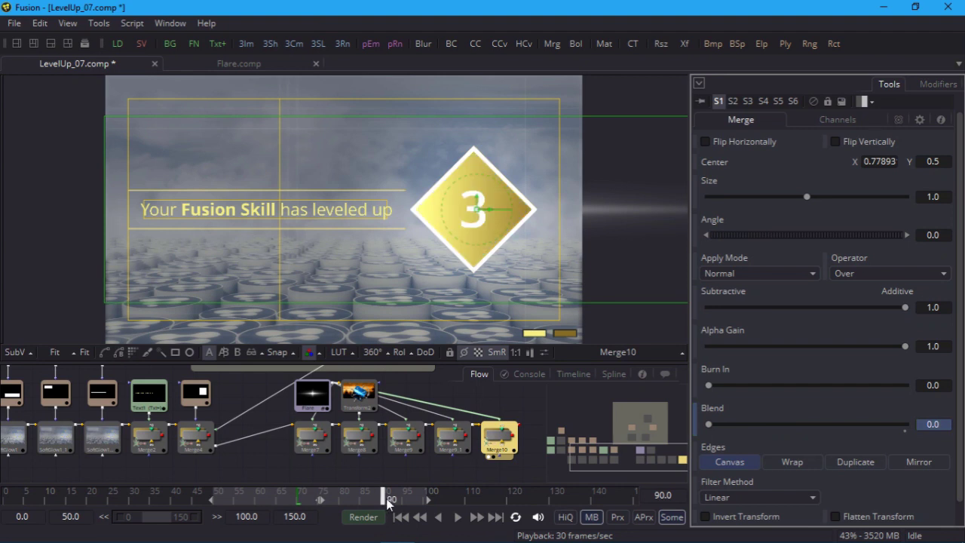
{"action": "left_click_drag", "start_coordinate": [709, 425], "coordinate": [915, 428]}
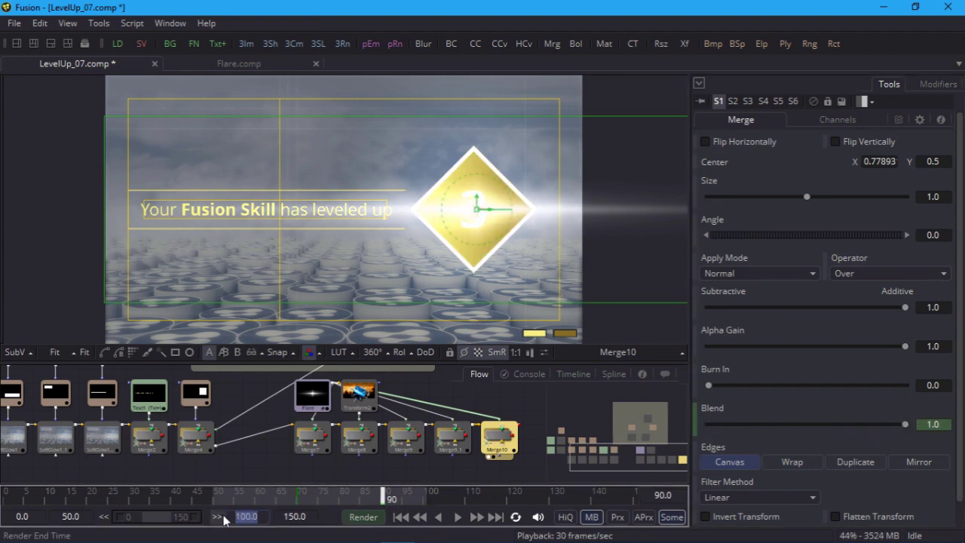
{"action": "key", "text": "Return"}
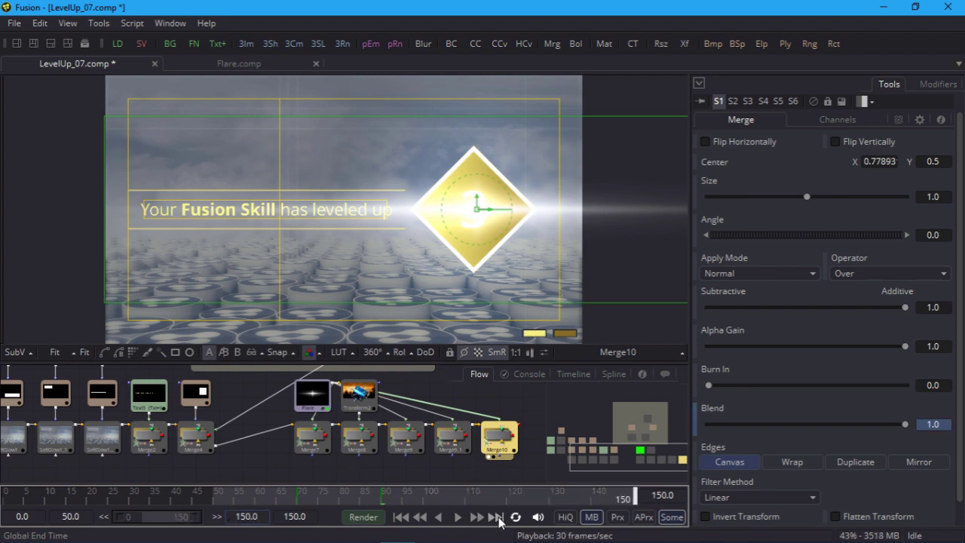
{"action": "left_click_drag", "start_coordinate": [905, 424], "coordinate": [704, 436]}
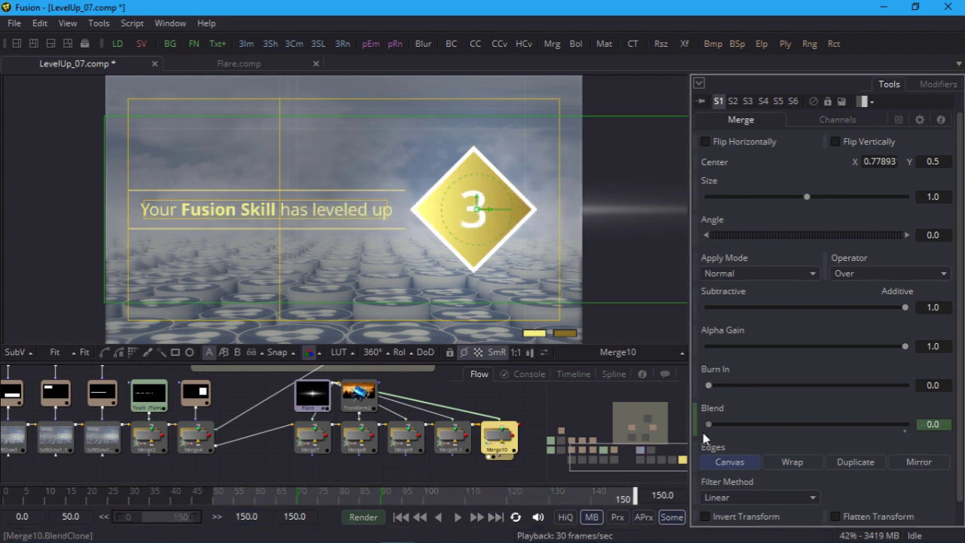
{"action": "left_click", "coordinate": [457, 517]}
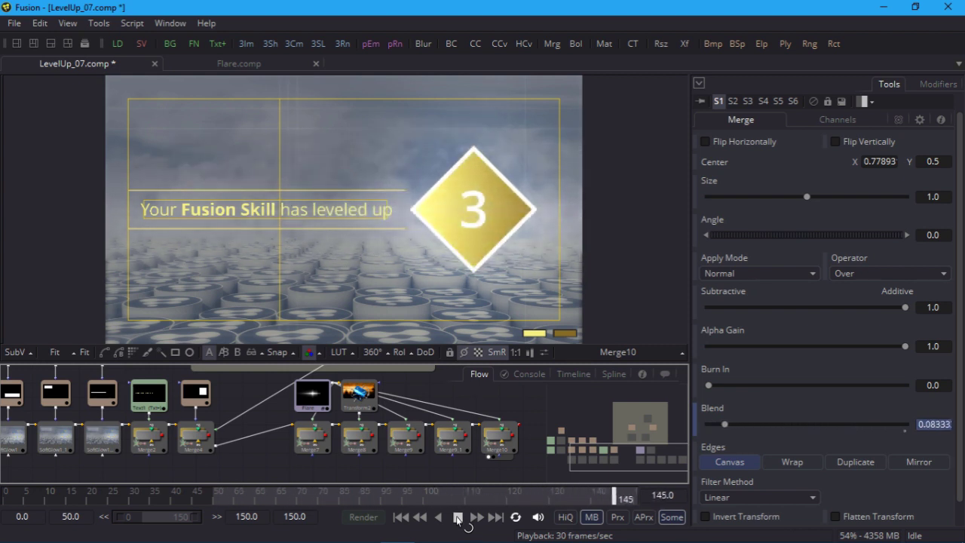
Keyframe Merge10's Size to 1.0 at frame 90 and move to frame 150.
{"action": "left_click", "coordinate": [459, 519]}
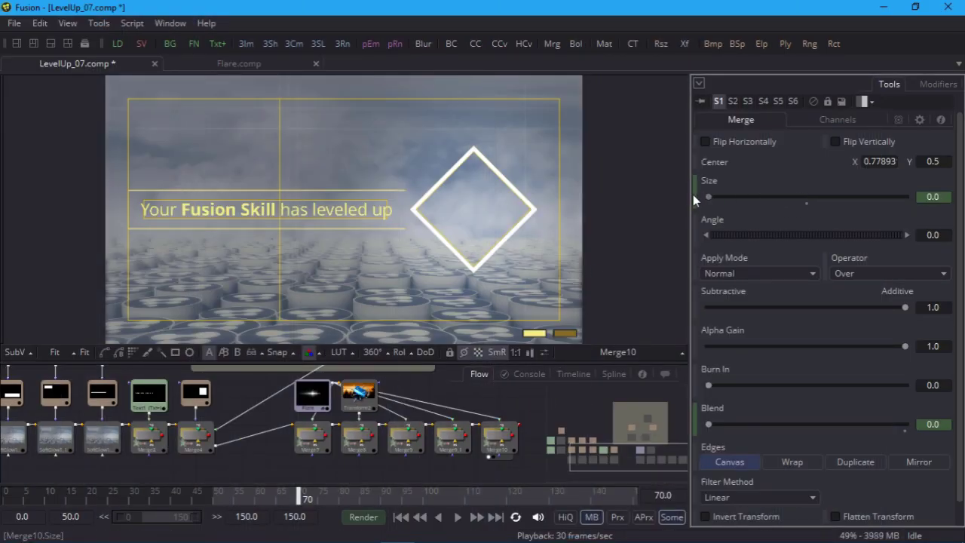
{"action": "left_click", "coordinate": [389, 495]}
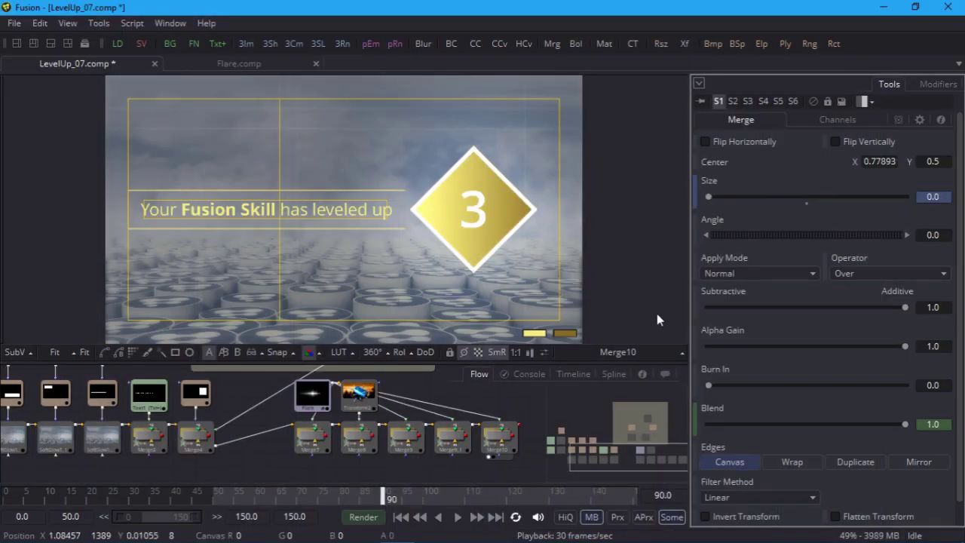
{"action": "left_click", "coordinate": [805, 205]}
{"action": "left_click", "coordinate": [495, 517]}
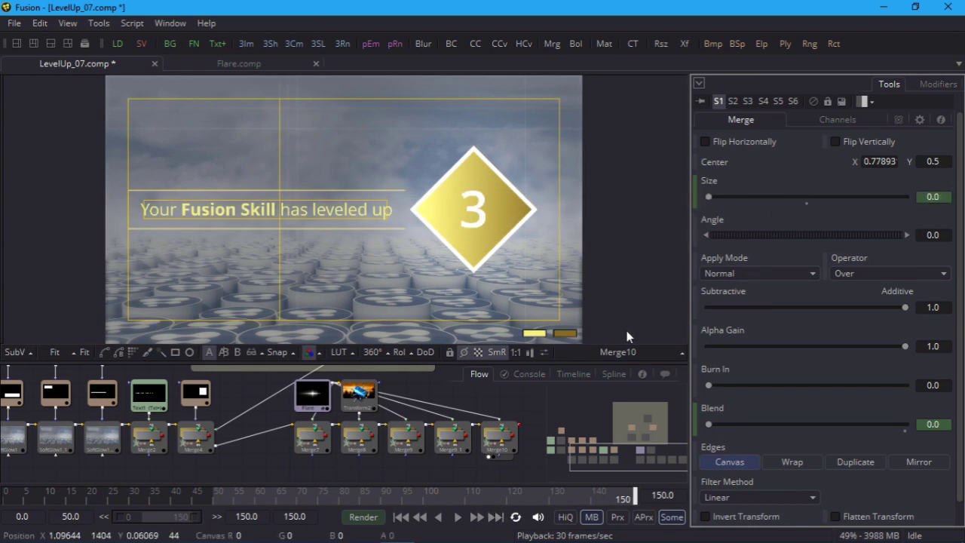
In the maximized Spline editor, smooth Merge10's Blend peak and ease its rise and fade-out.
{"action": "left_click", "coordinate": [613, 374]}
{"action": "key", "text": "F4"}
{"action": "left_click", "coordinate": [26, 146]}
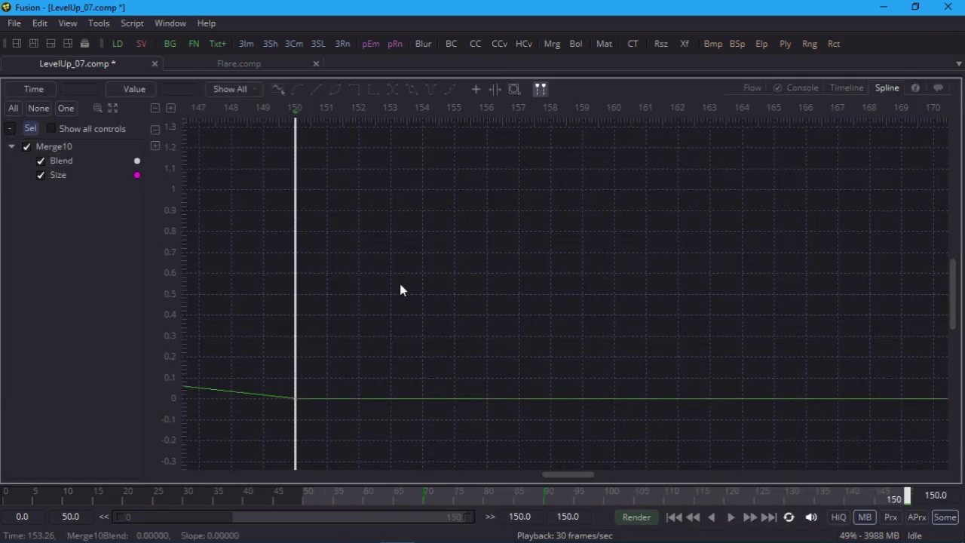
{"action": "left_click", "coordinate": [40, 175]}
{"action": "left_click_drag", "start_coordinate": [381, 131], "coordinate": [426, 159]}
{"action": "key", "text": "s"}
{"action": "left_click_drag", "start_coordinate": [298, 344], "coordinate": [263, 317]}
{"action": "left_click", "coordinate": [883, 439]}
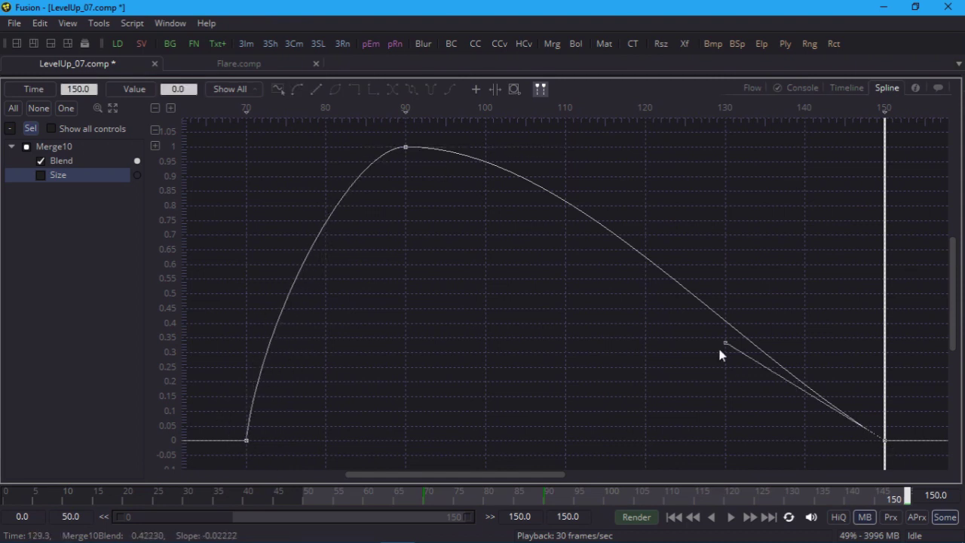
{"action": "left_click_drag", "start_coordinate": [721, 345], "coordinate": [804, 251]}
Smooth the Size curve's peak at frame 90, then play back the eased flare.
{"action": "left_click", "coordinate": [41, 175]}
{"action": "left_click_drag", "start_coordinate": [381, 130], "coordinate": [446, 166]}
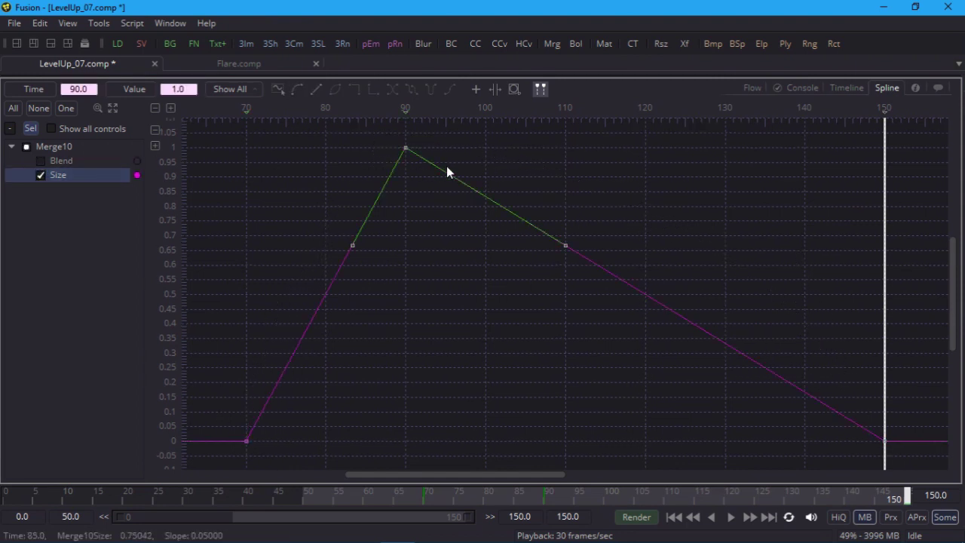
{"action": "key", "text": "s"}
{"action": "left_click_drag", "start_coordinate": [906, 461], "coordinate": [907, 459]}
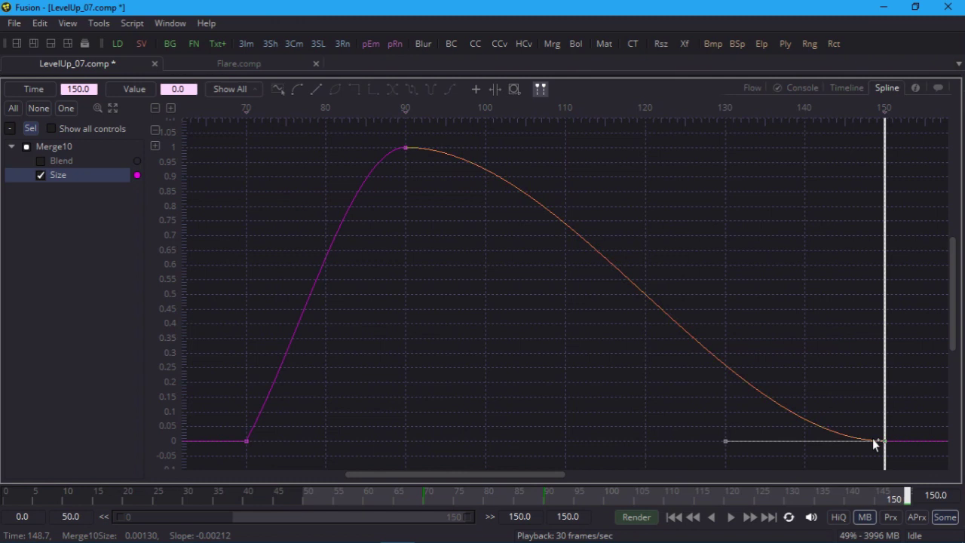
{"action": "key", "text": "F4"}
{"action": "left_click", "coordinate": [458, 517]}
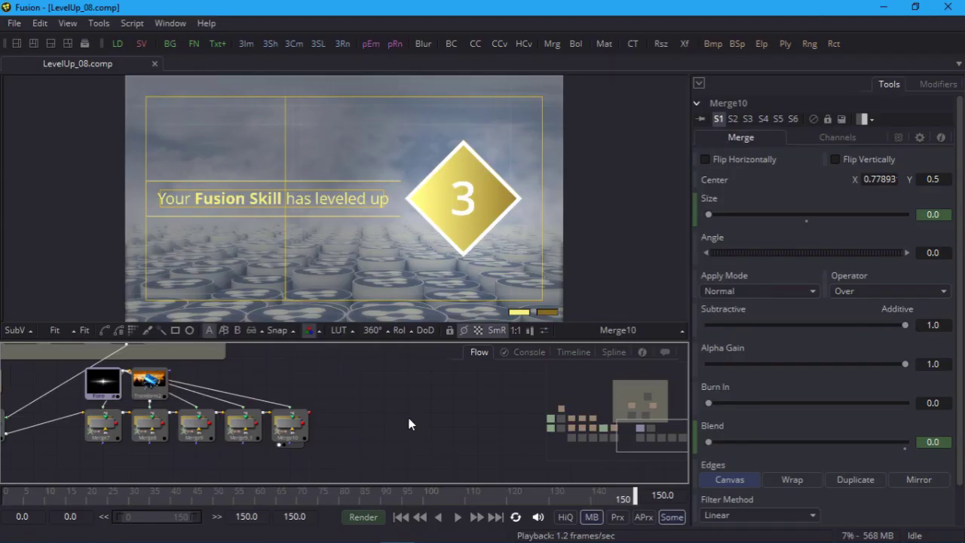
Add Background2 as a repeating linear gradient, End X 0.04, both stops near 0.49 for hard stripes.
{"action": "left_click", "coordinate": [169, 45]}
{"action": "left_click_drag", "start_coordinate": [425, 427], "coordinate": [392, 297]}
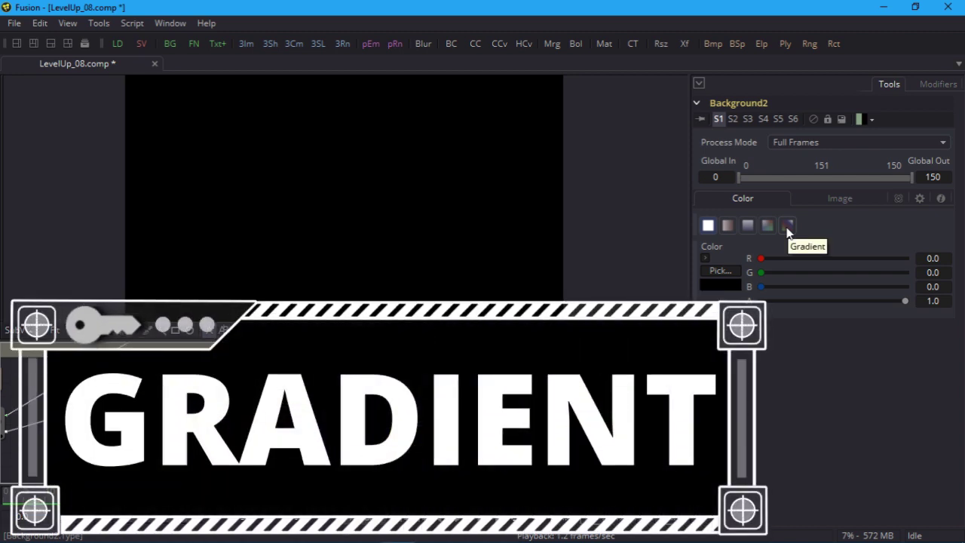
{"action": "left_click", "coordinate": [787, 226]}
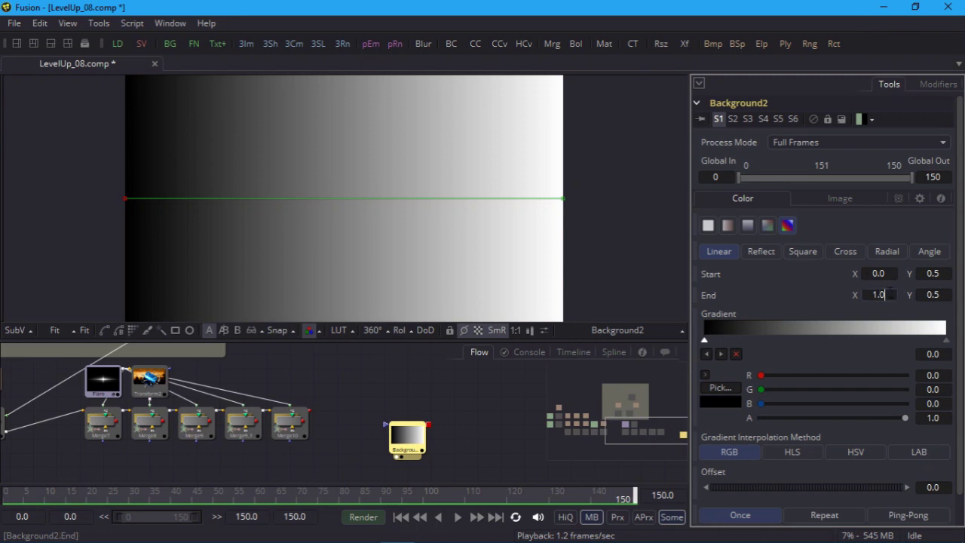
{"action": "type", "text": "0.04"}
{"action": "key", "text": "Tab"}
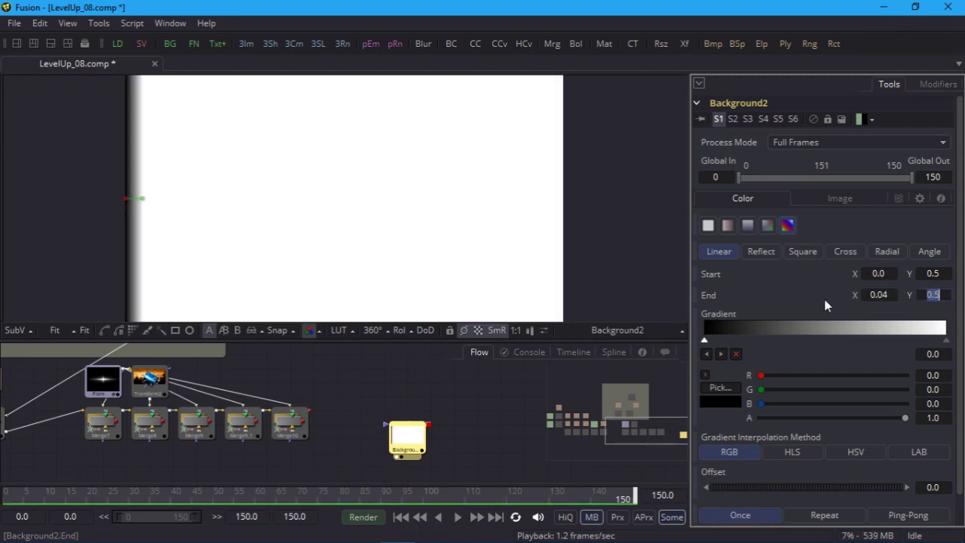
{"action": "left_click", "coordinate": [821, 516]}
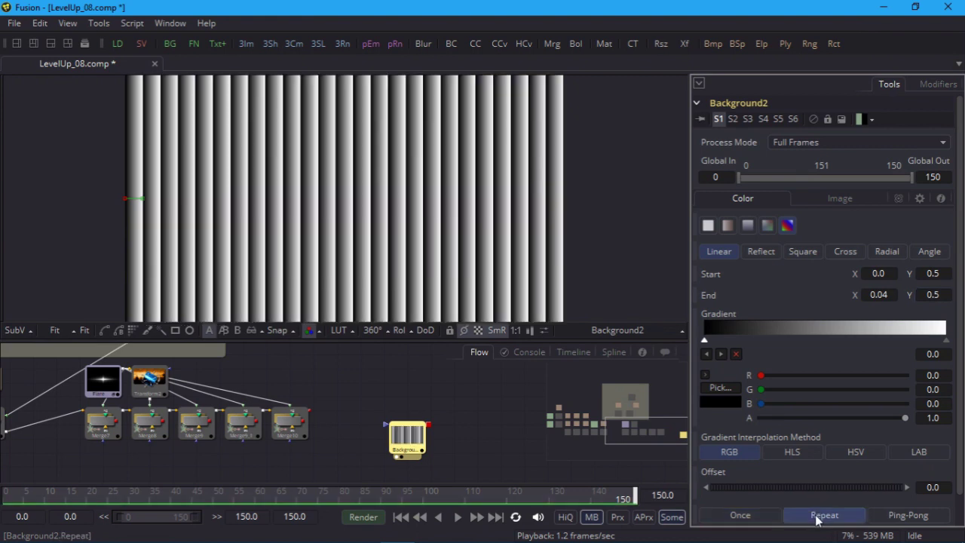
{"action": "left_click_drag", "start_coordinate": [705, 344], "coordinate": [820, 343]}
{"action": "left_click_drag", "start_coordinate": [948, 343], "coordinate": [825, 344]}
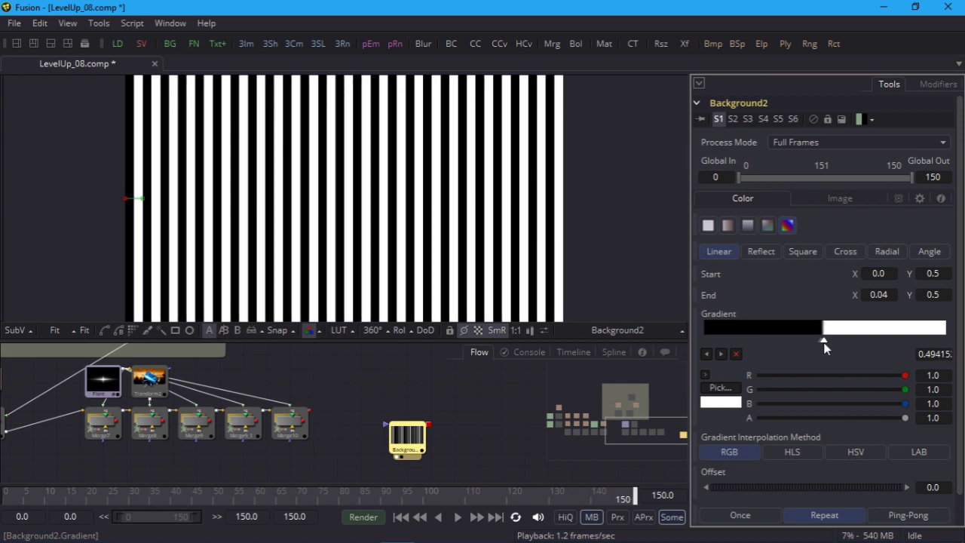
Set Background2's image height to 1280 for a square 1280×1280 frame.
{"action": "left_click", "coordinate": [865, 197]}
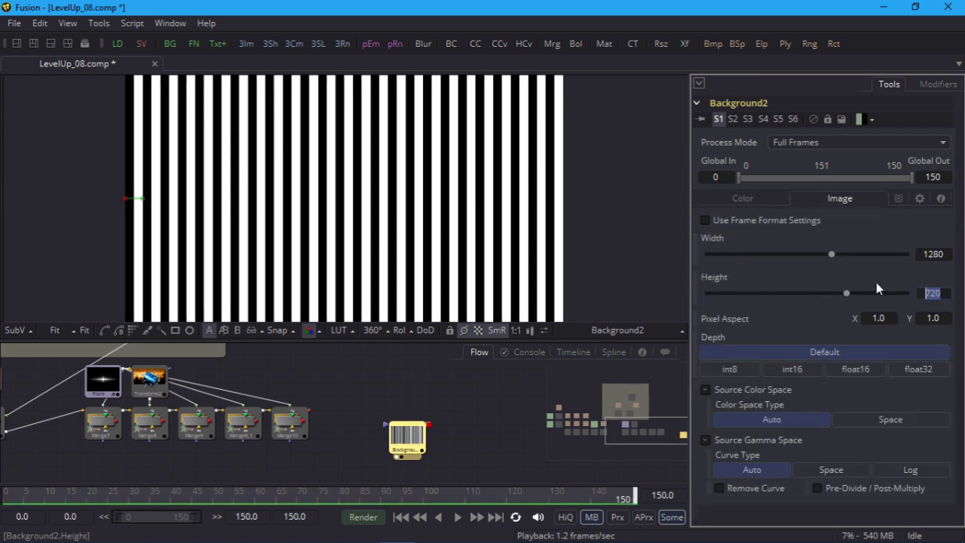
{"action": "type", "text": "1280"}
{"action": "key", "text": "Tab"}
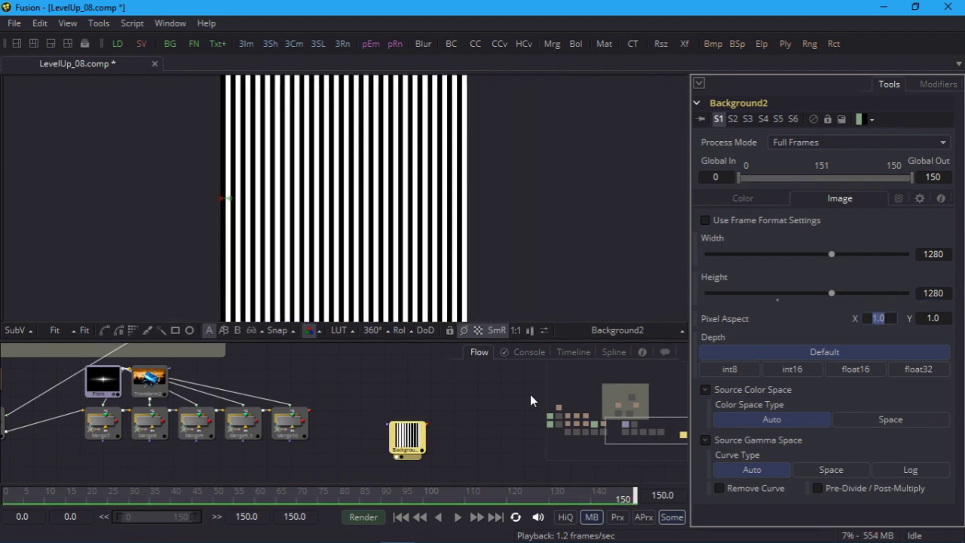
{"action": "left_click_drag", "start_coordinate": [410, 451], "coordinate": [386, 422]}
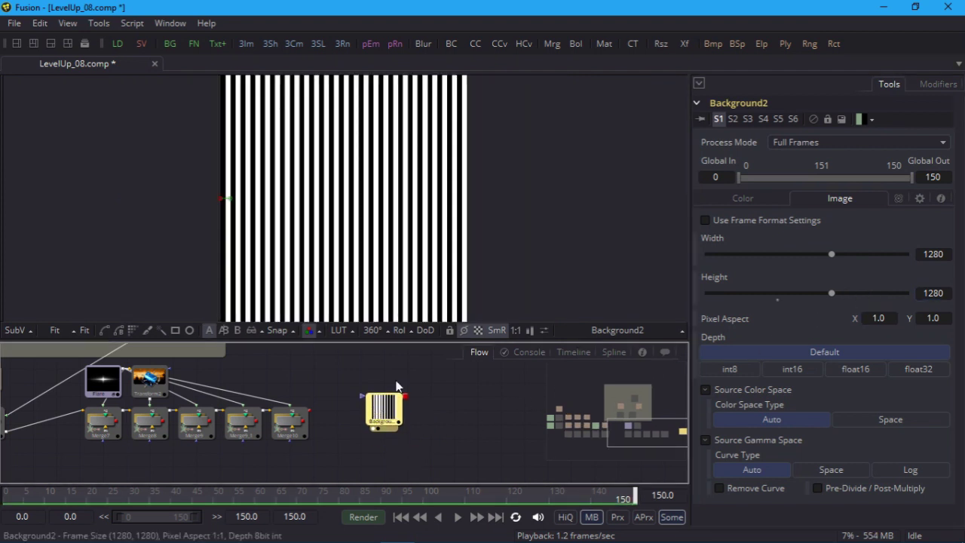
Add Transform3 after the stripes and rotate it by 90 degrees.
{"action": "left_click", "coordinate": [683, 43]}
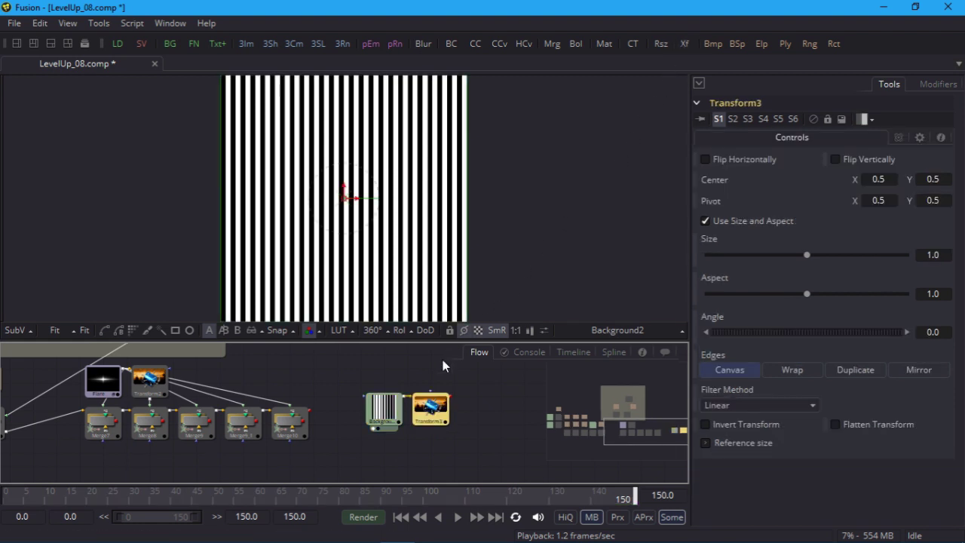
{"action": "left_click", "coordinate": [945, 331]}
{"action": "type", "text": "90"}
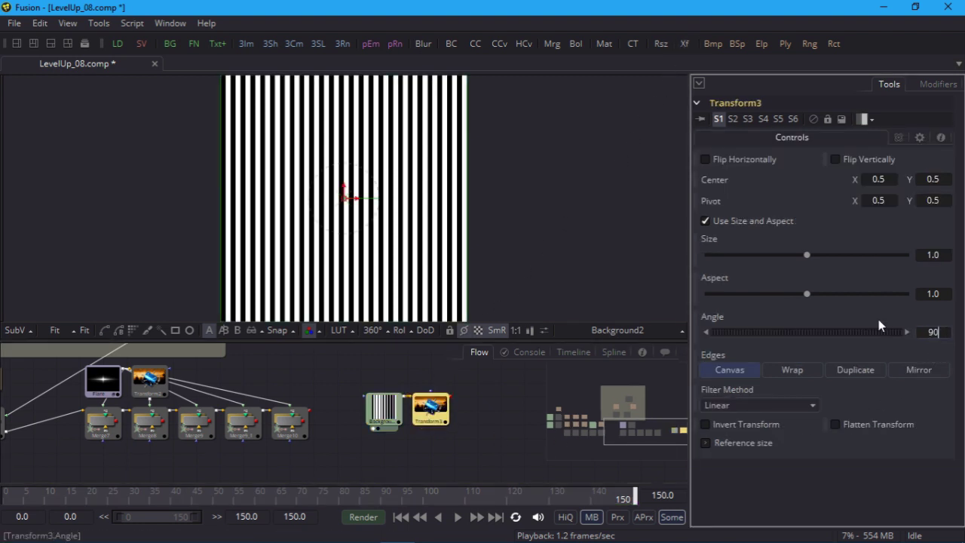
{"action": "key", "text": "Tab"}
{"action": "left_click_drag", "start_coordinate": [430, 407], "coordinate": [429, 291]}
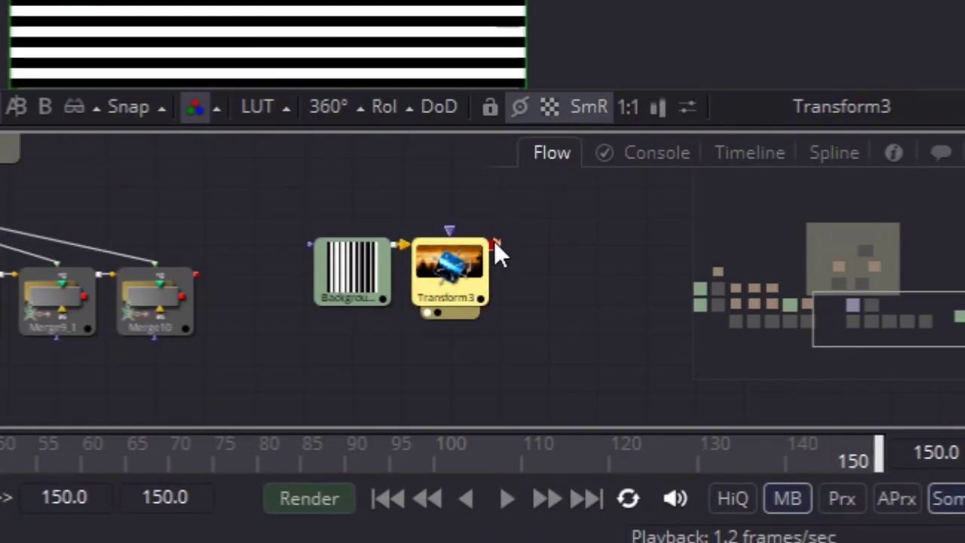
Merge the rotated stripes with the originals in Multiply mode, then select all three nodes.
{"action": "key", "text": "shift+space"}
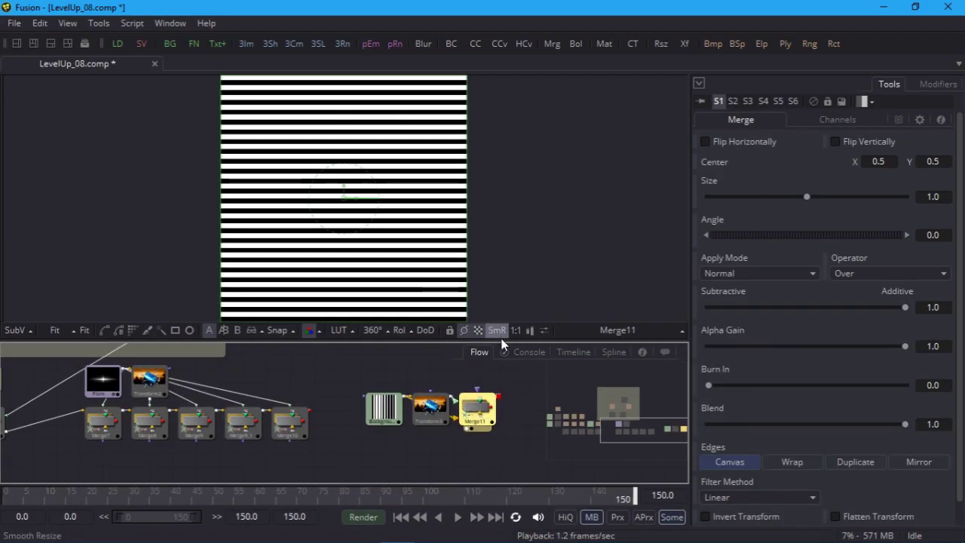
{"action": "left_click", "coordinate": [747, 274]}
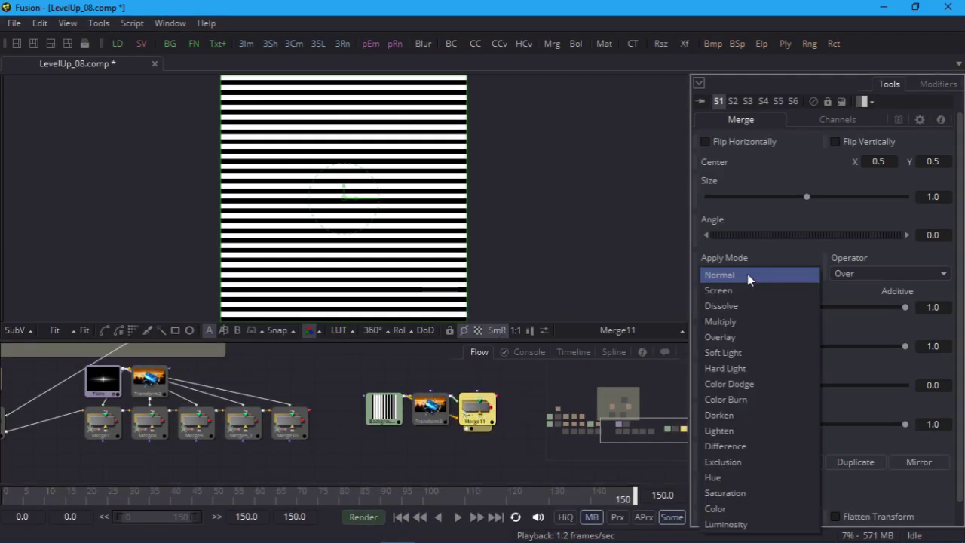
{"action": "left_click", "coordinate": [745, 322]}
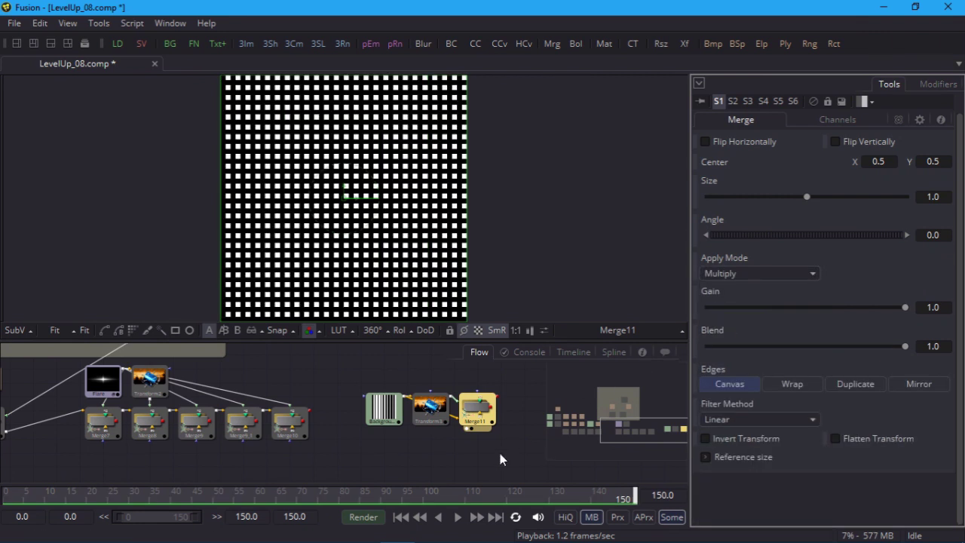
{"action": "left_click_drag", "start_coordinate": [511, 457], "coordinate": [347, 374]}
Group the three grid nodes and name the group 'Grid'.
{"action": "key", "text": "ctrl+g"}
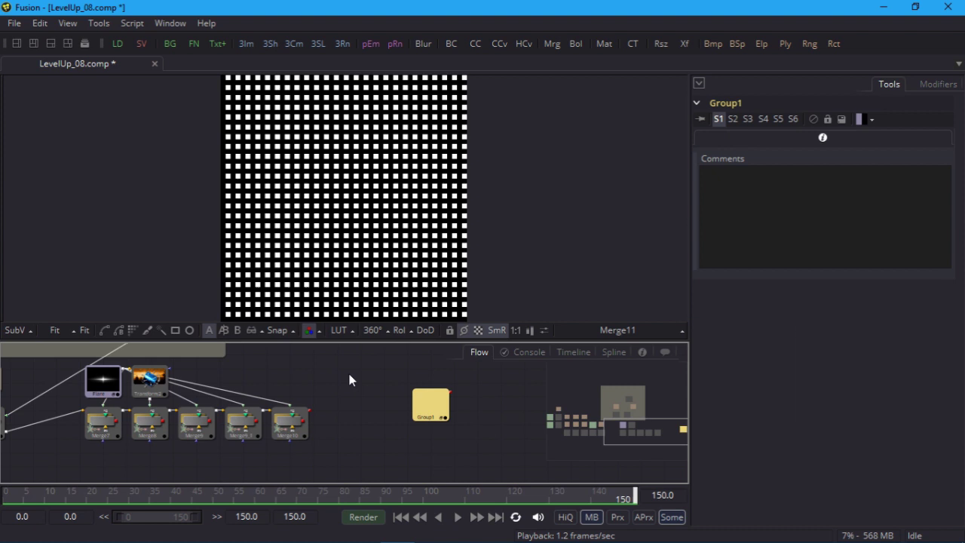
{"action": "key", "text": "F2"}
{"action": "type", "text": "Grid"}
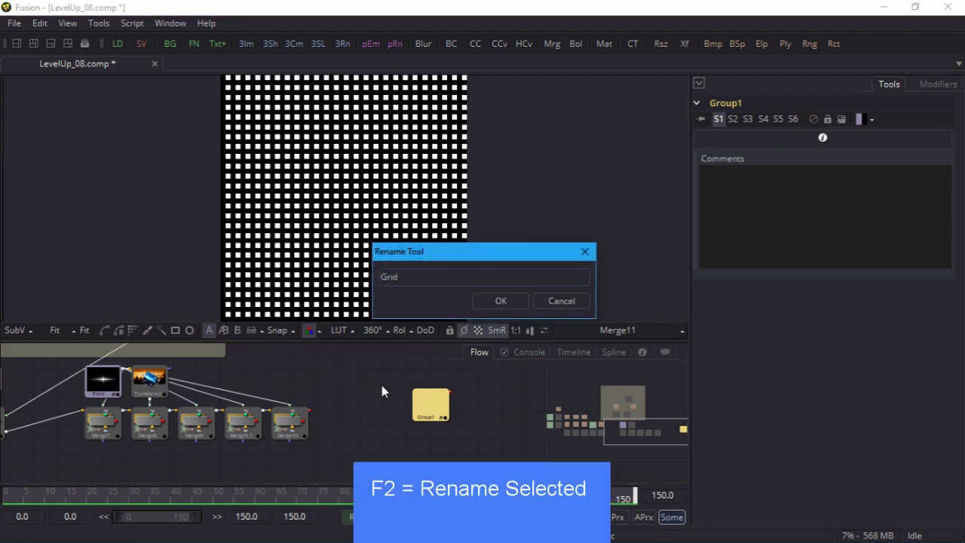
{"action": "key", "text": "Return"}
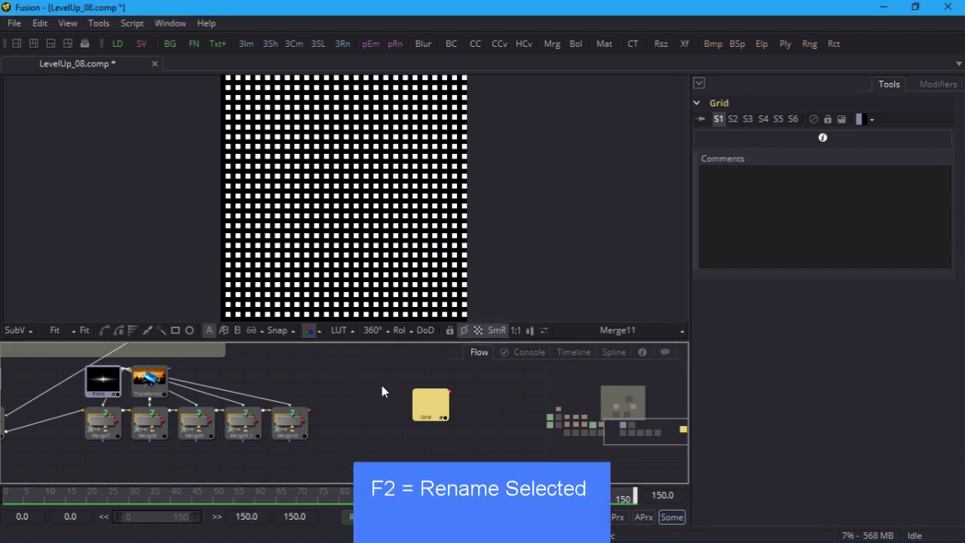
Add Transform4 after Grid, rotated 45 degrees.
{"action": "left_click", "coordinate": [684, 45]}
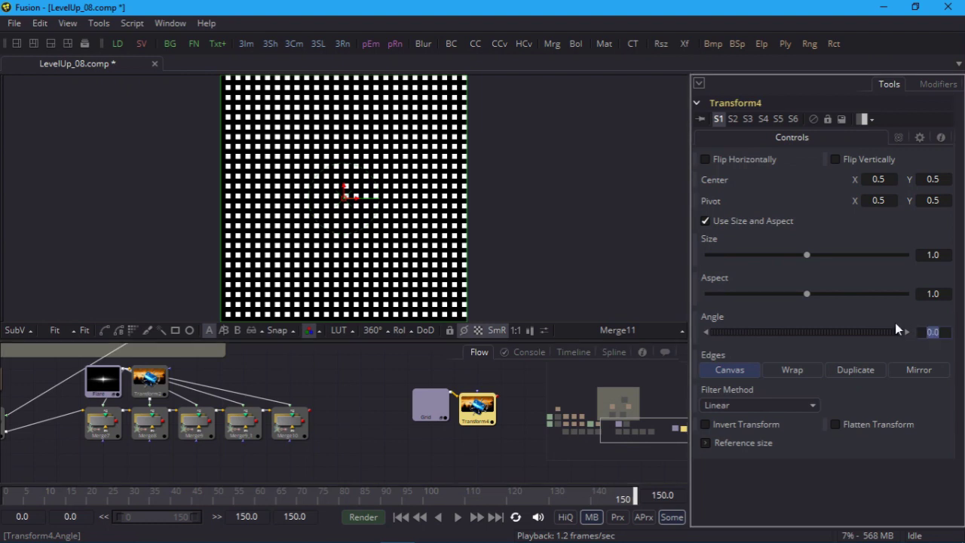
{"action": "type", "text": "45"}
{"action": "key", "text": "Return"}
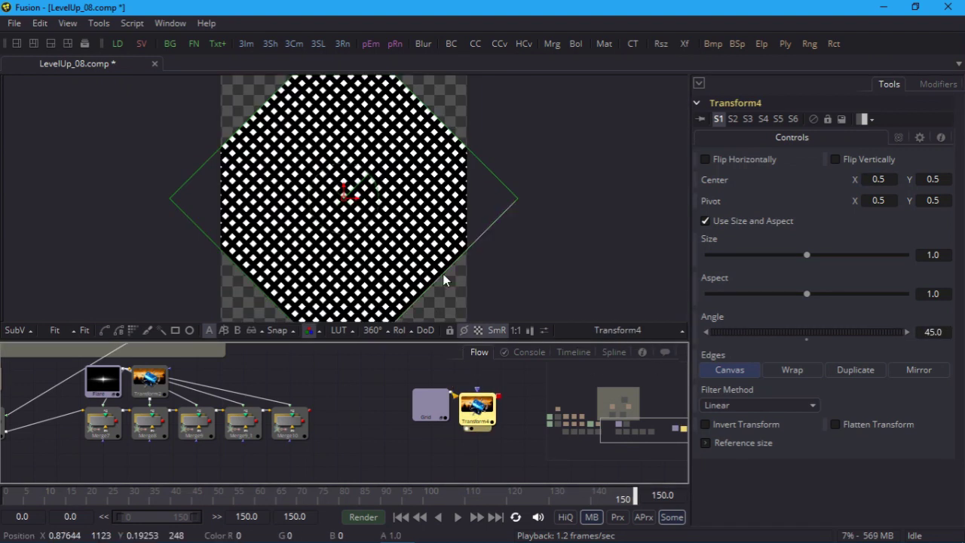
View the Merge10 title composite at frame 30.
{"action": "left_click", "coordinate": [358, 438]}
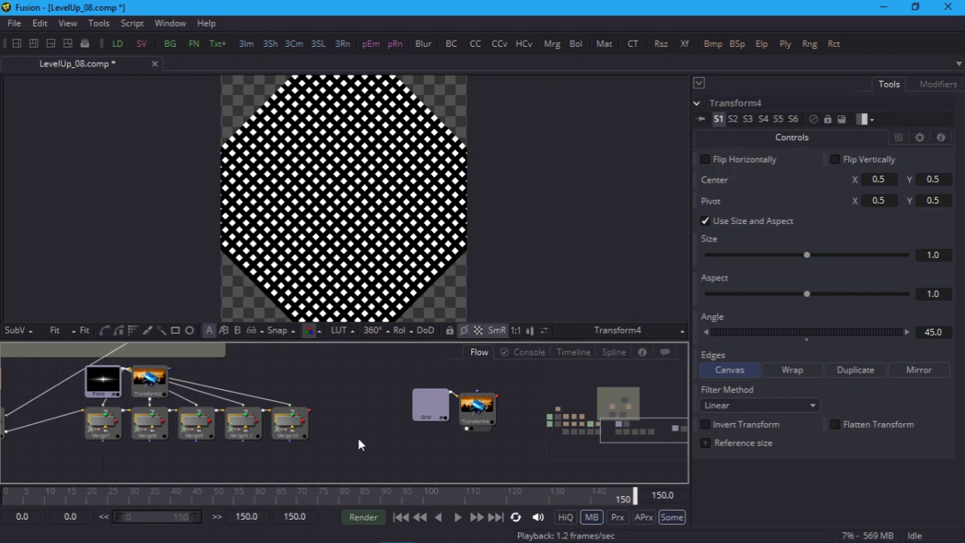
{"action": "left_click_drag", "start_coordinate": [289, 422], "coordinate": [351, 290]}
{"action": "left_click", "coordinate": [300, 413]}
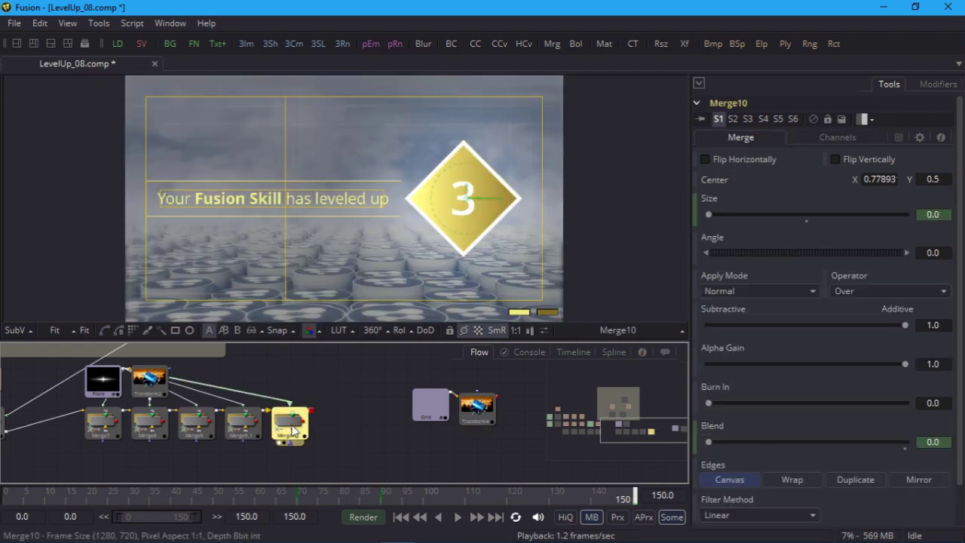
{"action": "left_click", "coordinate": [131, 499]}
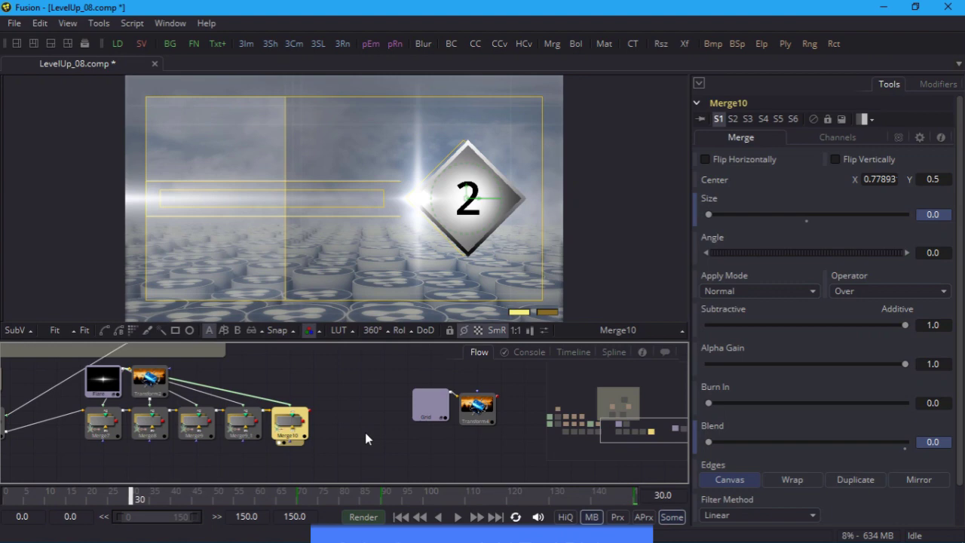
Insert a Displace node after Merge10 and place Grid and Transform4 above it as its input.
{"action": "key", "text": "ctrl+space"}
{"action": "type", "text": "cropDisplac"}
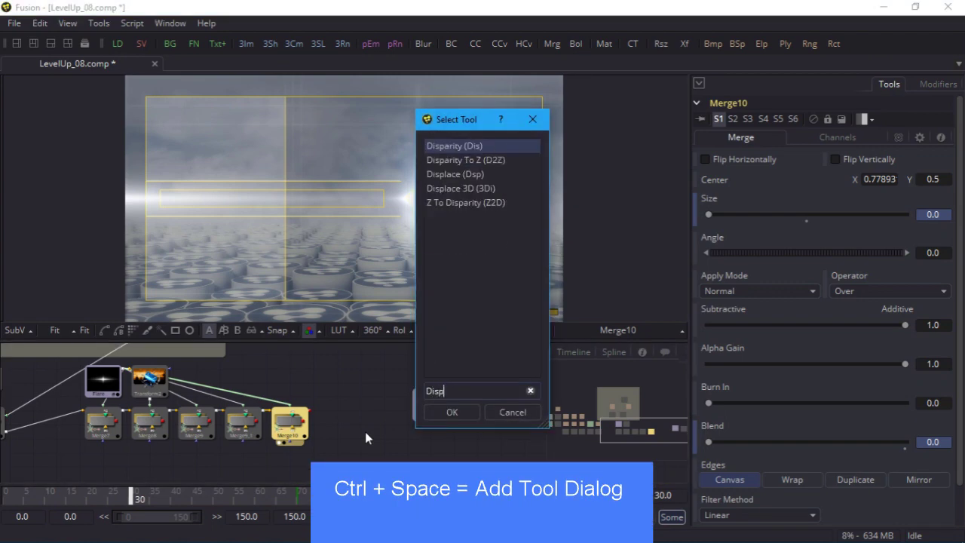
{"action": "left_click", "coordinate": [451, 411]}
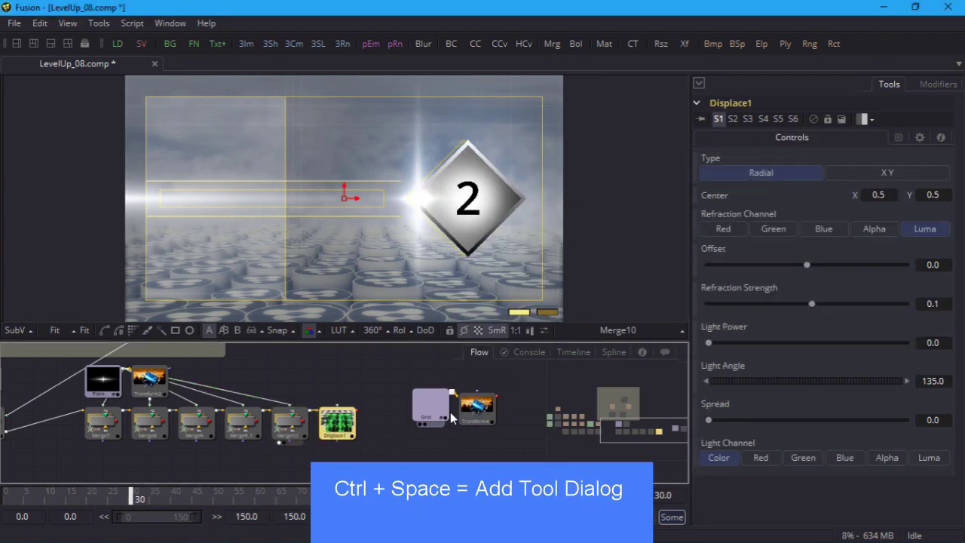
{"action": "mouse_move", "coordinate": [336, 422]}
{"action": "left_mouse_down"}
{"action": "mouse_move", "coordinate": [358, 397]}
{"action": "mouse_move", "coordinate": [334, 424]}
{"action": "left_mouse_up"}
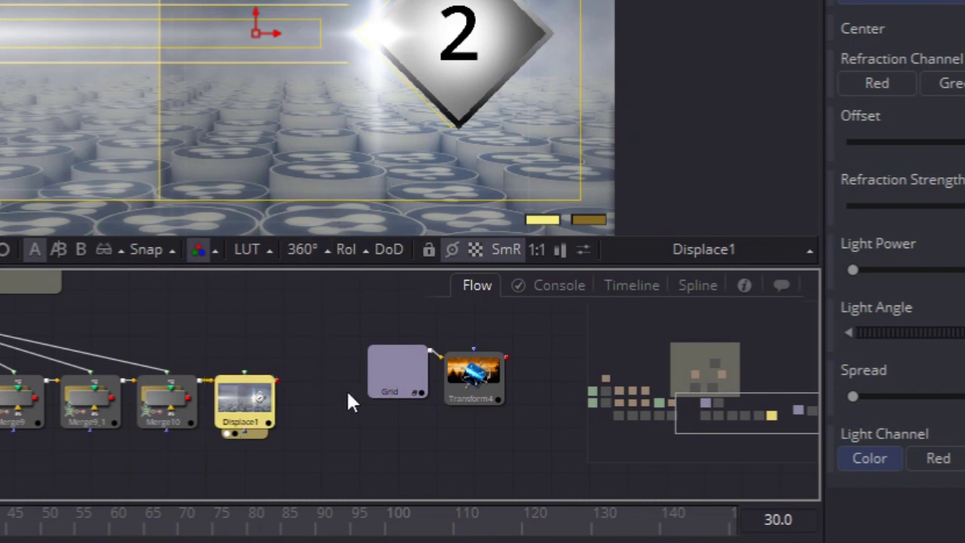
{"action": "left_click_drag", "start_coordinate": [492, 441], "coordinate": [413, 379]}
{"action": "left_click_drag", "start_coordinate": [500, 364], "coordinate": [245, 401]}
{"action": "left_click", "coordinate": [329, 332]}
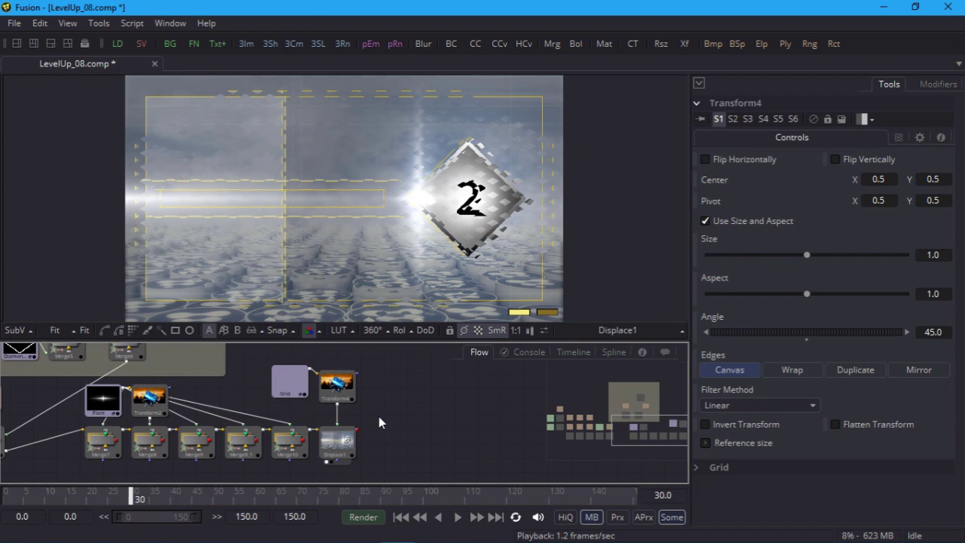
Centre Displace1 on the diamond (X about 0.78) and set Refraction Strength to 0.3.
{"action": "left_click", "coordinate": [345, 441]}
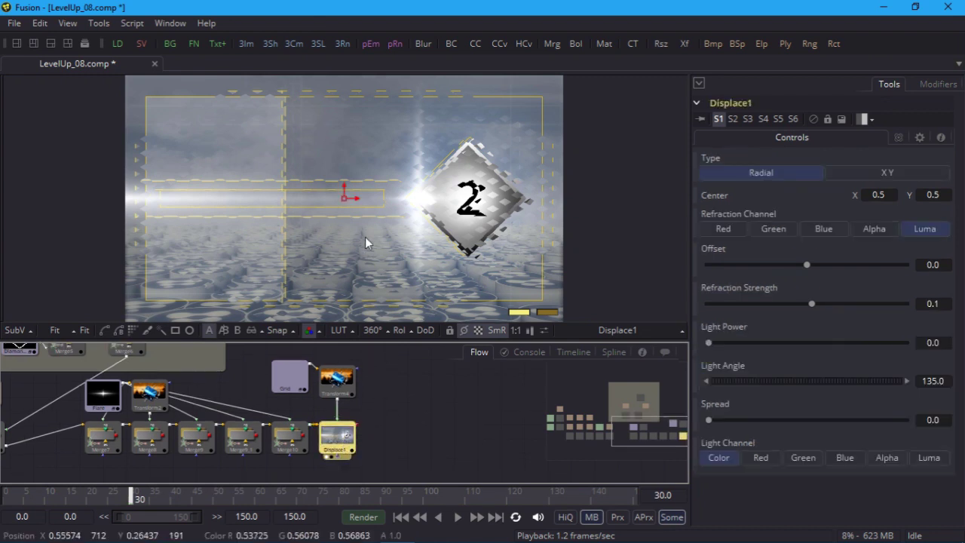
{"action": "left_click", "coordinate": [357, 199]}
{"action": "left_click_drag", "start_coordinate": [357, 199], "coordinate": [480, 219]}
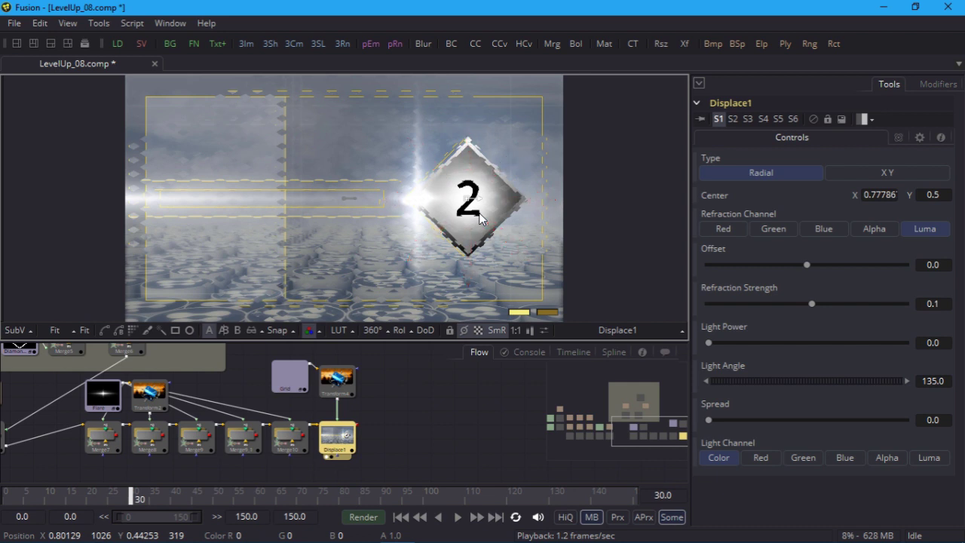
{"action": "left_click_drag", "start_coordinate": [481, 219], "coordinate": [483, 218]}
{"action": "left_click", "coordinate": [932, 303]}
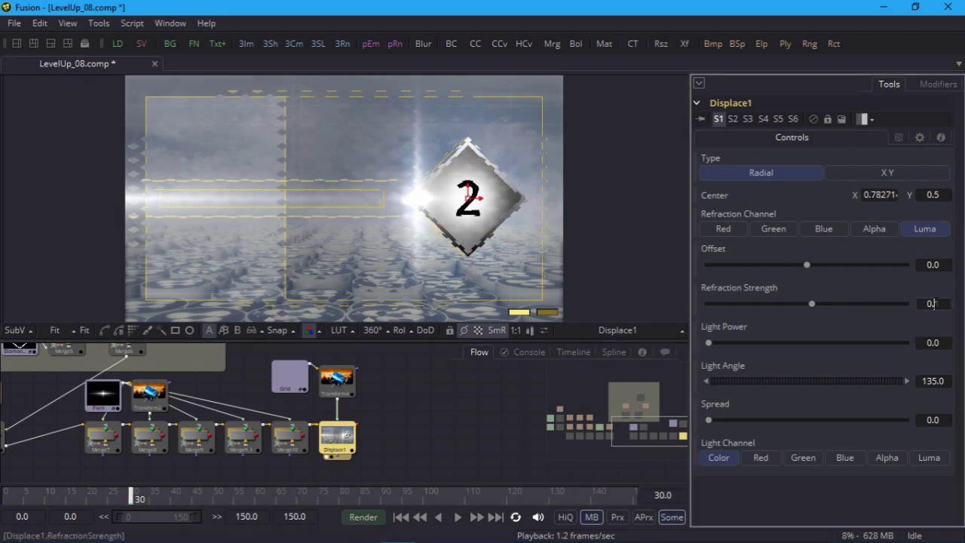
{"action": "type", "text": "0.3"}
{"action": "key", "text": "Tab"}
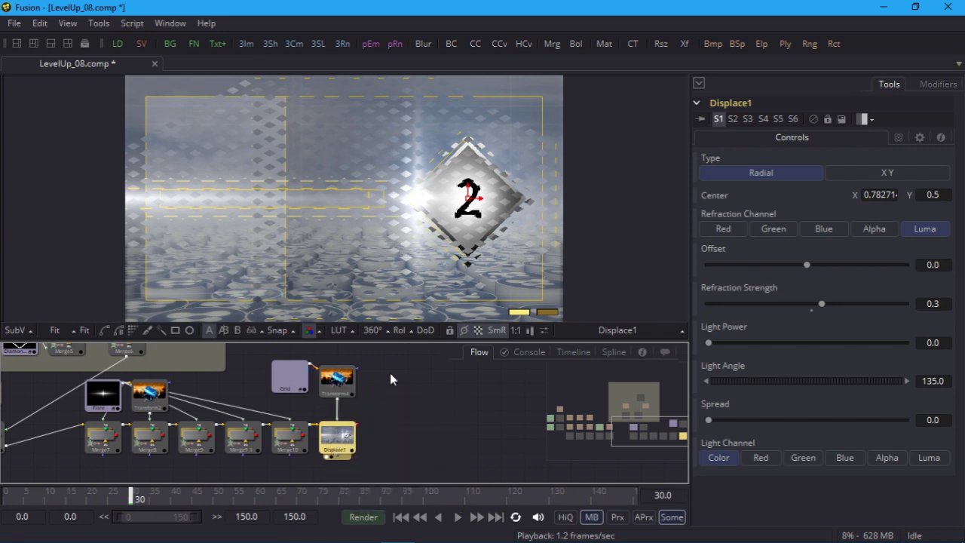
{"action": "mouse_move", "coordinate": [337, 434]}
Insert Crop1 after Transform4 with Y Offset 273, then view Displace1 again.
{"action": "left_click", "coordinate": [338, 382]}
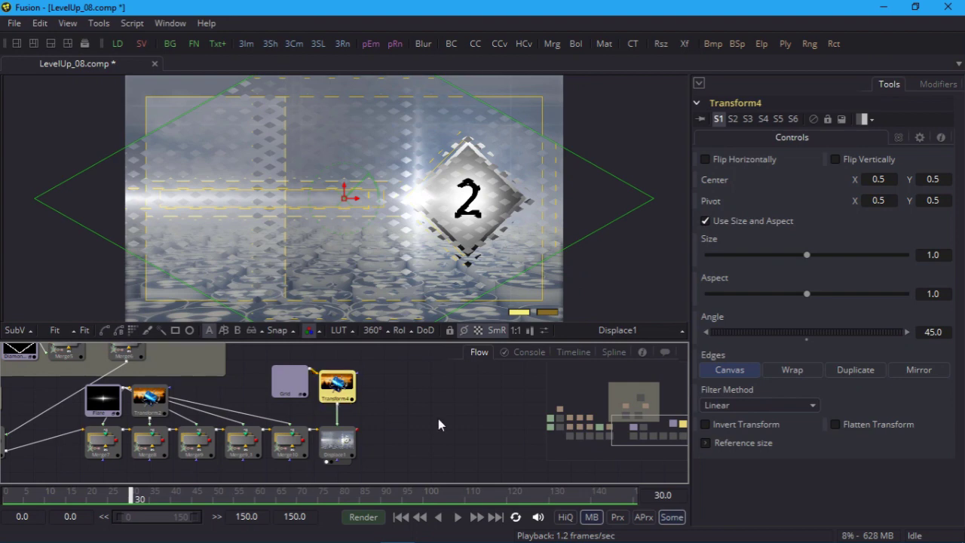
{"action": "key", "text": "ctrl+space"}
{"action": "type", "text": "Crop"}
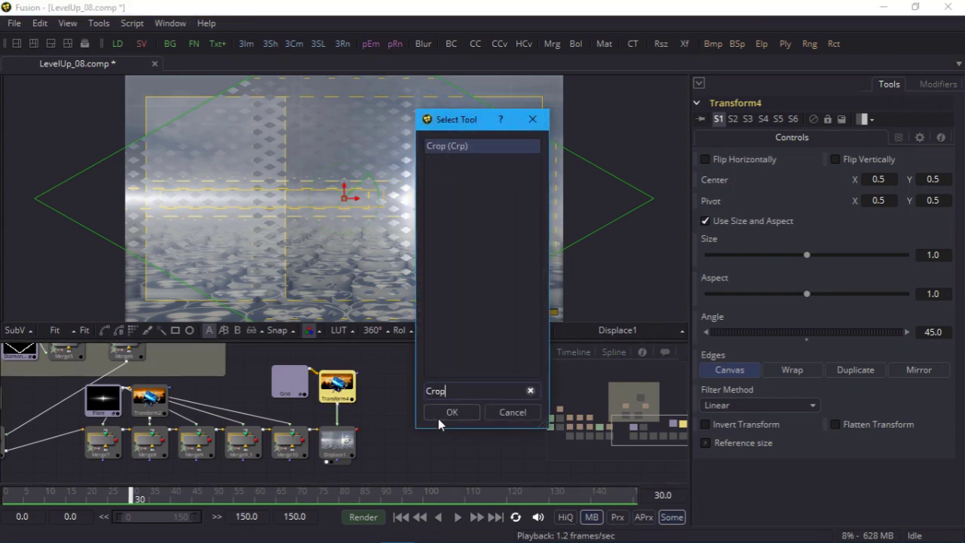
{"action": "left_click", "coordinate": [440, 416]}
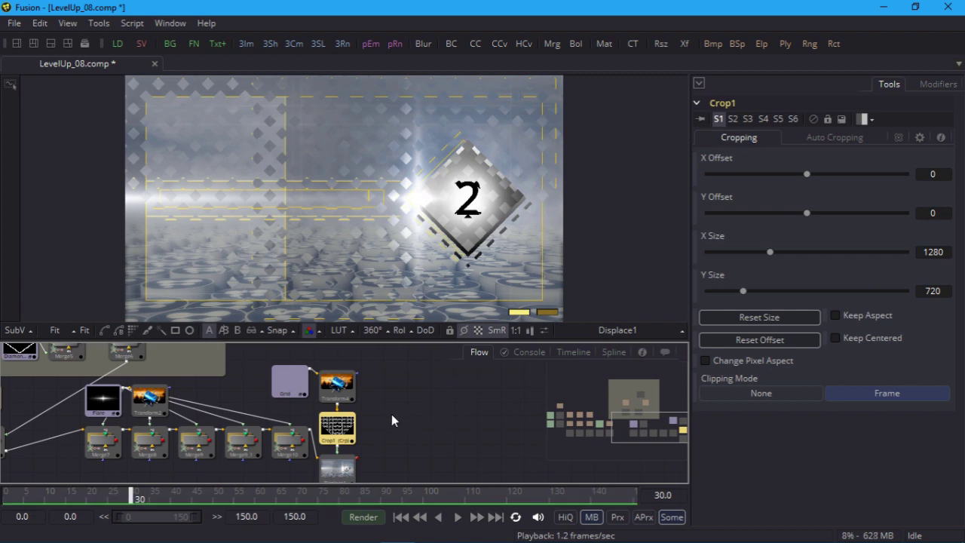
{"action": "left_click_drag", "start_coordinate": [339, 425], "coordinate": [390, 298]}
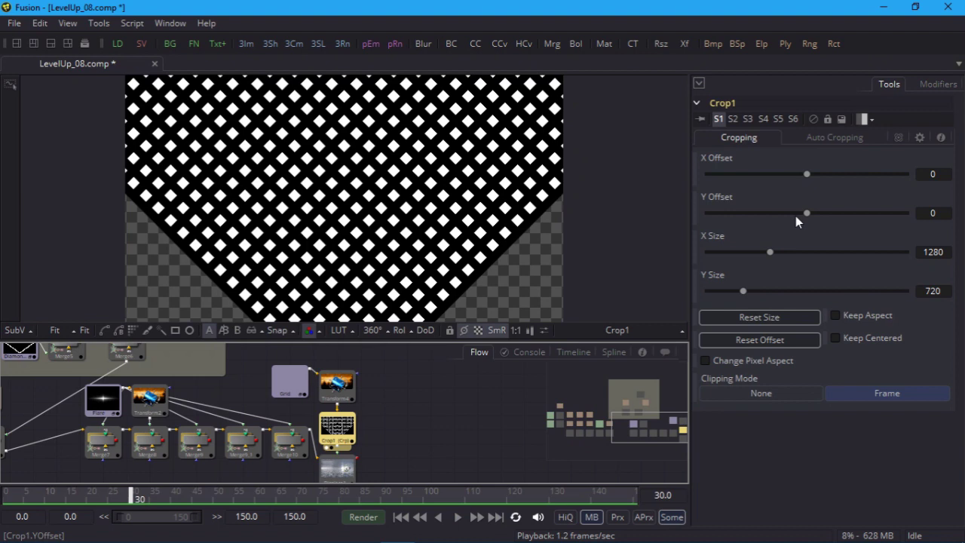
{"action": "left_click_drag", "start_coordinate": [807, 214], "coordinate": [835, 215]}
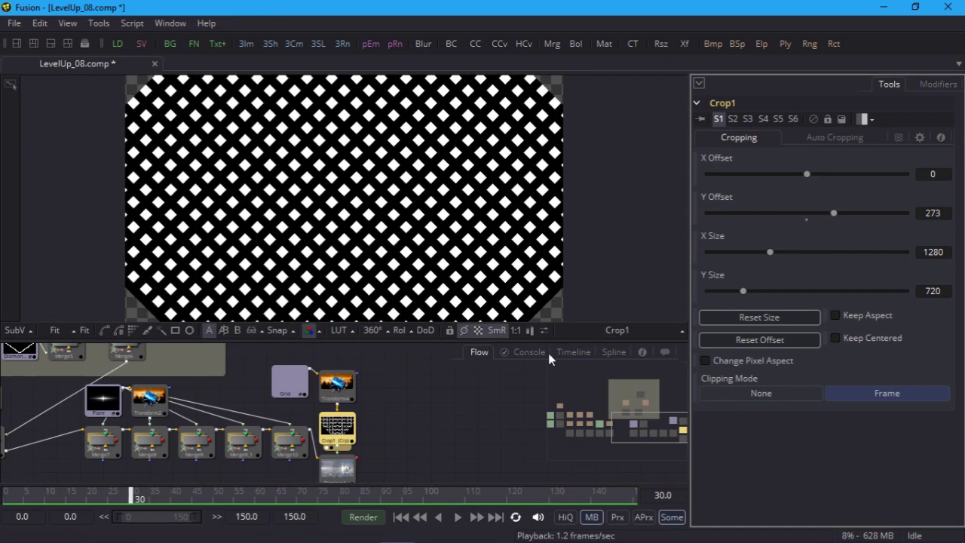
{"action": "key", "text": "1"}
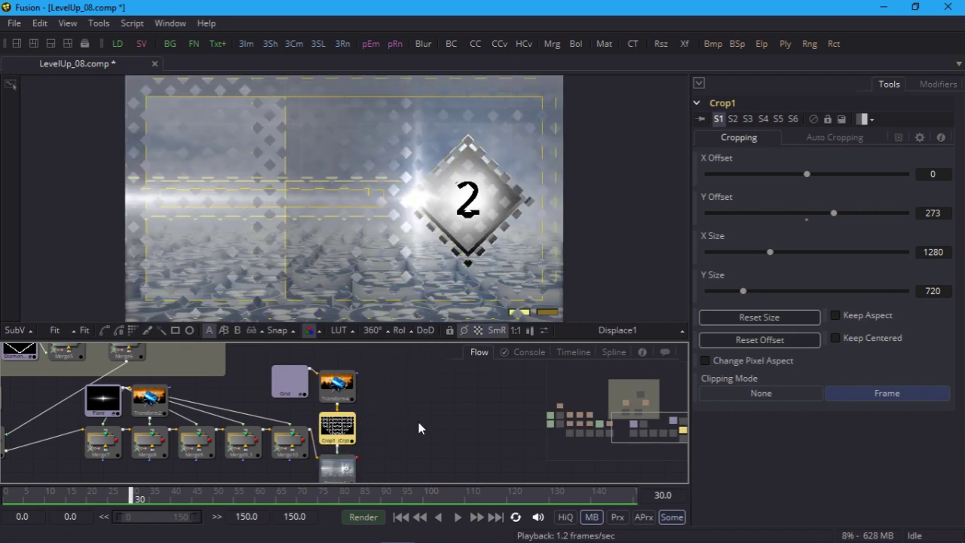
{"action": "left_click_drag", "start_coordinate": [412, 443], "coordinate": [424, 410]}
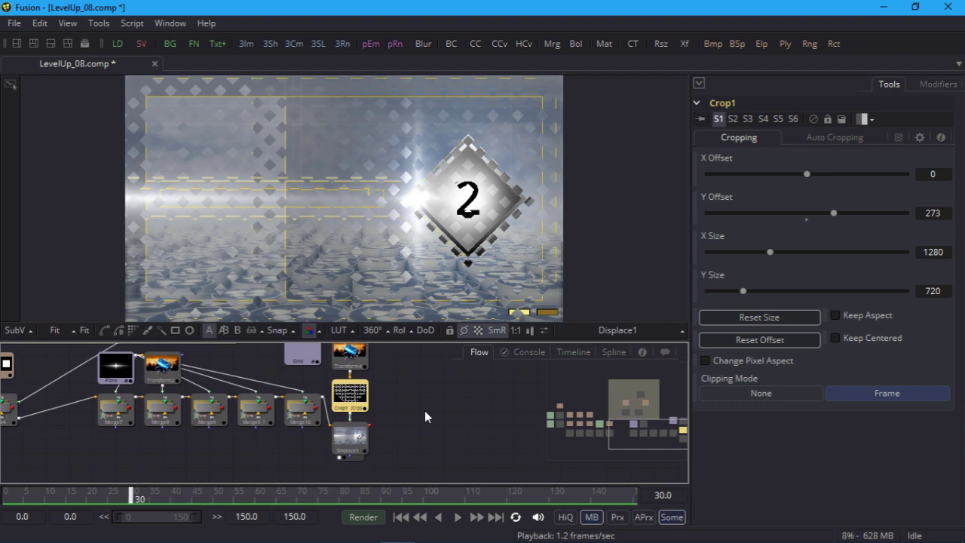
Mask Displace1 with a rectangle centred near X 0.658, width 0.587, height 0.822.
{"action": "left_click", "coordinate": [348, 439]}
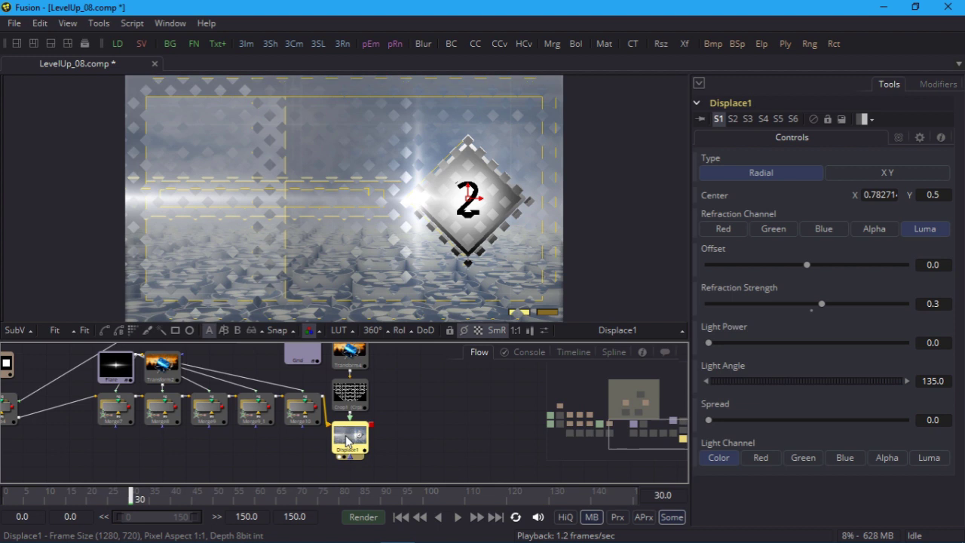
{"action": "left_click", "coordinate": [176, 331]}
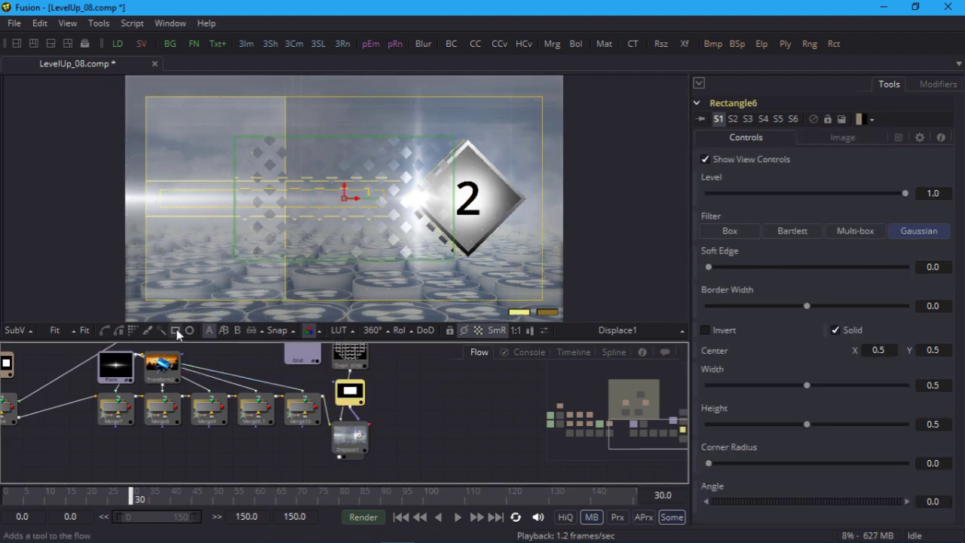
{"action": "left_click_drag", "start_coordinate": [348, 197], "coordinate": [429, 214]}
{"action": "left_click_drag", "start_coordinate": [524, 227], "coordinate": [543, 236]}
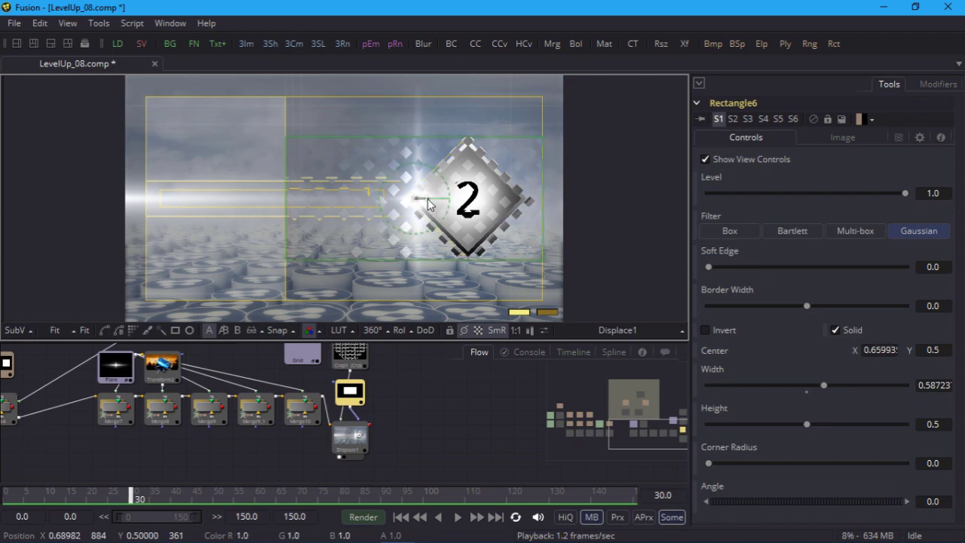
{"action": "left_click_drag", "start_coordinate": [411, 260], "coordinate": [416, 300]}
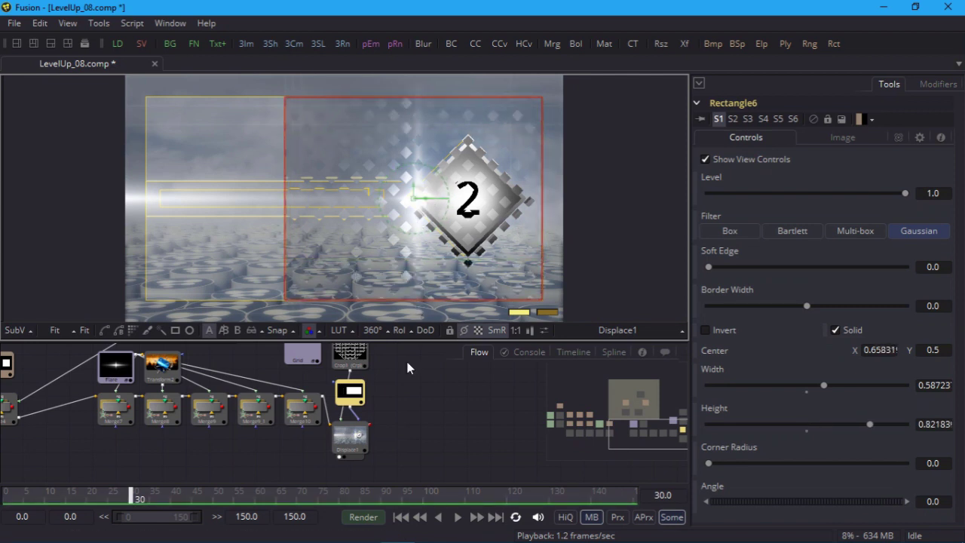
Add a second full-width rectangle mask with Paint Mode set to Multiply.
{"action": "left_click", "coordinate": [175, 331]}
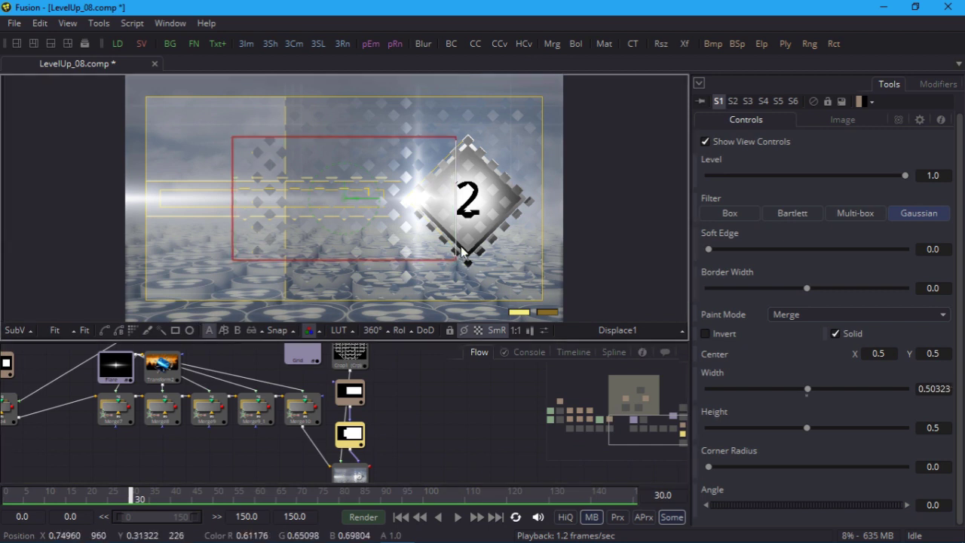
{"action": "left_click_drag", "start_coordinate": [467, 259], "coordinate": [566, 262]}
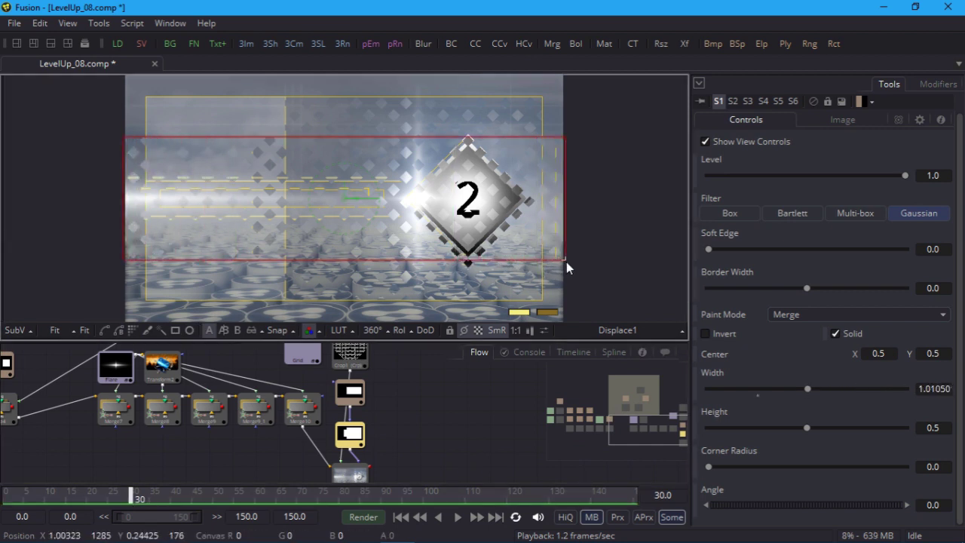
{"action": "left_click", "coordinate": [784, 320]}
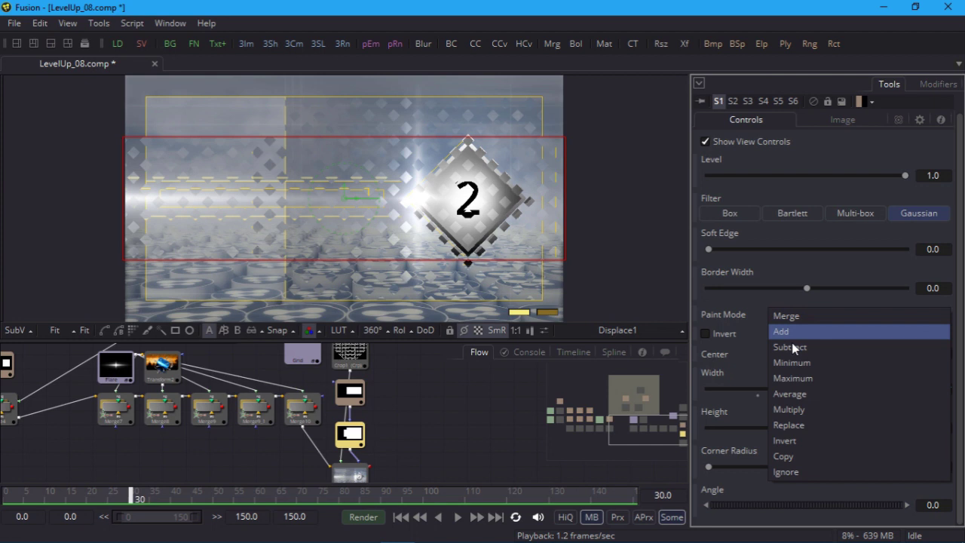
{"action": "left_click", "coordinate": [788, 409]}
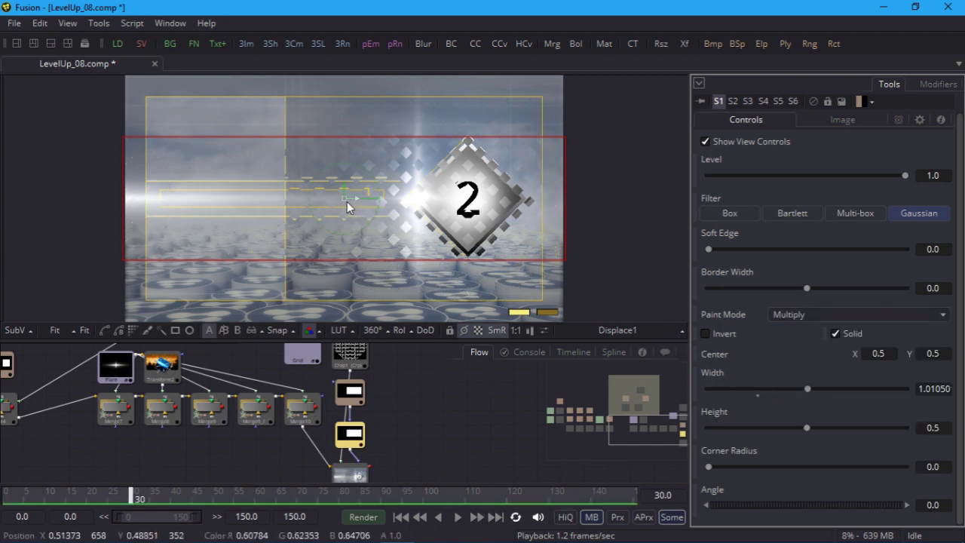
Keyframe the mask's Center Y from 1.18 at frame 20 to -0.21 at frame 50.
{"action": "left_click", "coordinate": [88, 494]}
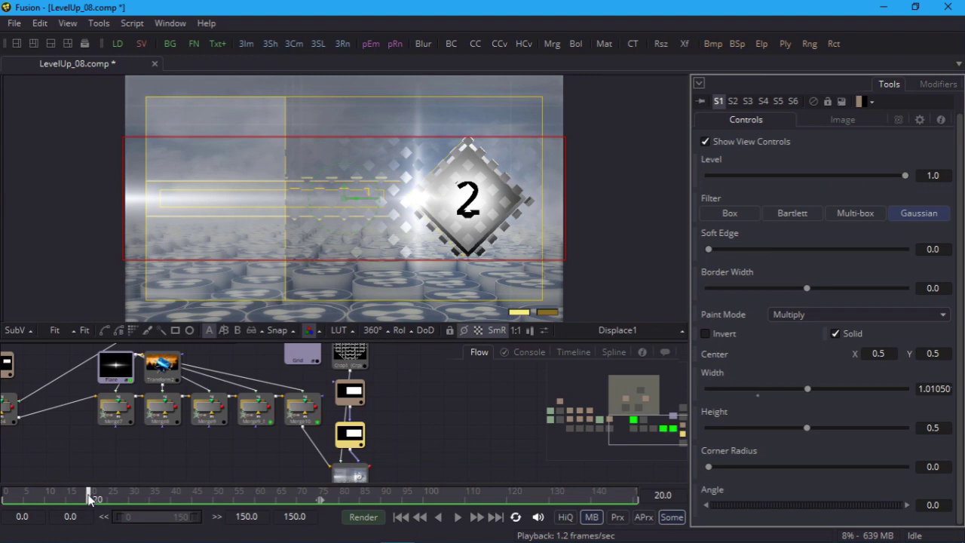
{"action": "left_click_drag", "start_coordinate": [347, 190], "coordinate": [343, 28]}
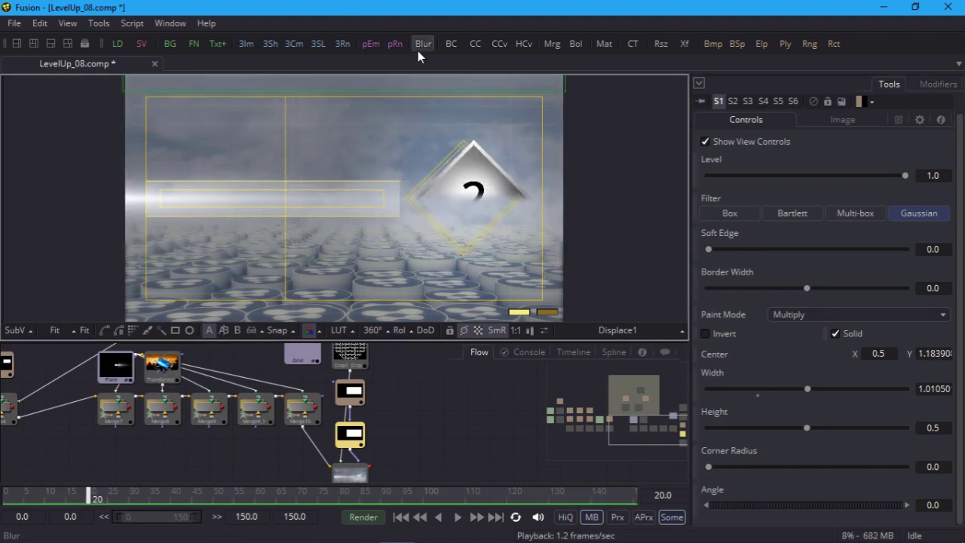
{"action": "left_click", "coordinate": [694, 353]}
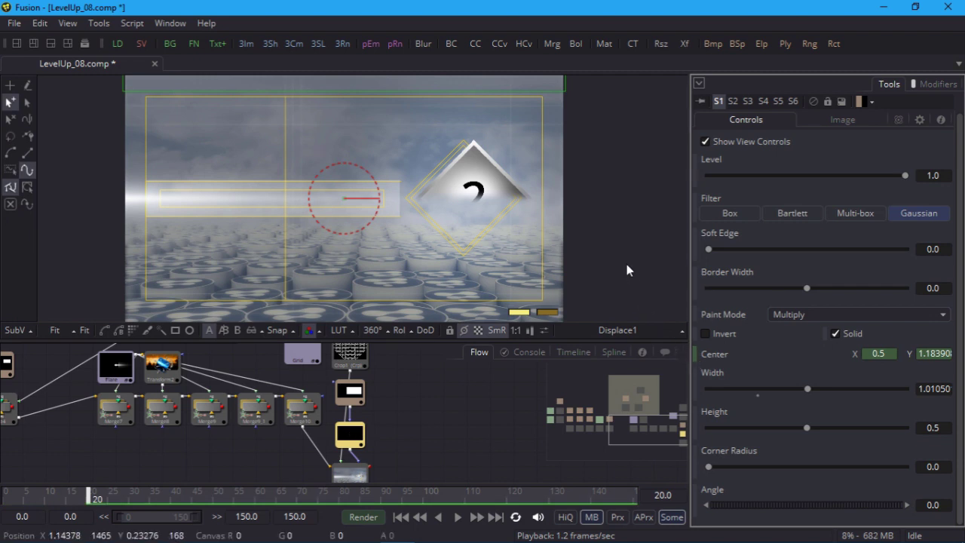
{"action": "scroll", "coordinate": [622, 255], "scroll_direction": "down", "scroll_amount": 2}
{"action": "left_click", "coordinate": [223, 496]}
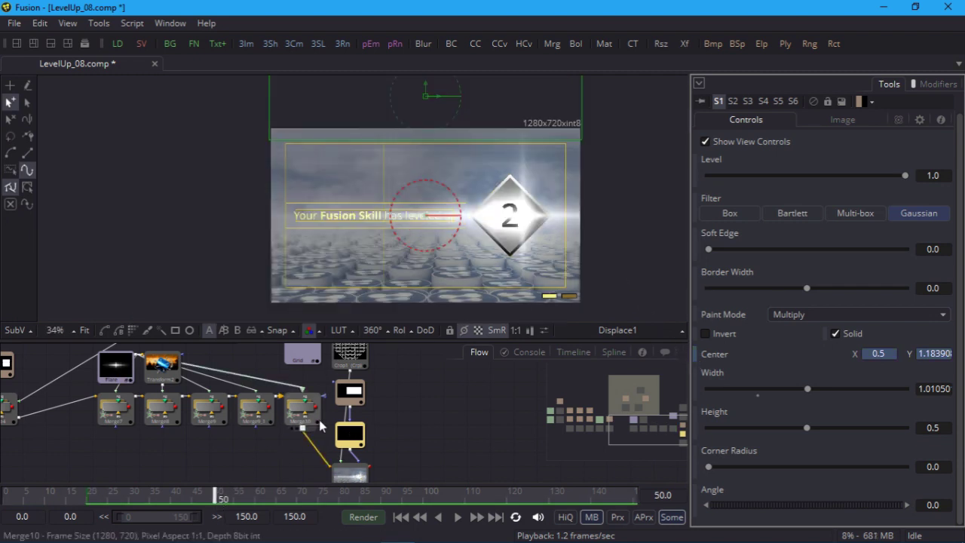
{"action": "left_click_drag", "start_coordinate": [426, 91], "coordinate": [423, 334]}
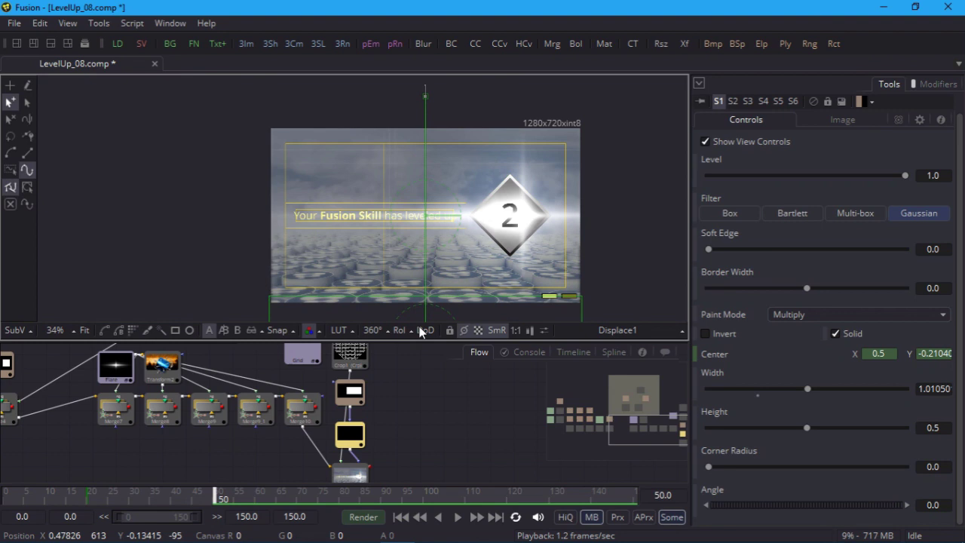
Set the render range to frames 20–50 and play back the downward grid sweep.
{"action": "left_click", "coordinate": [83, 329]}
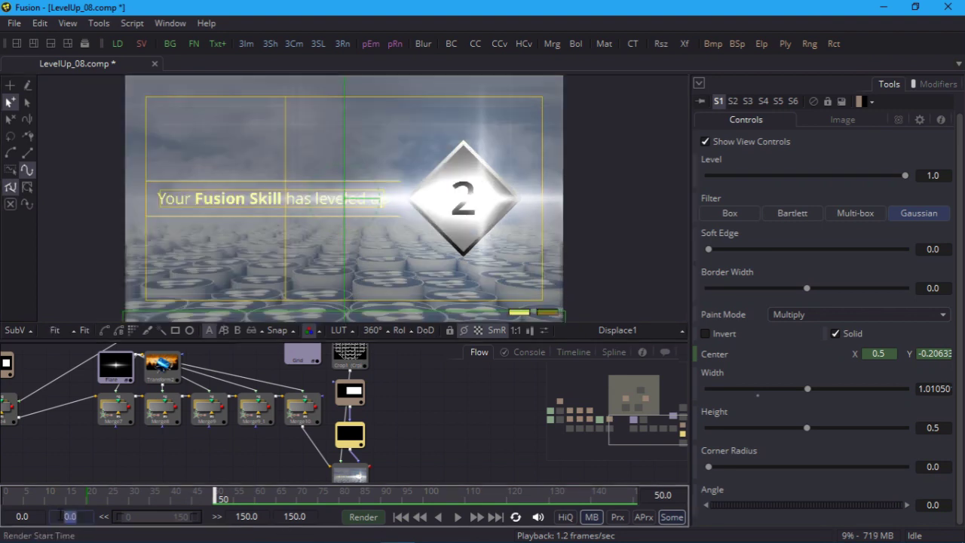
{"action": "left_click", "coordinate": [70, 516]}
{"action": "type", "text": "20"}
{"action": "left_click", "coordinate": [249, 517]}
{"action": "key", "text": "ctrl+a"}
{"action": "type", "text": "50"}
{"action": "key", "text": "Return"}
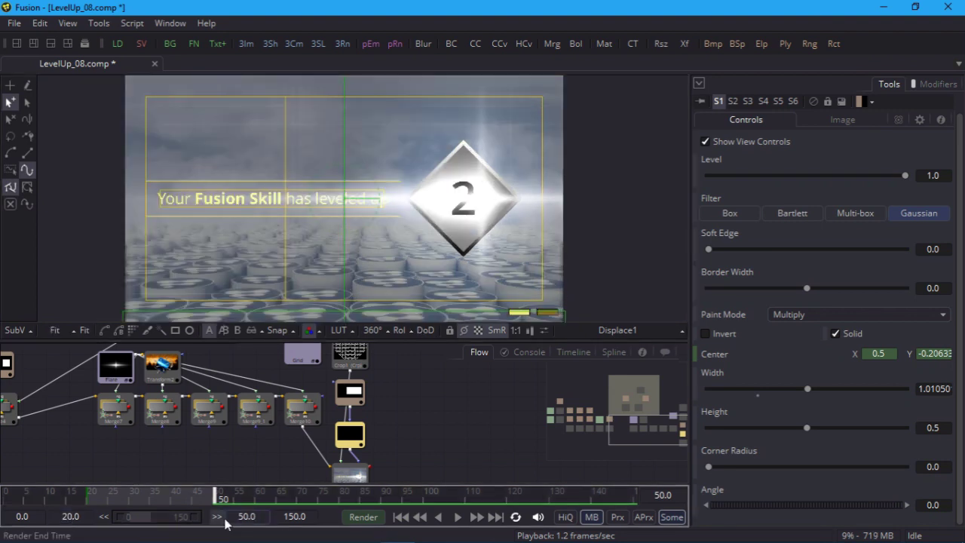
{"action": "left_click", "coordinate": [435, 450]}
{"action": "left_click", "coordinate": [400, 517]}
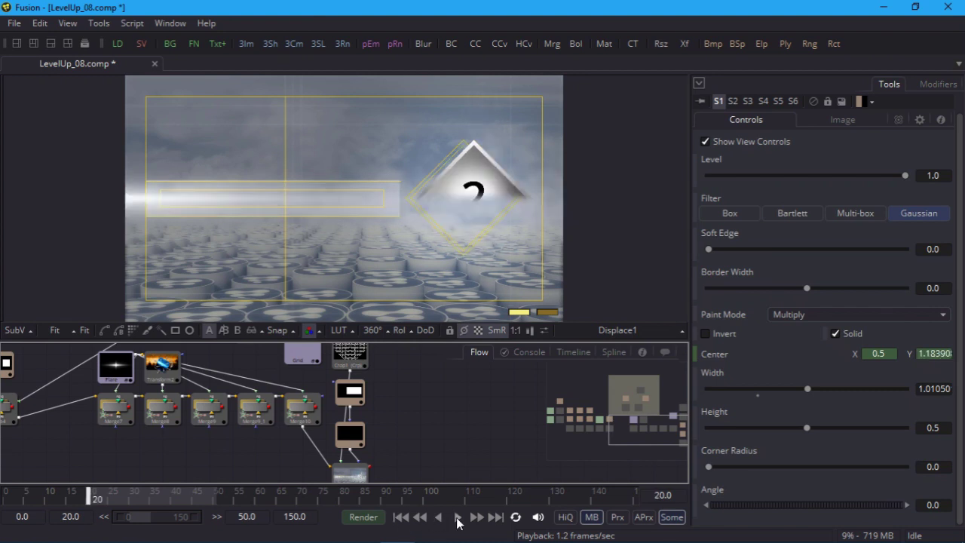
{"action": "left_click", "coordinate": [458, 517]}
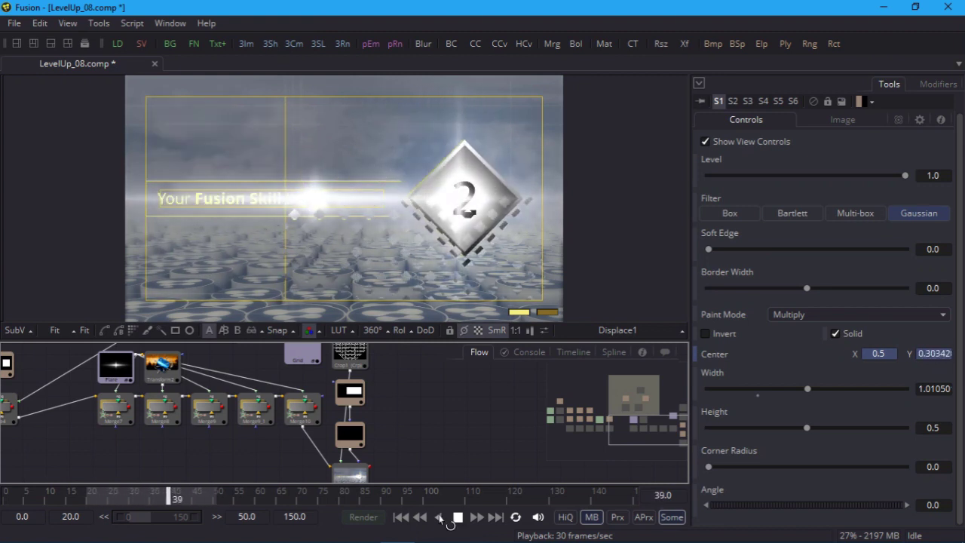
{"action": "left_click", "coordinate": [458, 524]}
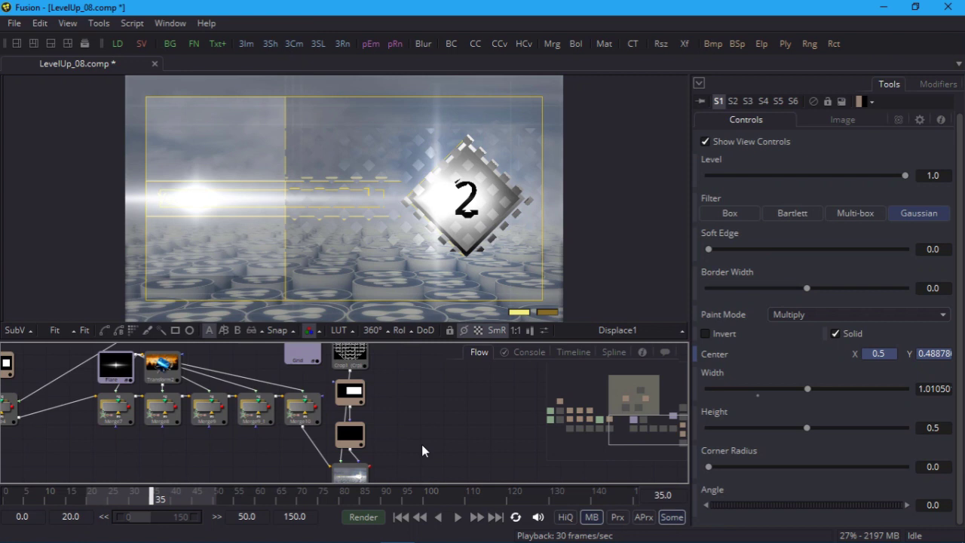
Reset the render range to 0–150 and select Displace1.
{"action": "left_click", "coordinate": [66, 516]}
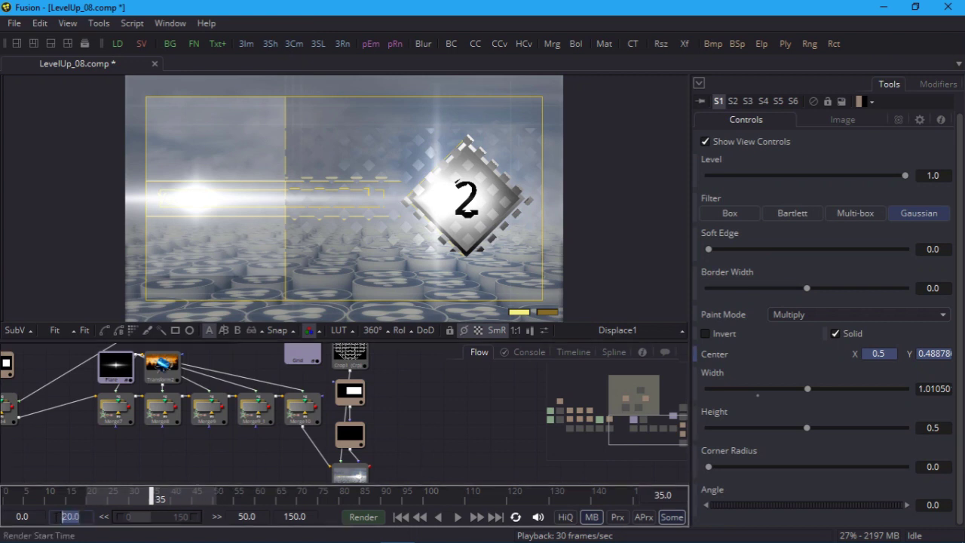
{"action": "type", "text": "0"}
{"action": "key", "text": "Tab"}
{"action": "type", "text": "150"}
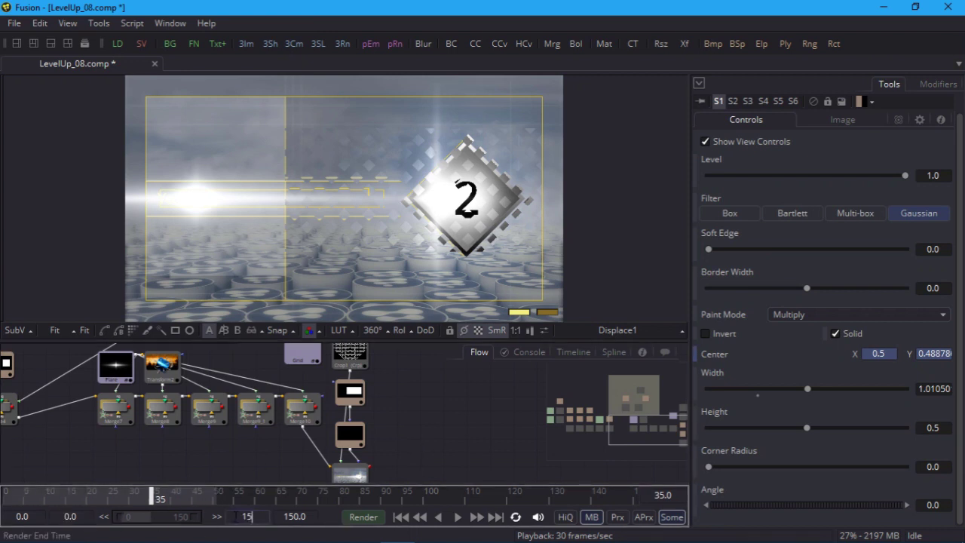
{"action": "key", "text": "Return"}
{"action": "left_click", "coordinate": [299, 441]}
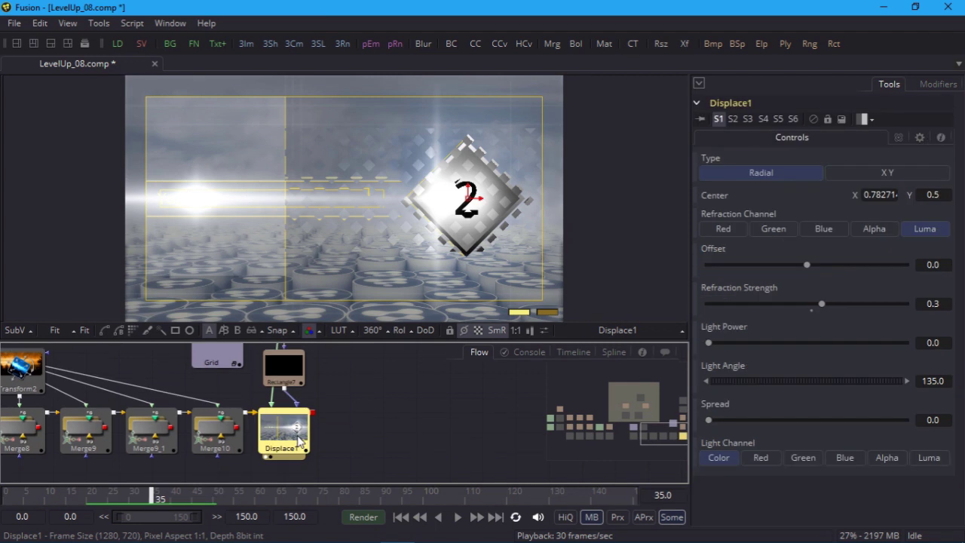
Add Saver1 after Displace1 from the toolbar's SV button.
{"action": "left_click", "coordinate": [137, 43]}
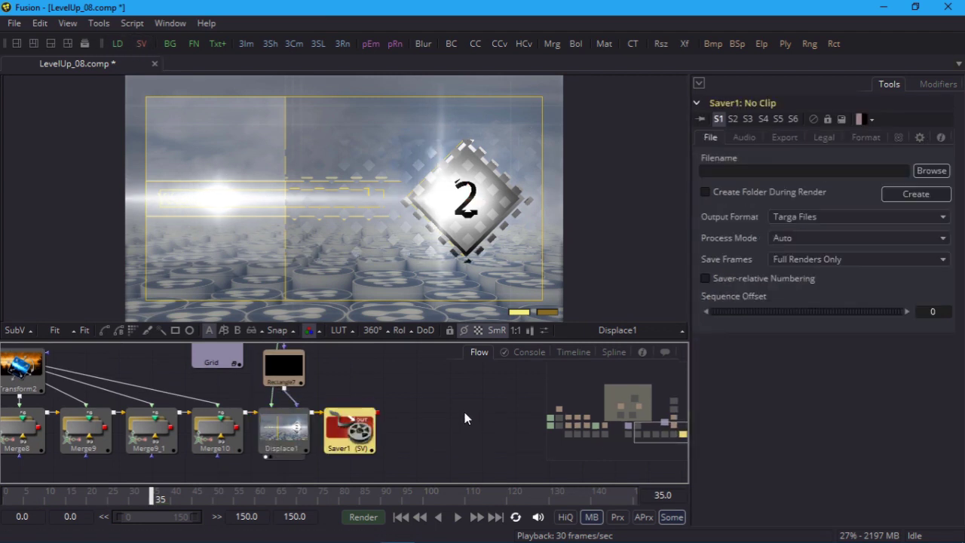